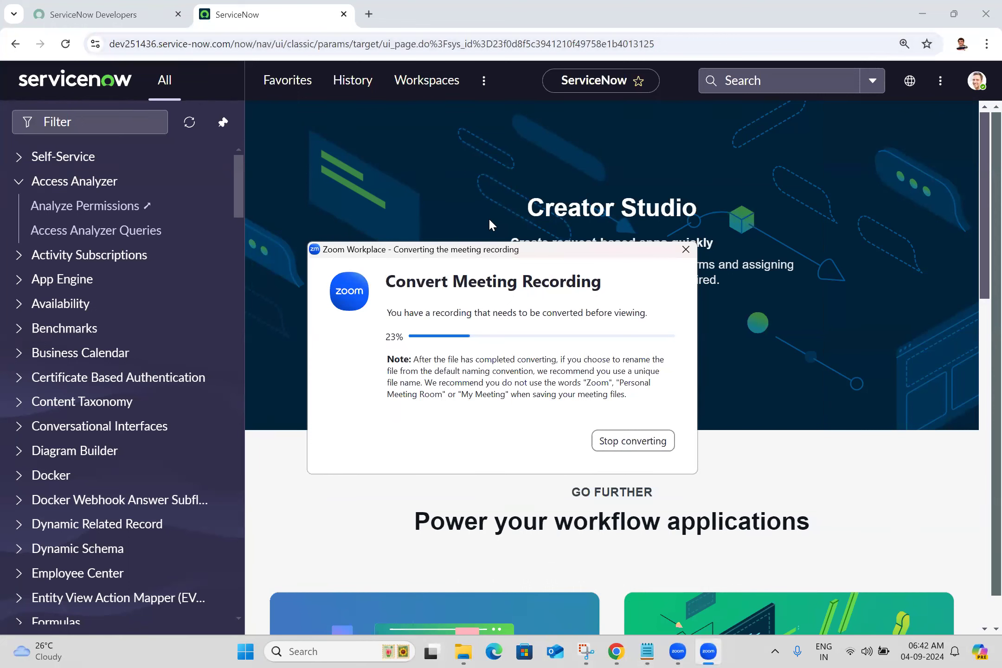
pyautogui.click(609, 198)
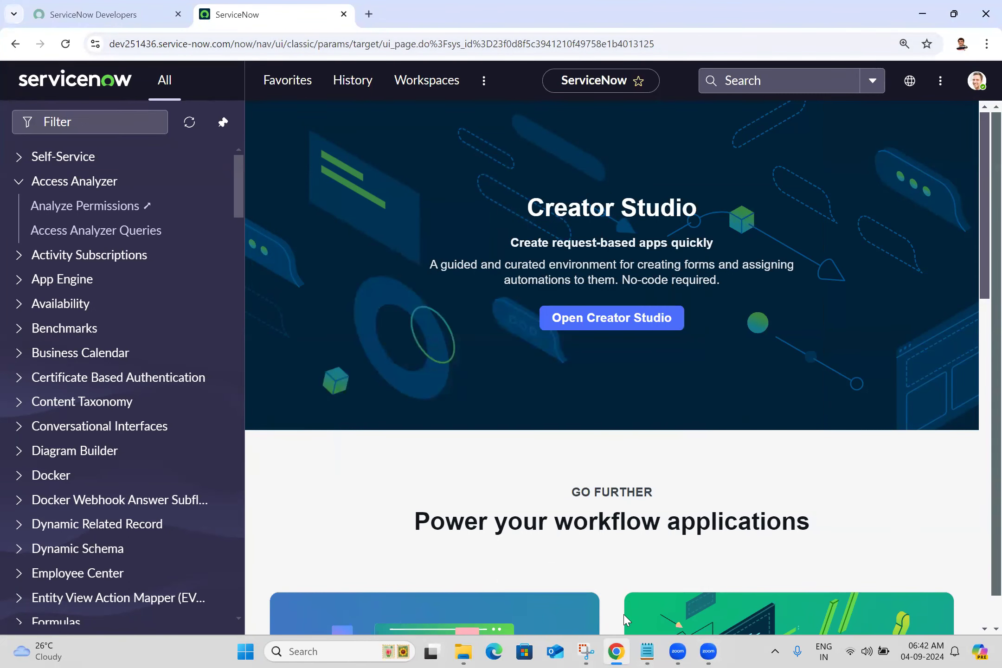
pyautogui.click(586, 649)
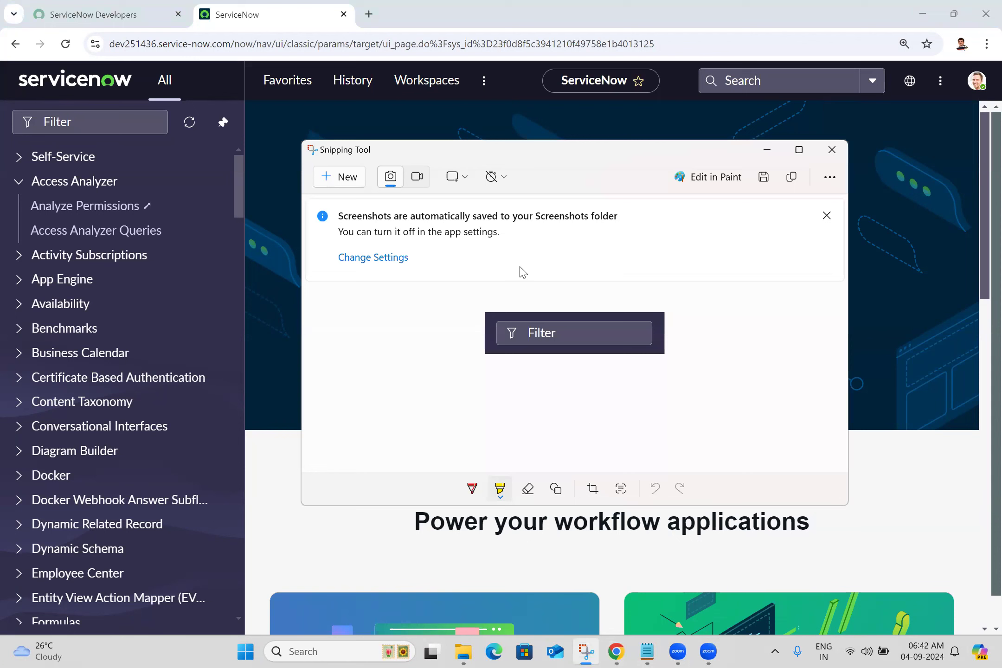
pyautogui.click(138, 122)
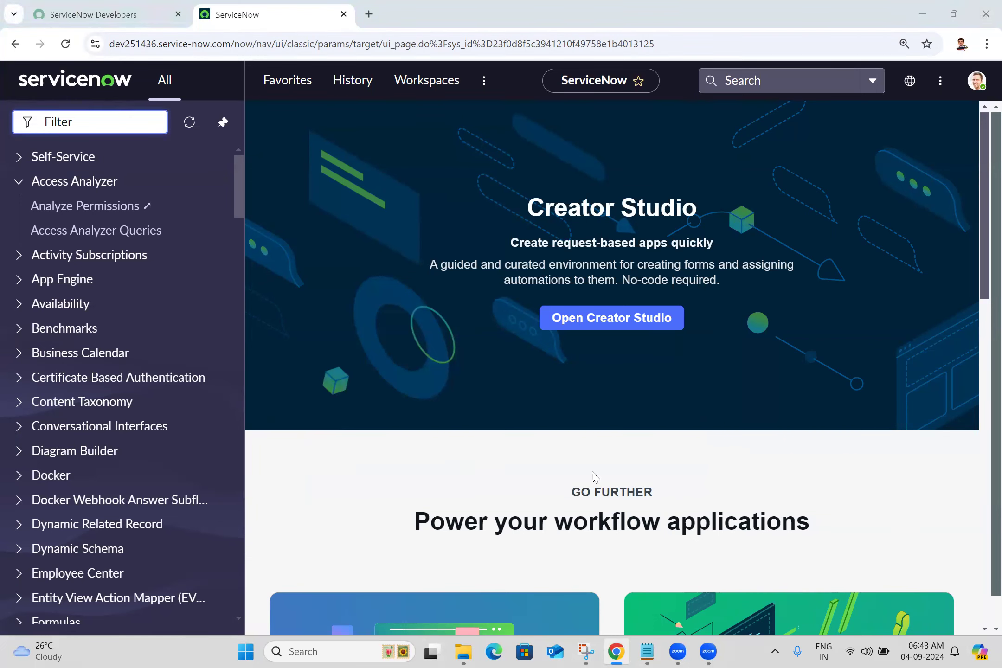
# - Capture the application navigator's module list with Snipping Tool and maximize the window showing the snip
pyautogui.click(586, 651)
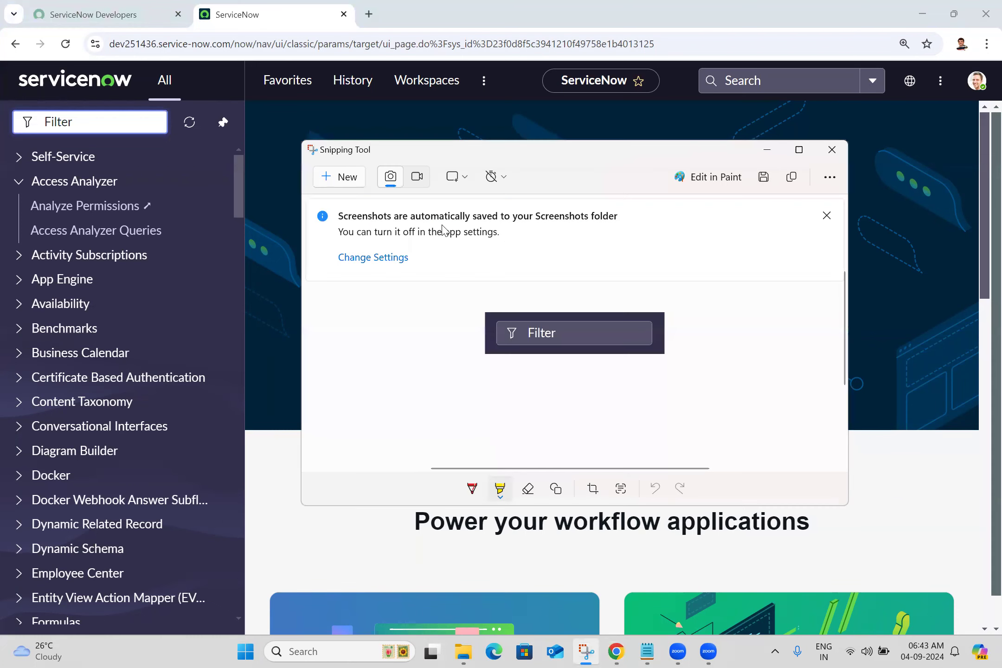
pyautogui.click(345, 175)
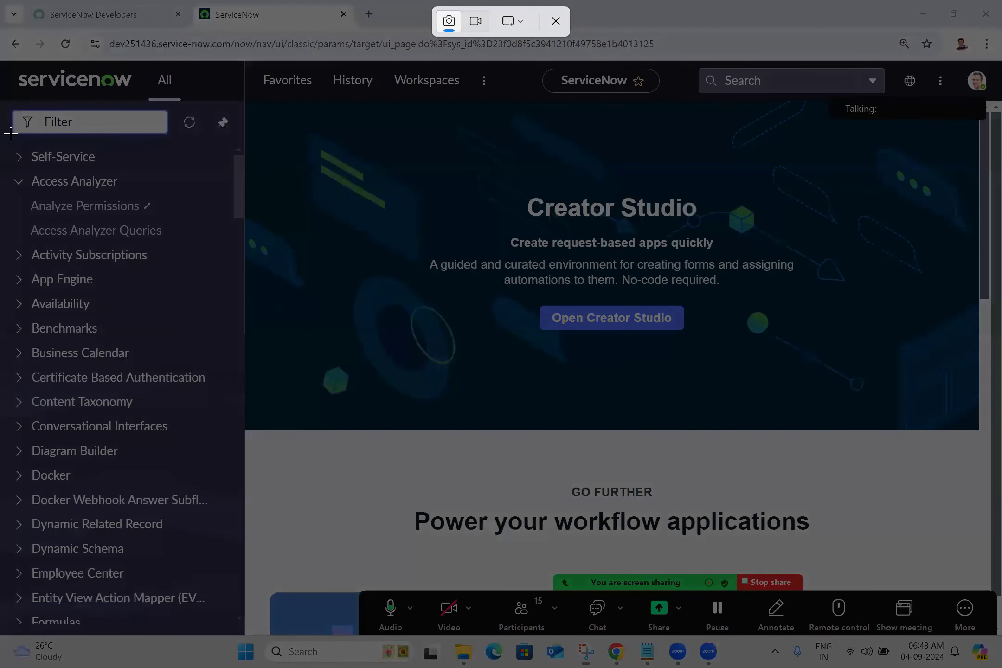
pyautogui.moveTo(1, 137); pyautogui.dragTo(242, 634)
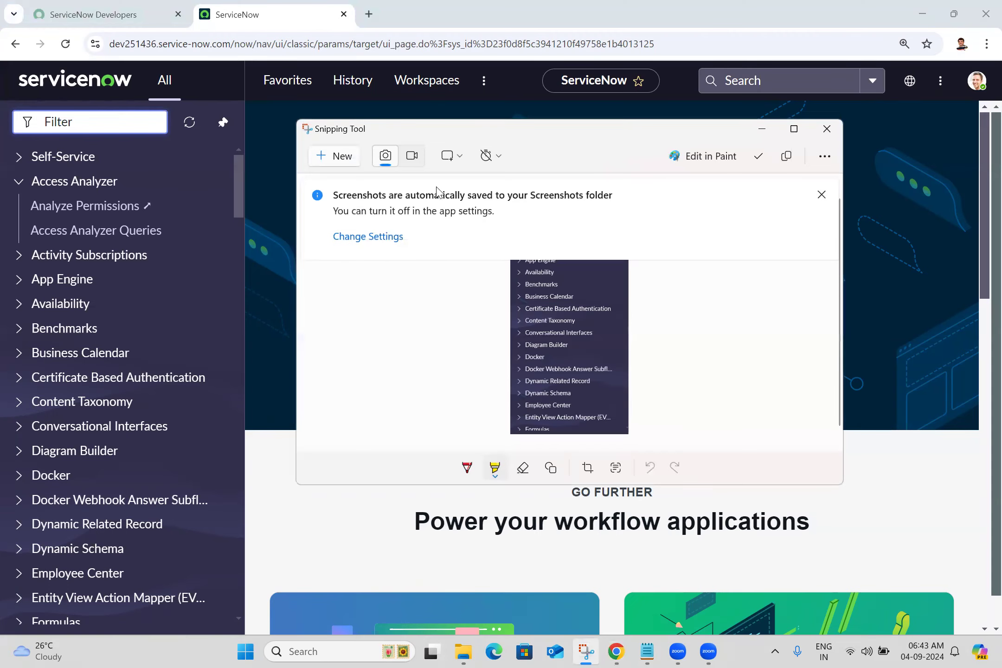
pyautogui.click(794, 129)
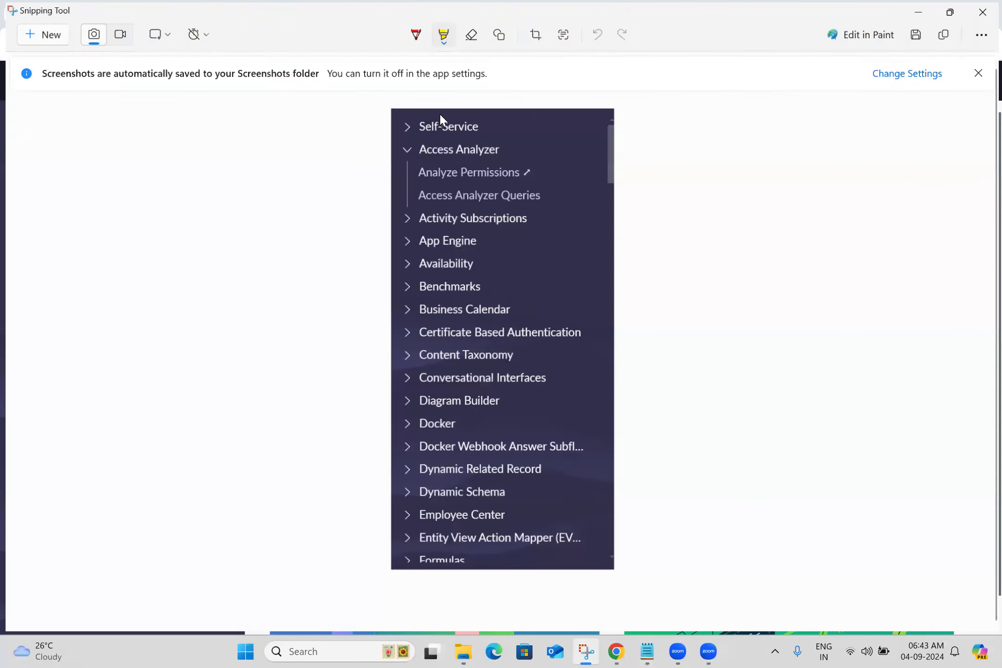
# - Highlight the Access Analyzer entry in the captured module list in yellow
pyautogui.click(442, 33)
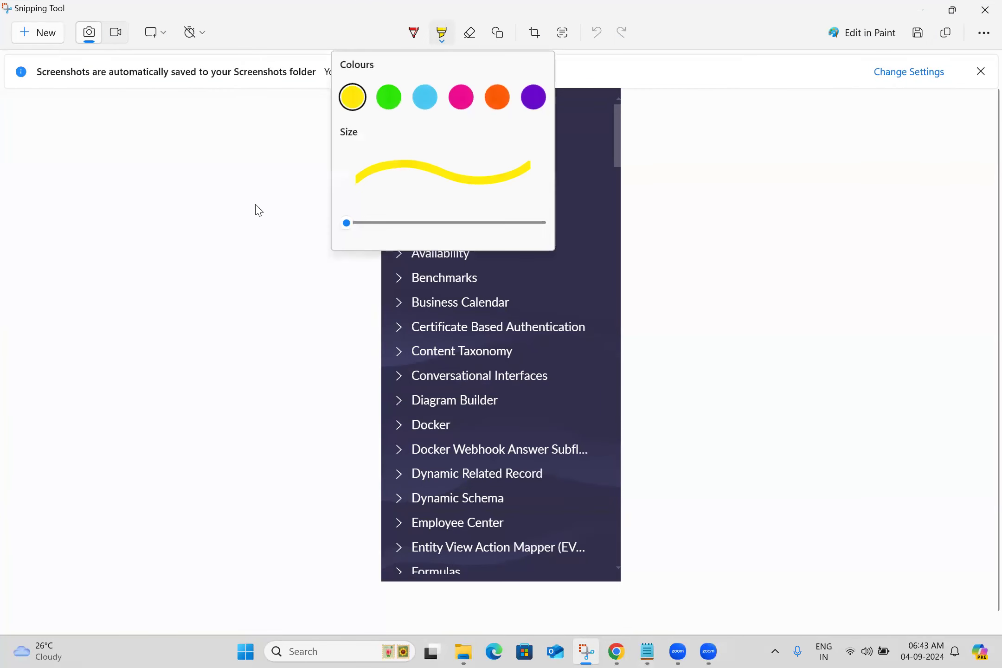
pyautogui.click(362, 103)
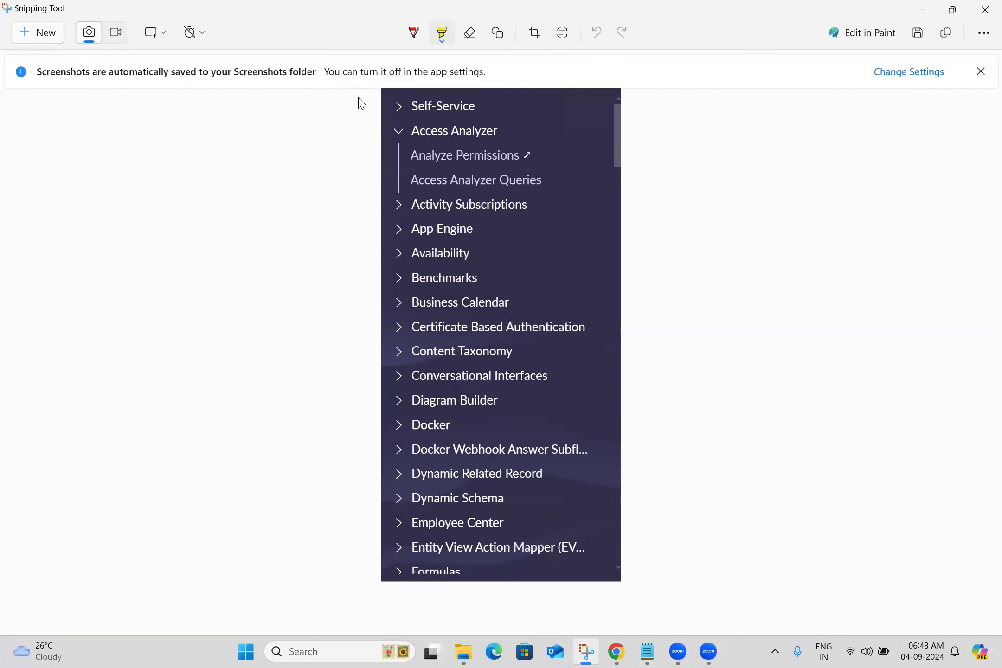
pyautogui.click(381, 127)
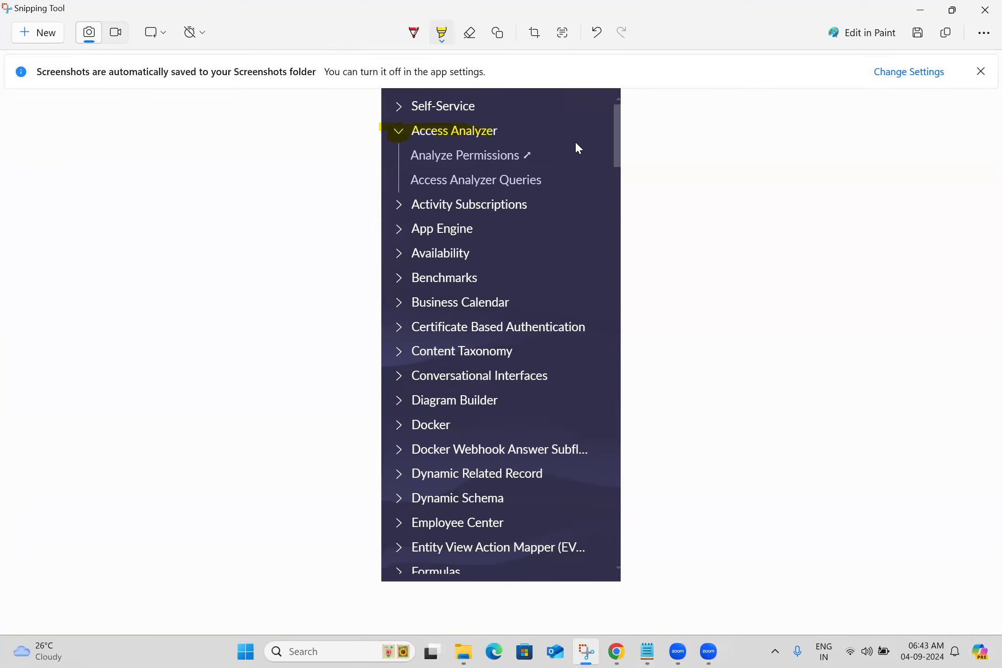
# - Switch back to ServiceNow in Chrome and expand and collapse the Self-Service application in the navigator
pyautogui.click(618, 651)
pyautogui.click(18, 158)
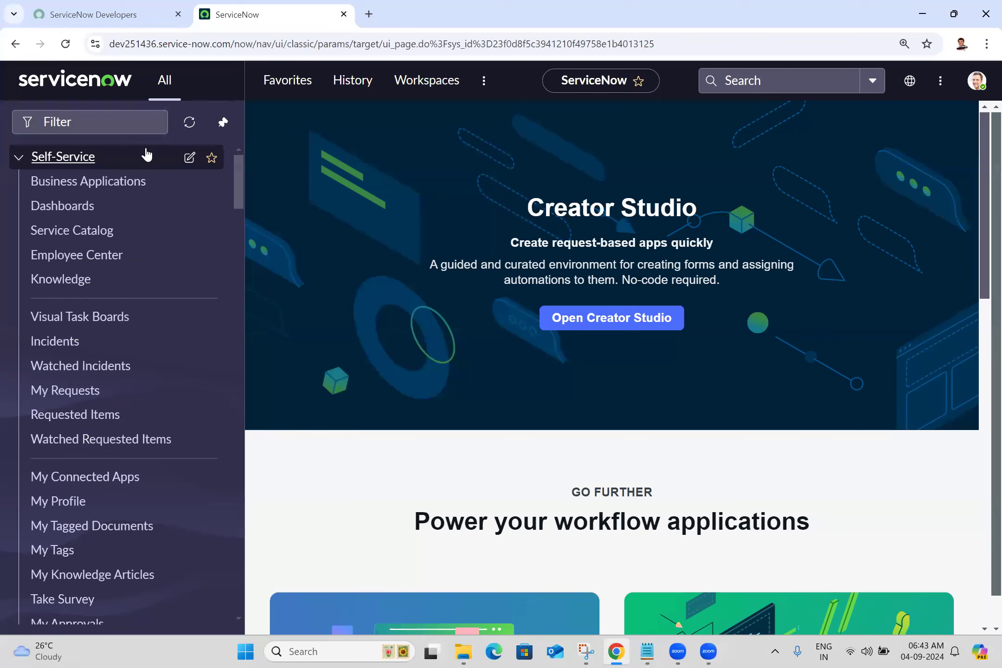
pyautogui.click(18, 160)
pyautogui.click(17, 160)
pyautogui.click(20, 159)
# - Filter the application navigator by "incident" and look through the matching applications and modules
pyautogui.click(90, 123)
pyautogui.write('incident')
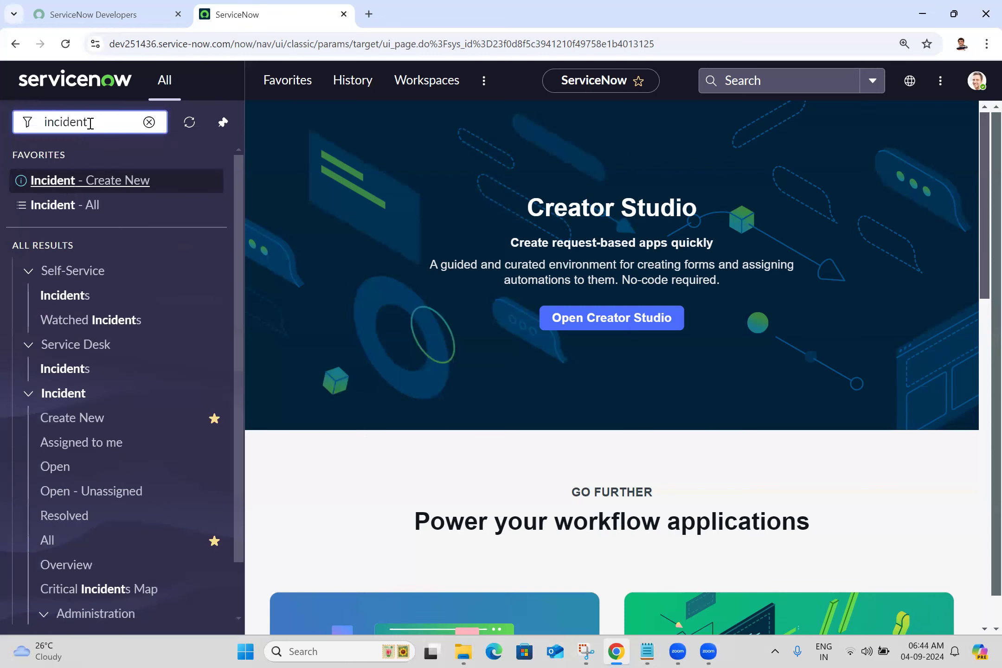
pyautogui.moveTo(238, 224); pyautogui.dragTo(237, 310)
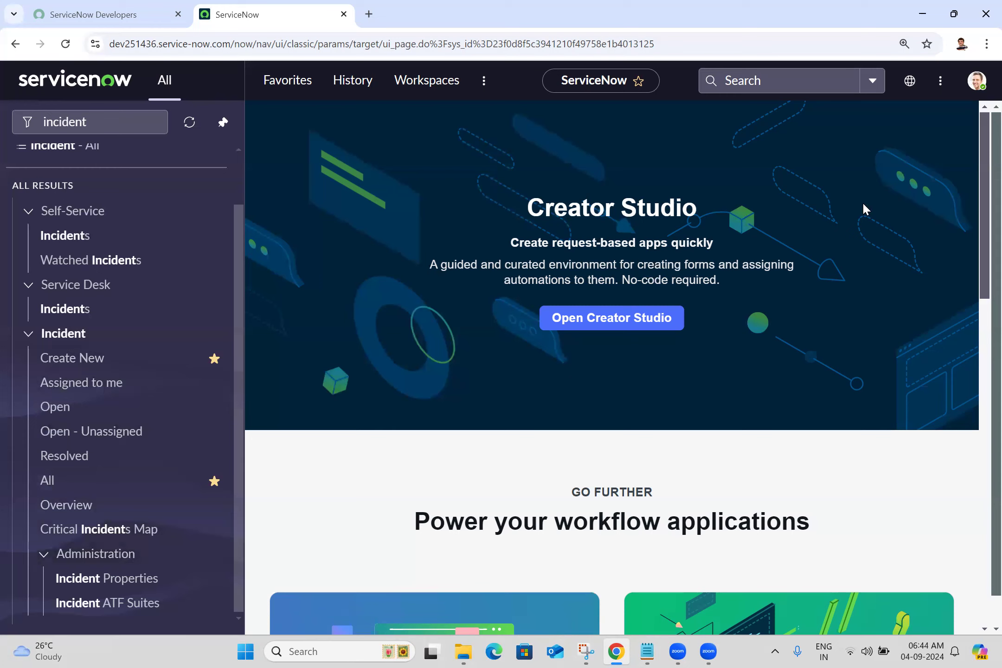
pyautogui.scroll(2, 236, 174)
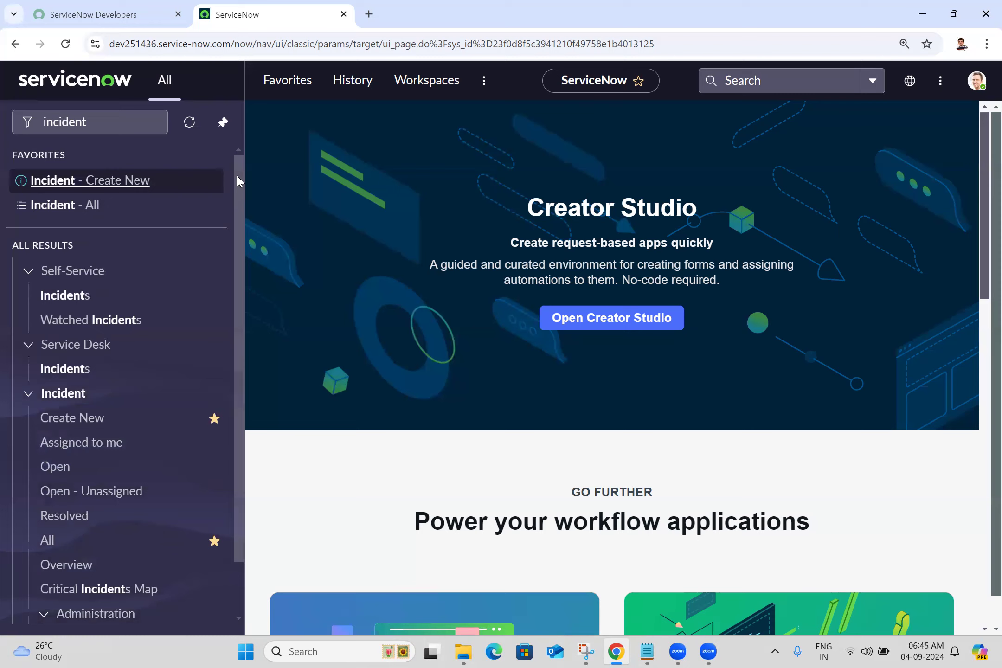
# - Collapse and expand the Self-Service group in the filtered navigator results to examine its modules
pyautogui.doubleClick(105, 127)
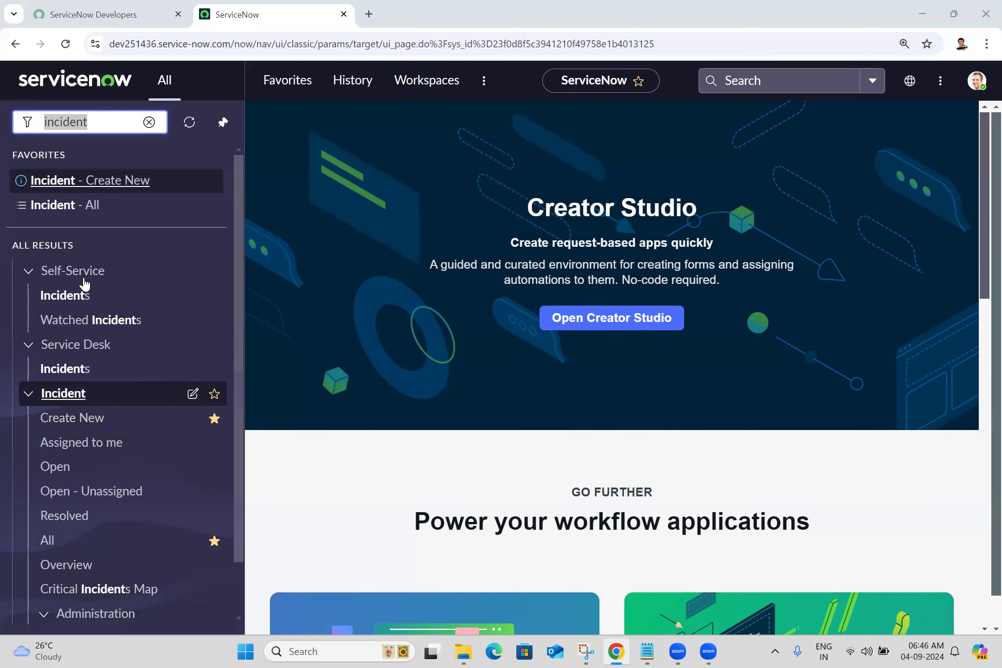
pyautogui.click(28, 274)
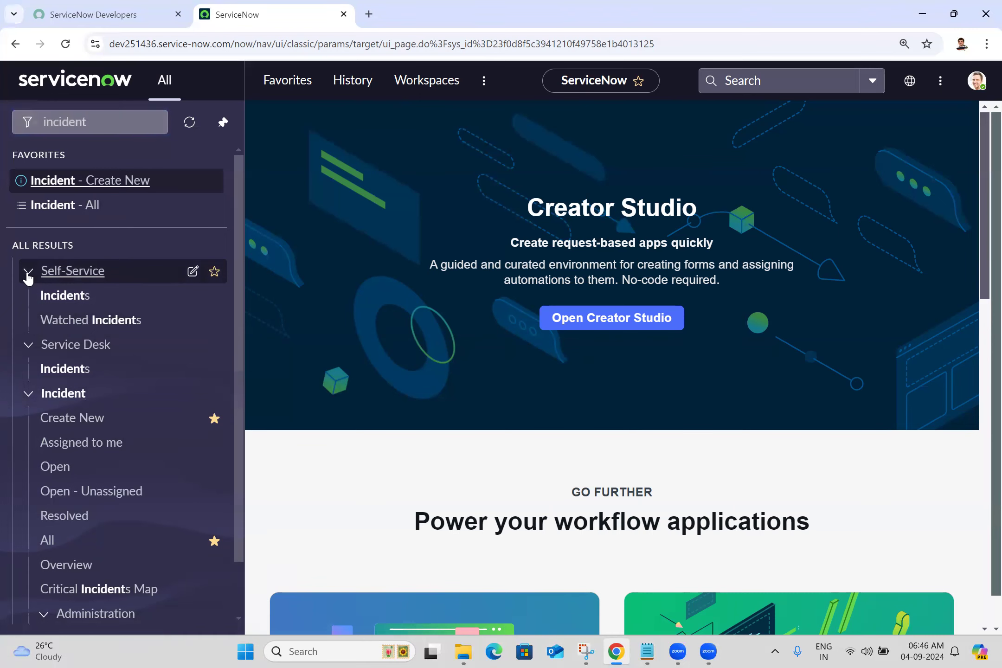
pyautogui.click(28, 274)
pyautogui.click(27, 274)
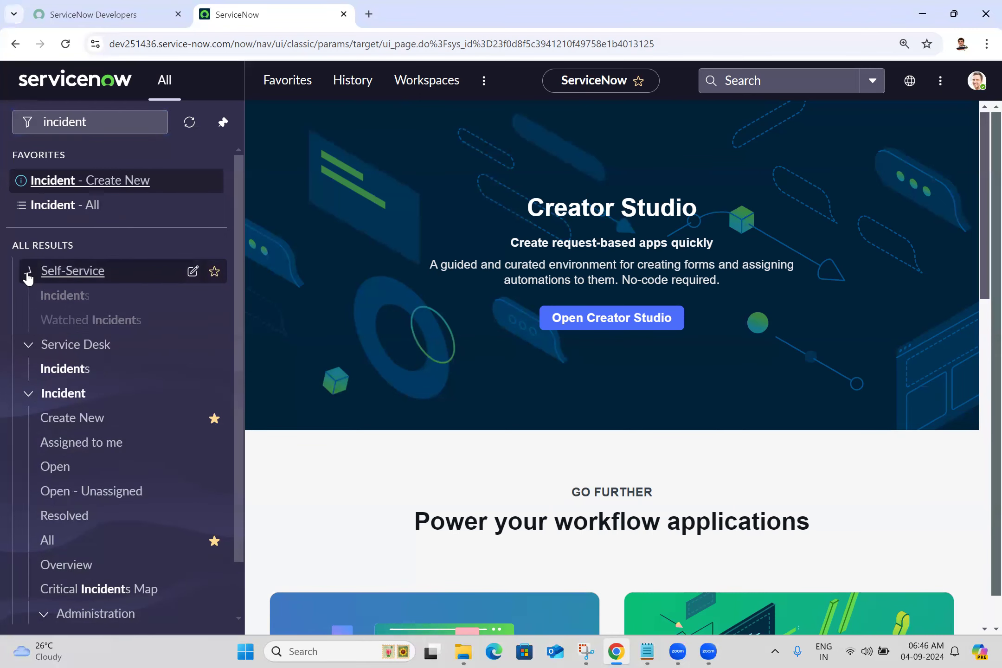
pyautogui.click(28, 273)
pyautogui.click(28, 273)
pyautogui.click(28, 274)
pyautogui.click(28, 274)
pyautogui.click(28, 274)
pyautogui.click(28, 273)
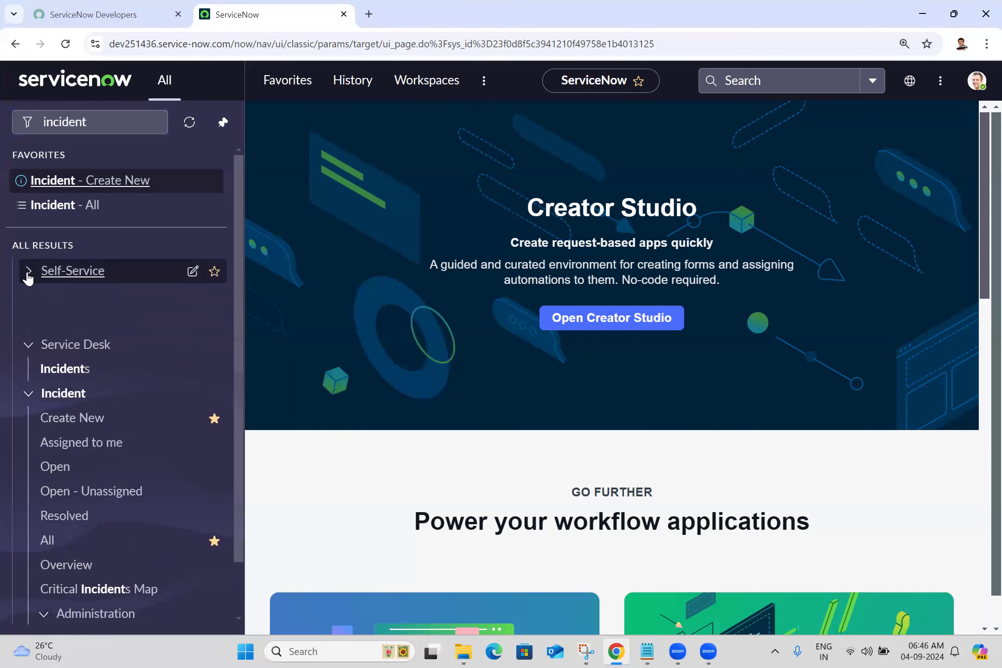
pyautogui.click(28, 274)
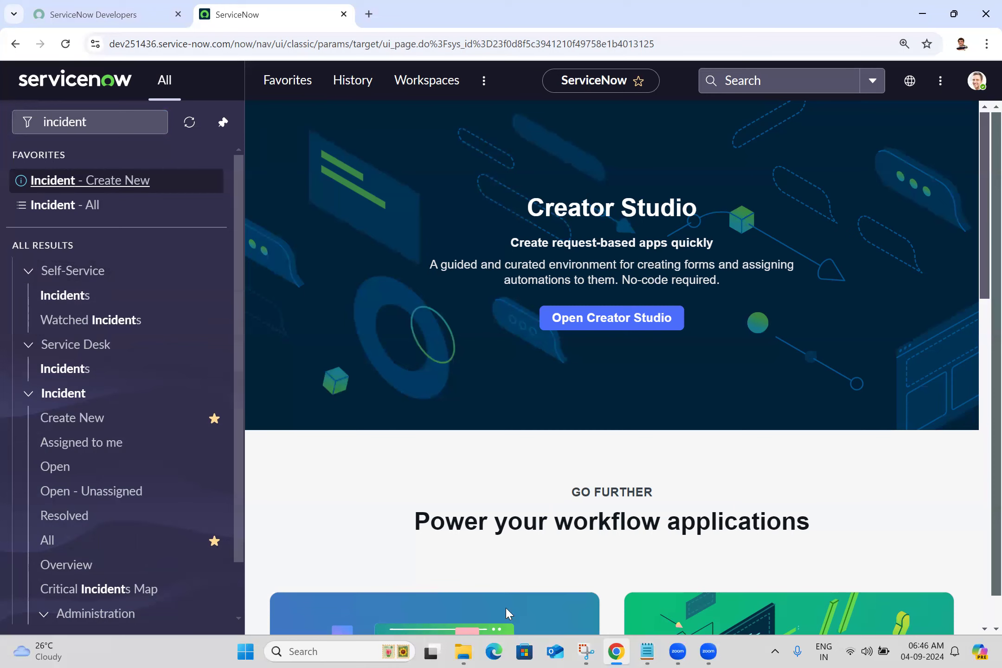
# - Open the favorite Incident - All in a new browser tab and bring that tab to the front
pyautogui.middleClick(72, 207)
pyautogui.click(443, 6)
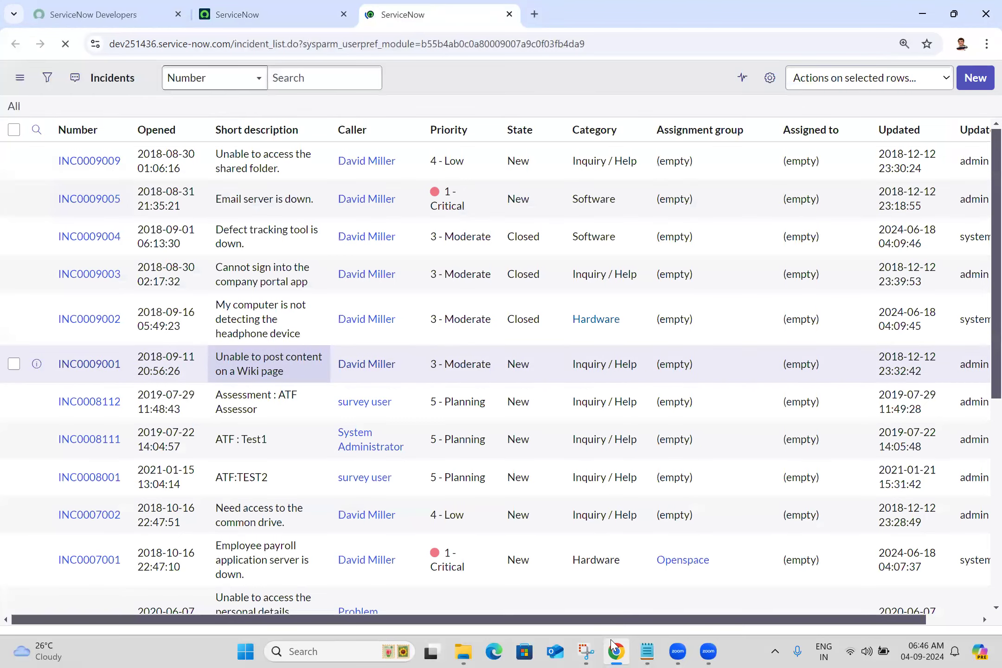
# - Switch to Snipping Tool and try to capture the whole incidents list page
pyautogui.click(585, 651)
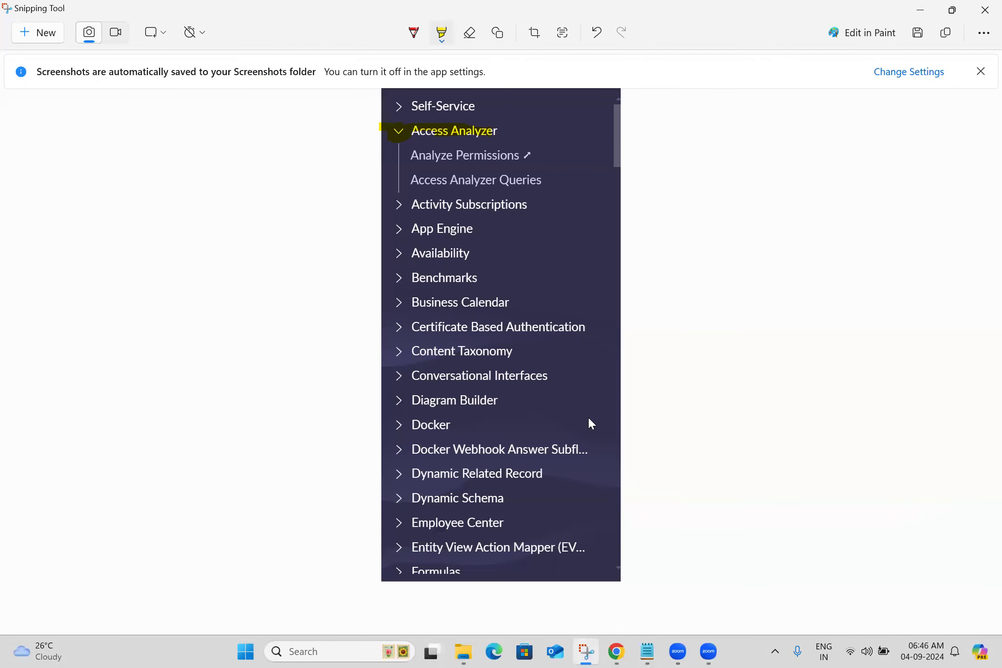
pyautogui.click(53, 33)
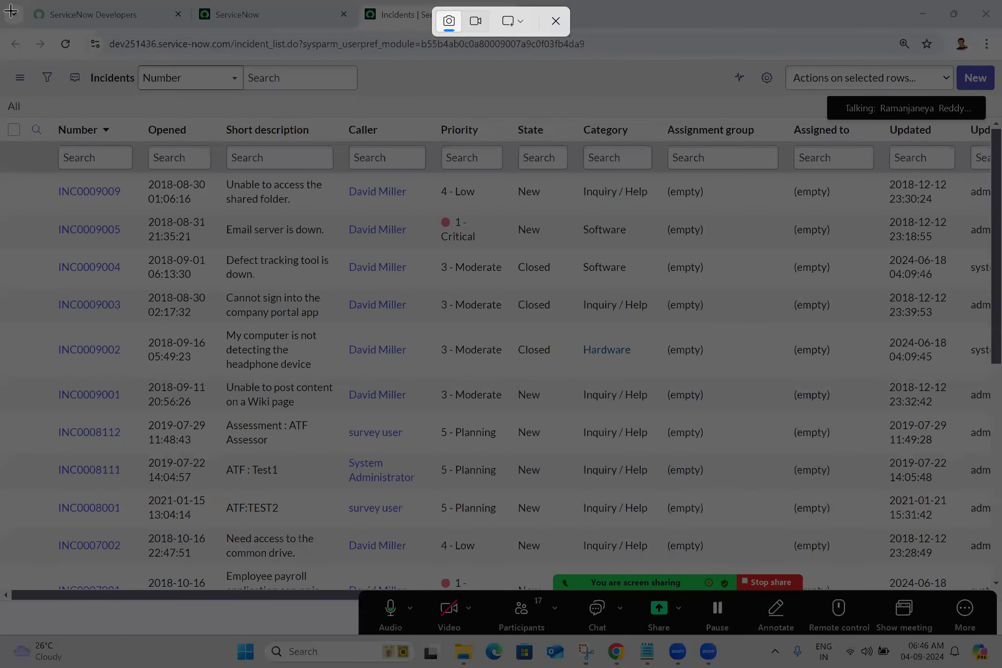
pyautogui.moveTo(10, 59); pyautogui.dragTo(980, 626)
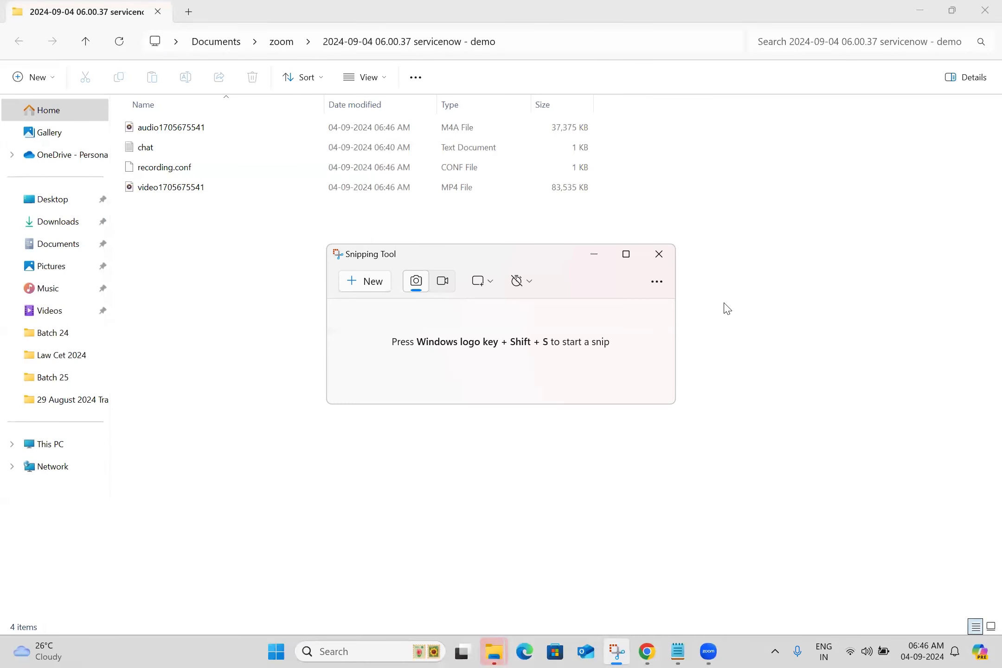
# - Minimize the File Explorer window and capture the whole incidents list page with Snipping Tool
pyautogui.click(920, 10)
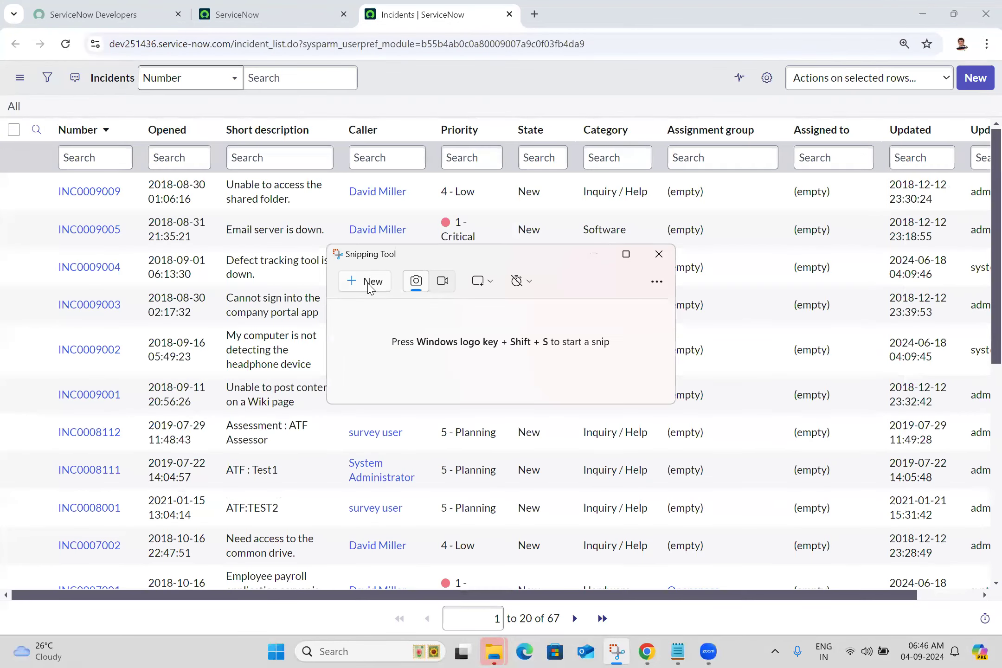
pyautogui.click(369, 288)
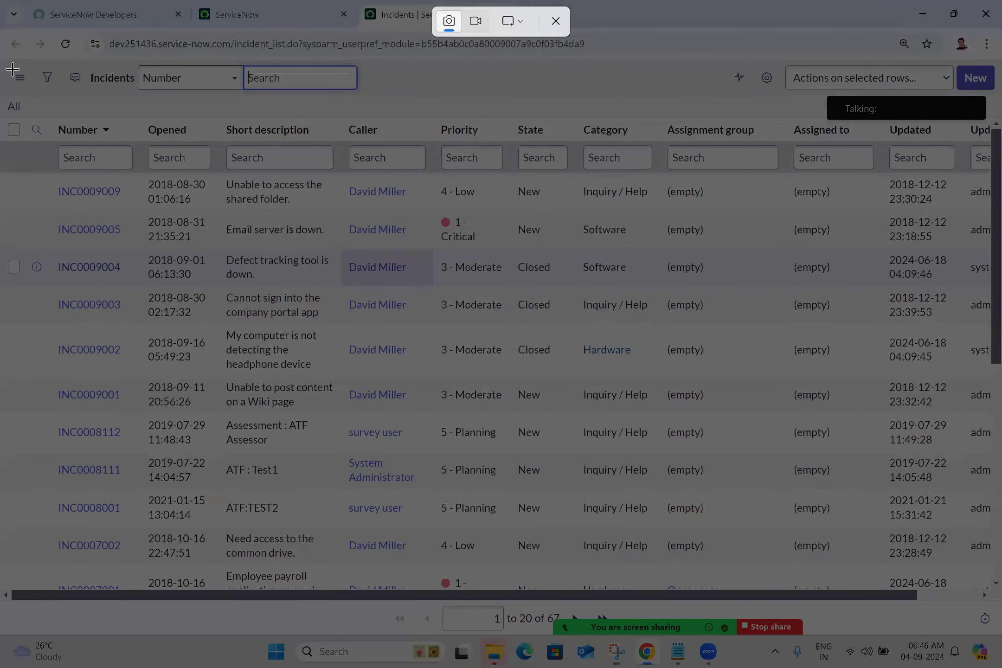
pyautogui.moveTo(3, 58); pyautogui.dragTo(982, 637)
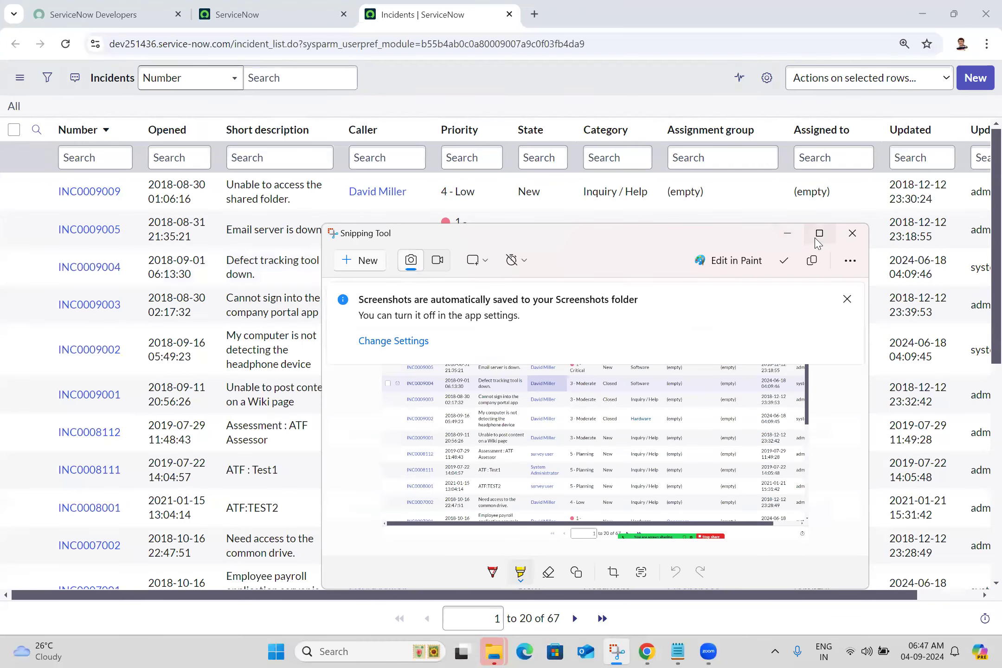
# - Enlarge the incidents list snip, mark the upper end of its vertical scrollbar with the yellow highlighter, and return to the list in Chrome
pyautogui.click(787, 237)
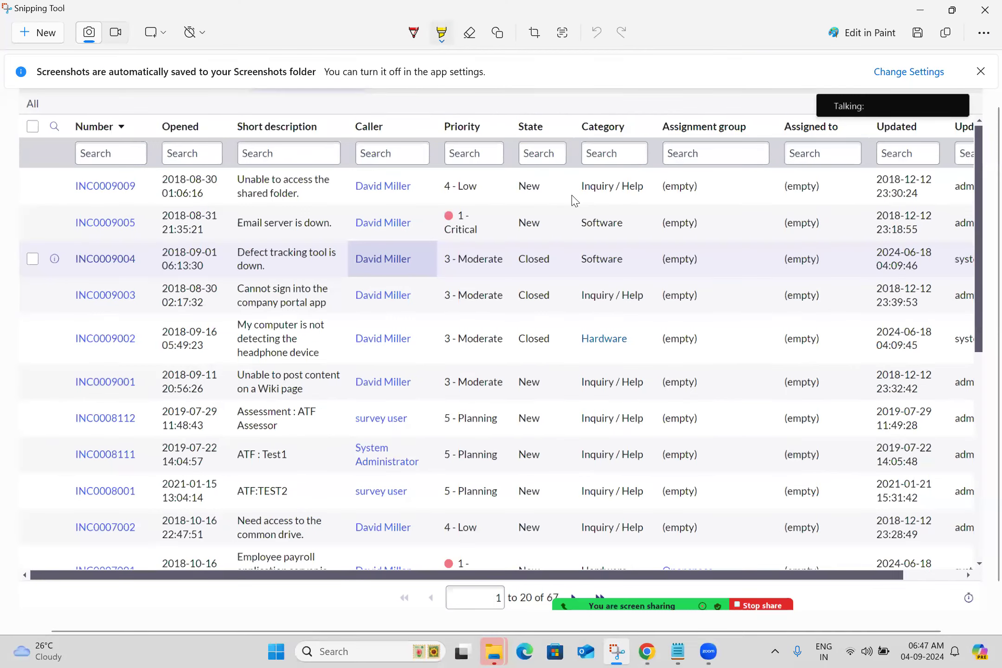
pyautogui.click(978, 135)
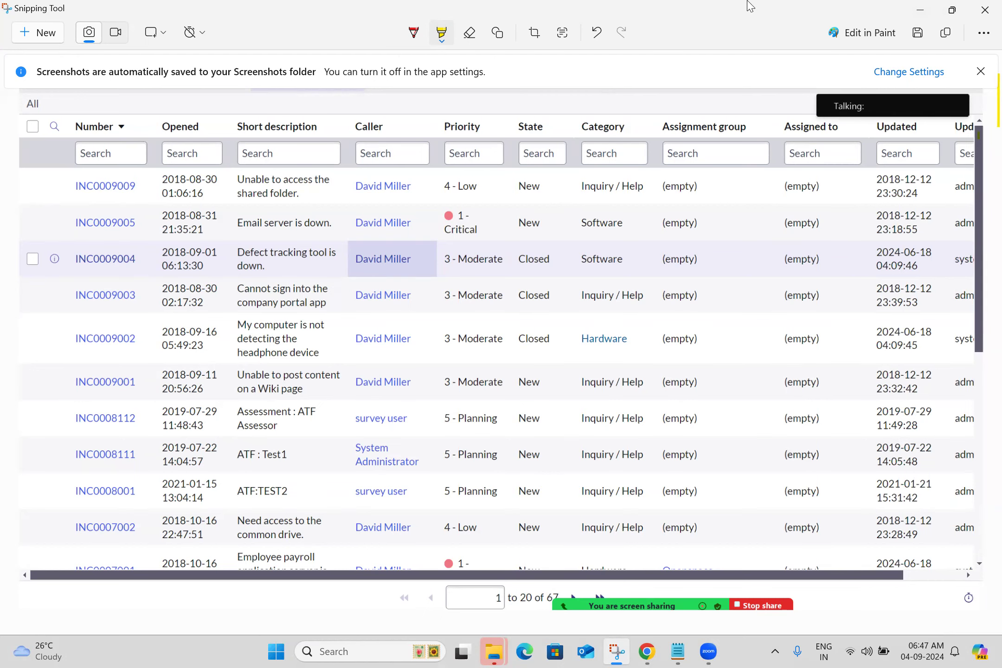
pyautogui.click(952, 10)
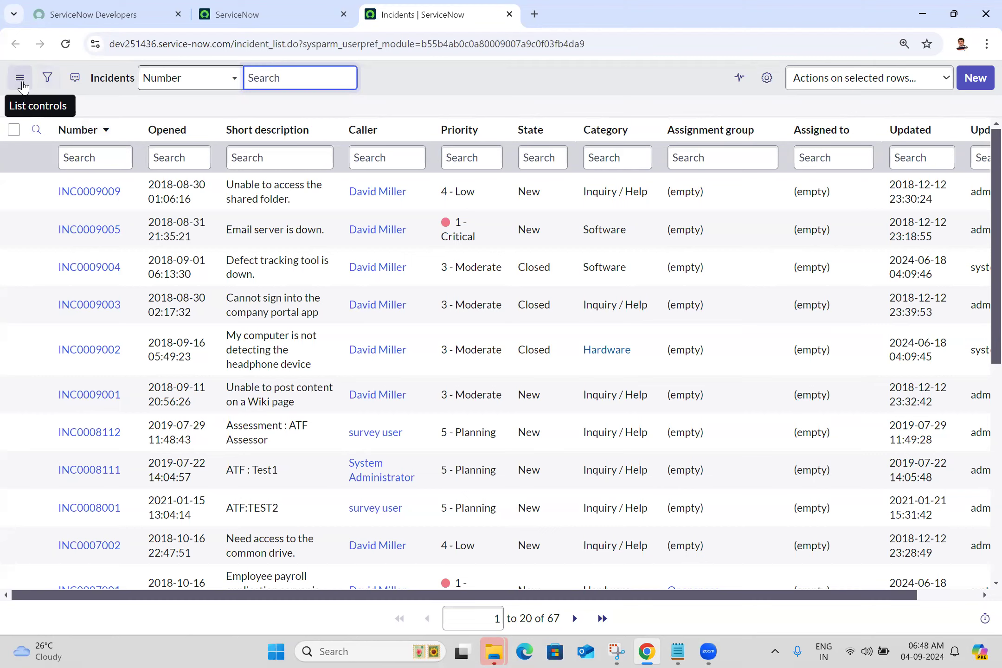
# - Show and hide the incidents list's filter condition builder and its natural-language question box
pyautogui.click(47, 79)
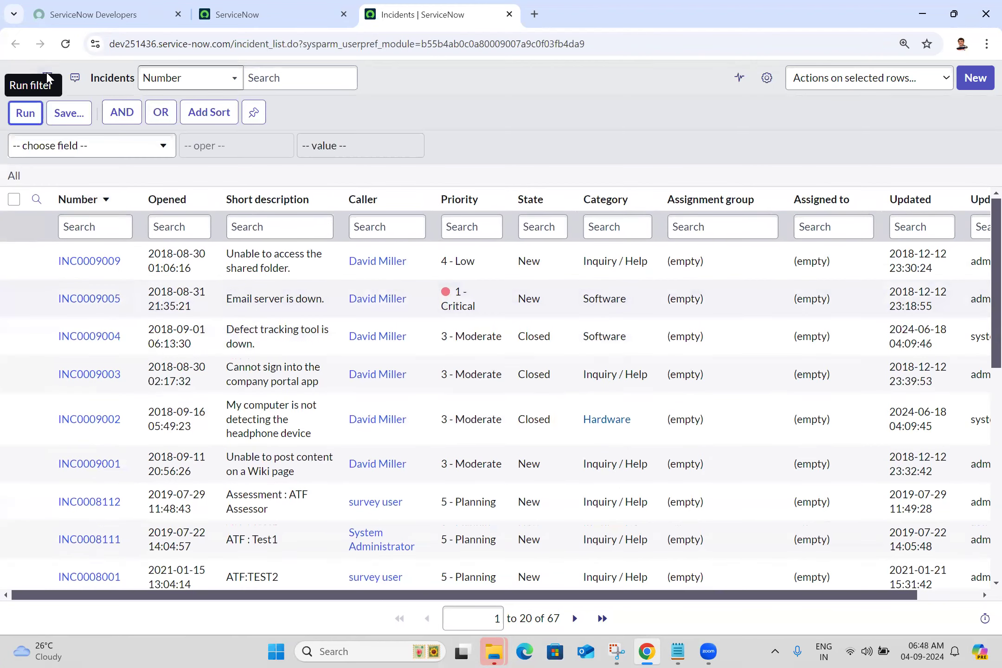
pyautogui.click(48, 79)
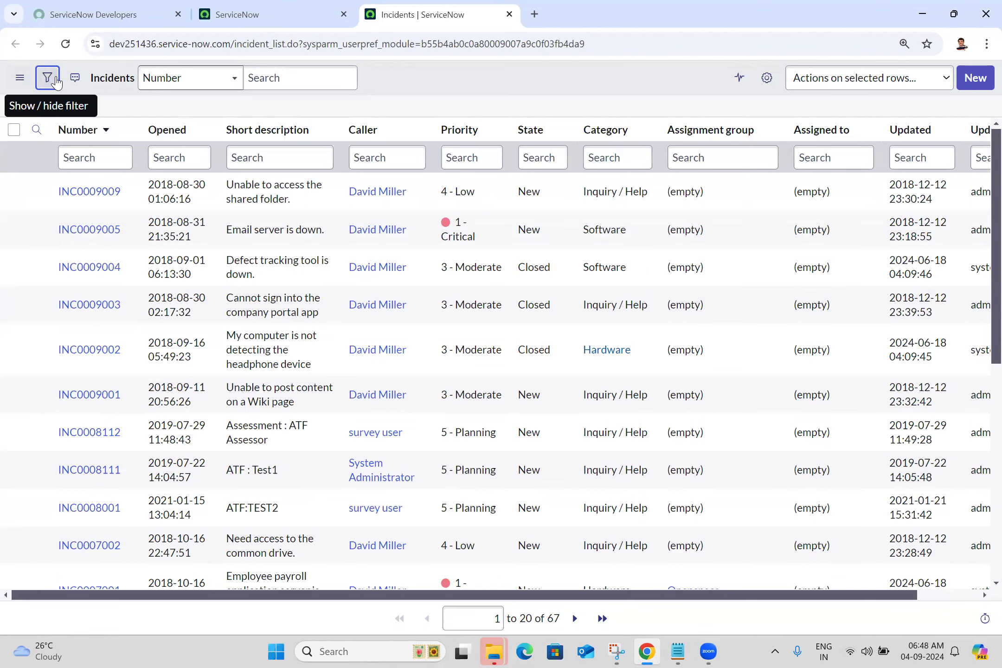
pyautogui.click(76, 80)
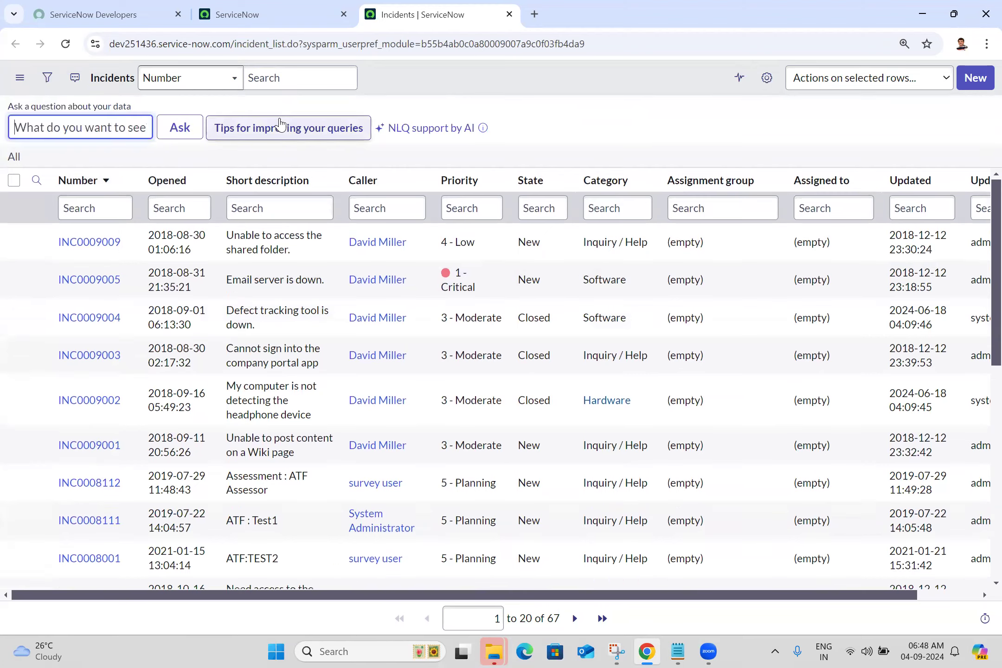
pyautogui.click(76, 80)
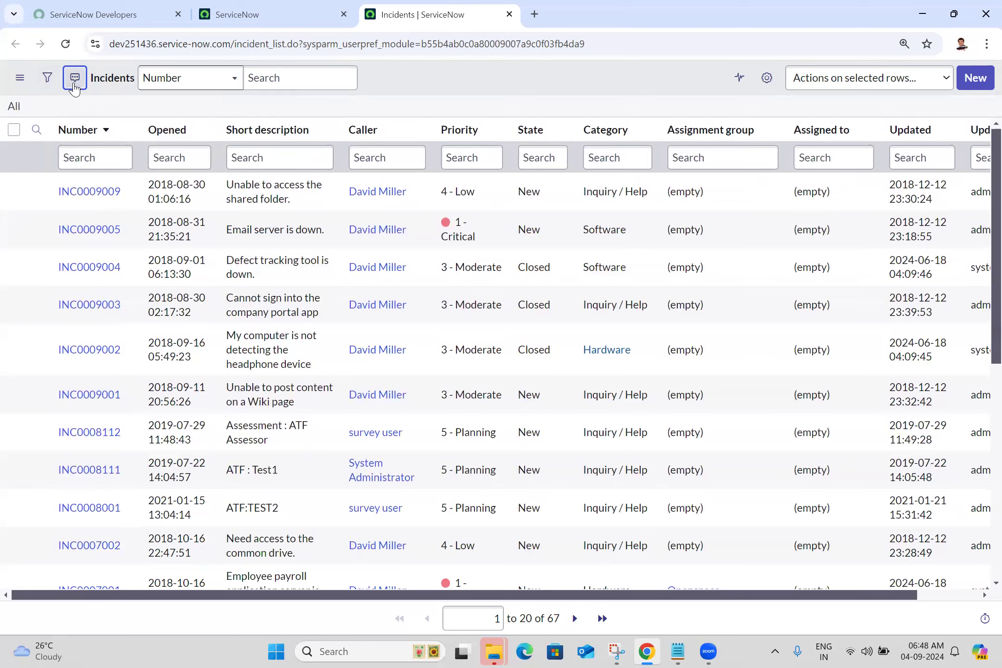
# - Open and close the list controls menu of the incidents list
pyautogui.click(19, 80)
pyautogui.click(19, 80)
pyautogui.click(19, 80)
pyautogui.click(19, 81)
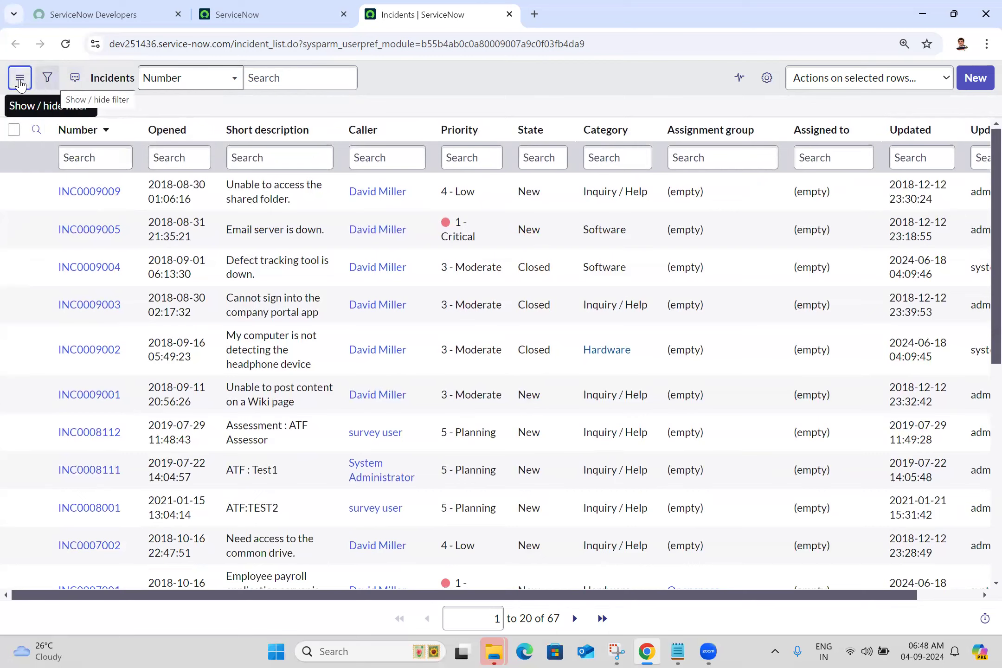
# - View the search field choices of the incidents list and place the cursor in the list's main search box
pyautogui.click(278, 77)
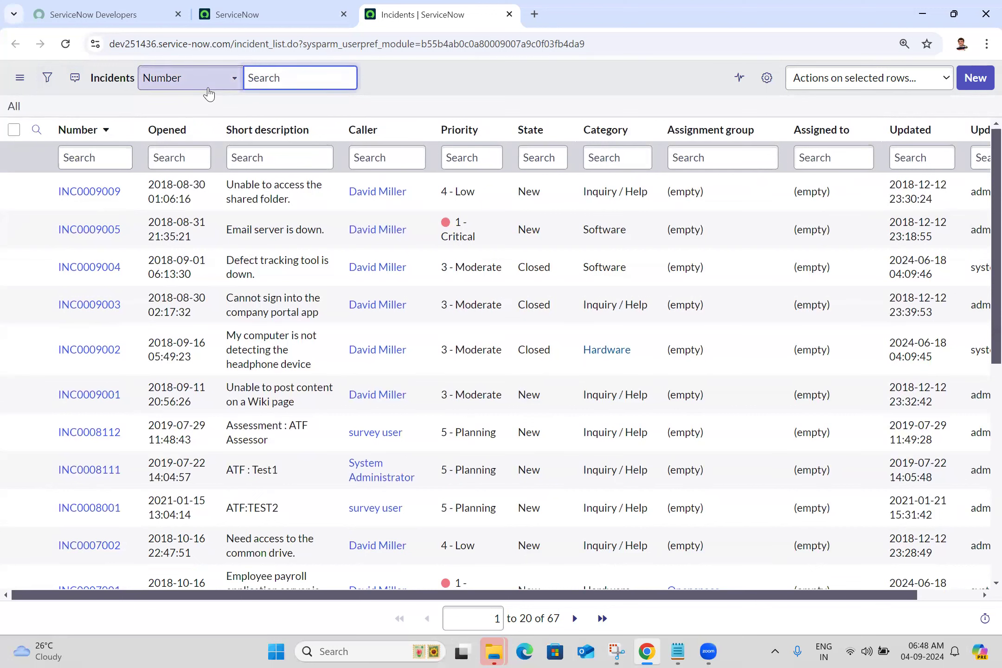
pyautogui.click(232, 78)
pyautogui.click(280, 78)
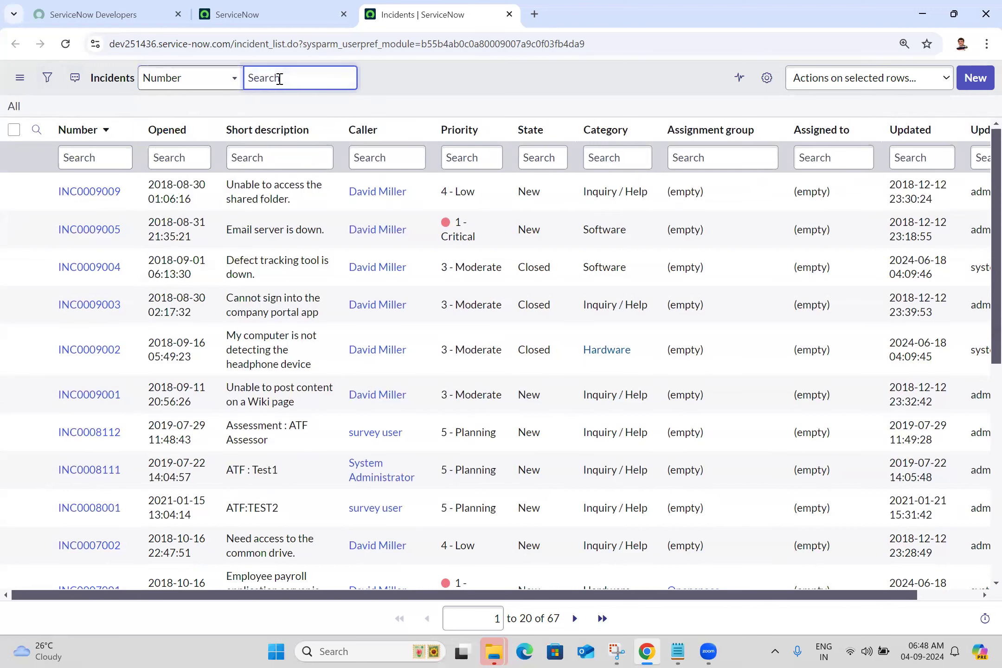
pyautogui.click(281, 151)
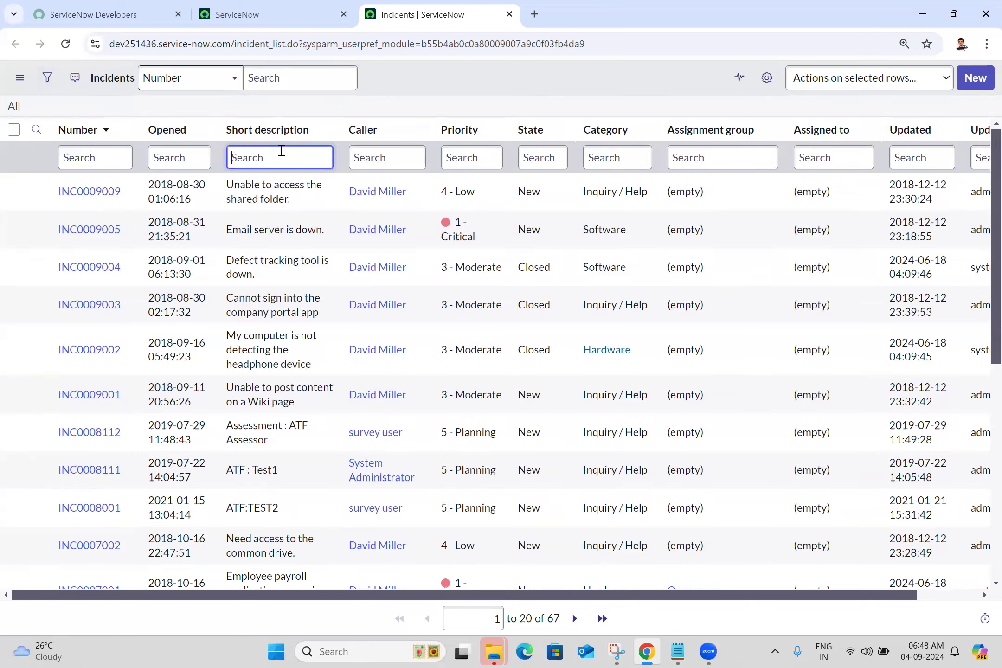
pyautogui.doubleClick(290, 188)
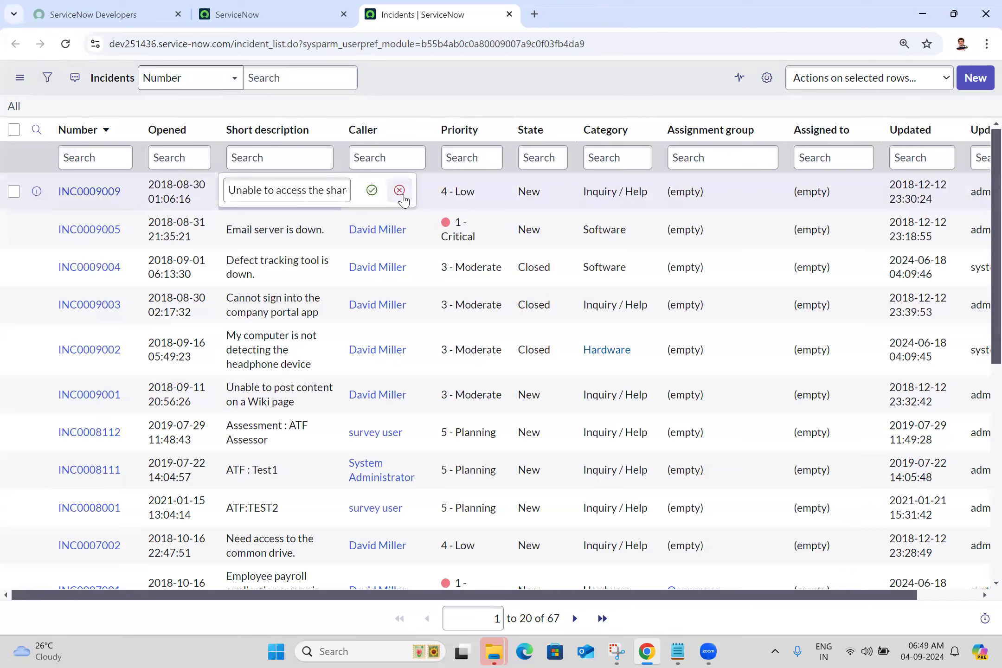
pyautogui.click(402, 198)
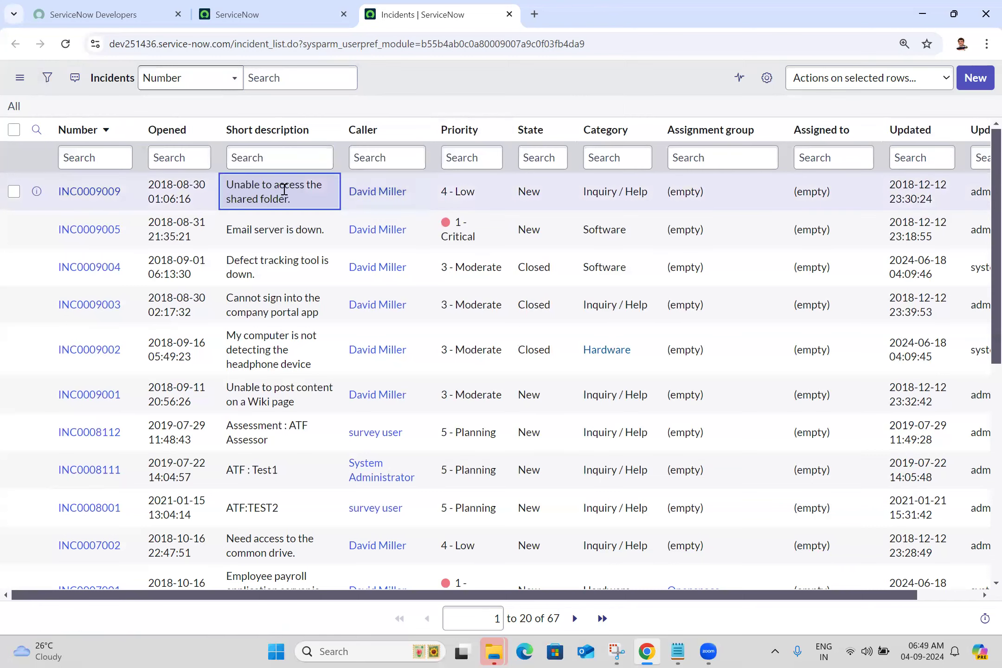
# - Search the incidents list by Short description for "*access"
pyautogui.click(201, 76)
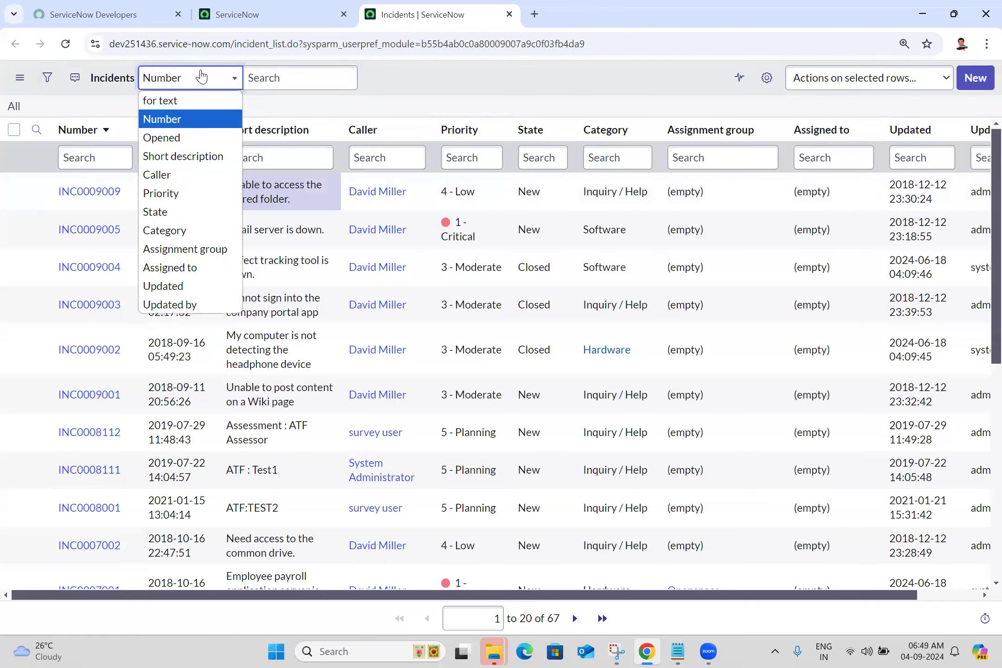
pyautogui.click(197, 154)
pyautogui.click(279, 82)
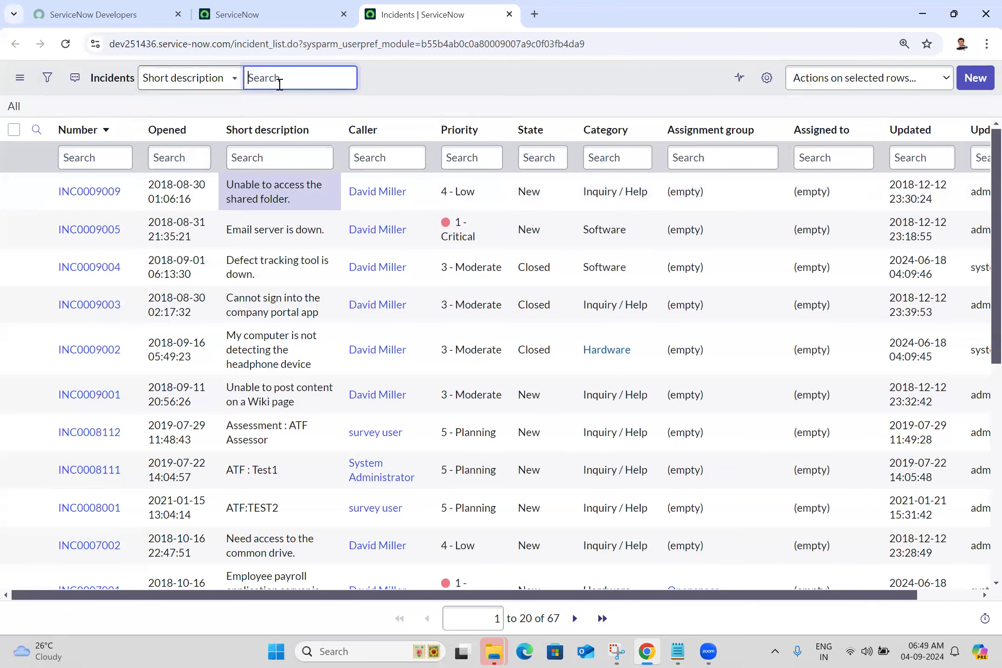
pyautogui.write('*access')
pyautogui.tripleClick(291, 72)
pyautogui.press('Return')
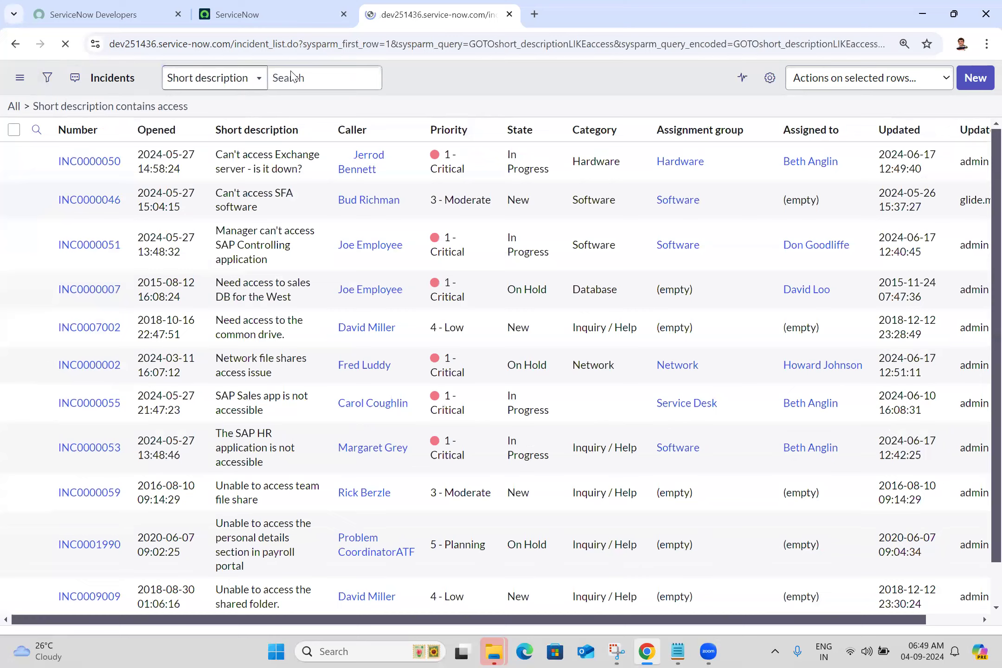
# - Show the column search row and remove the asterisk from the Short description search so it looks for "access"
pyautogui.click(37, 128)
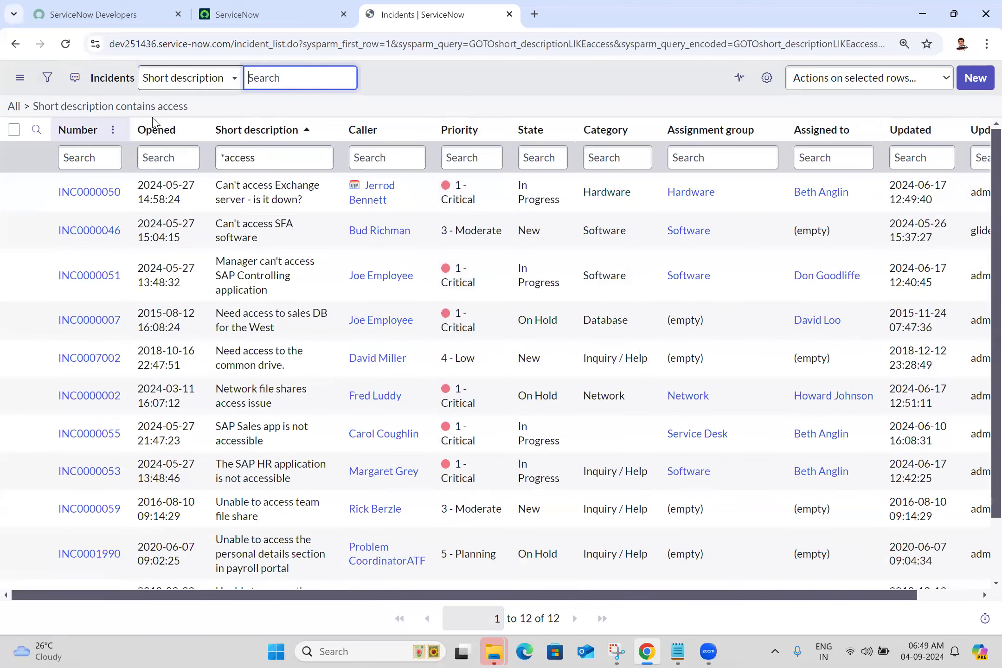
pyautogui.click(226, 158)
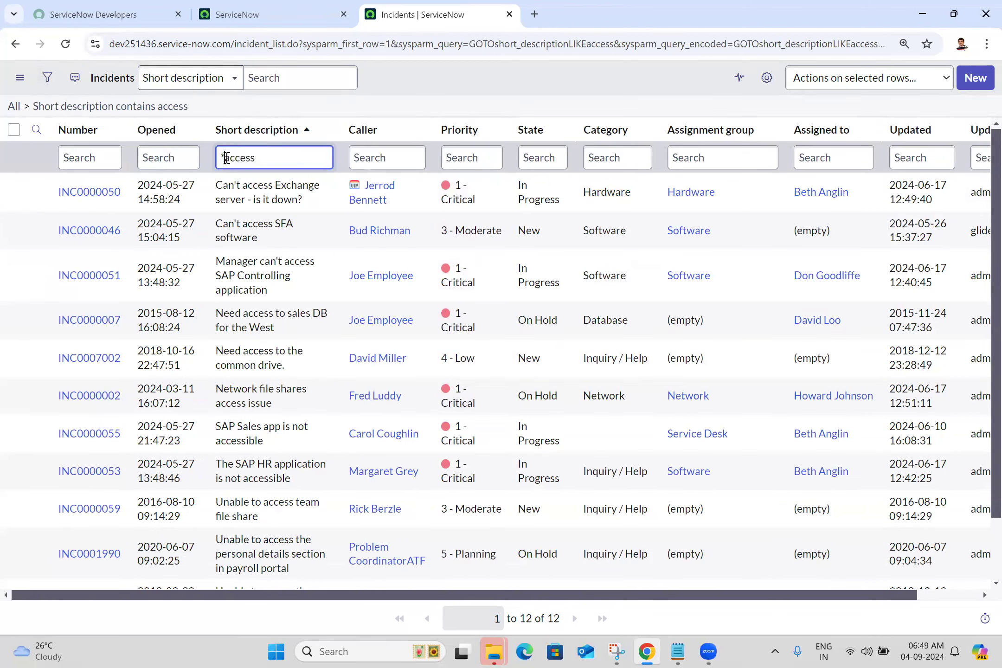
pyautogui.press('BackSpace')
pyautogui.press('Return')
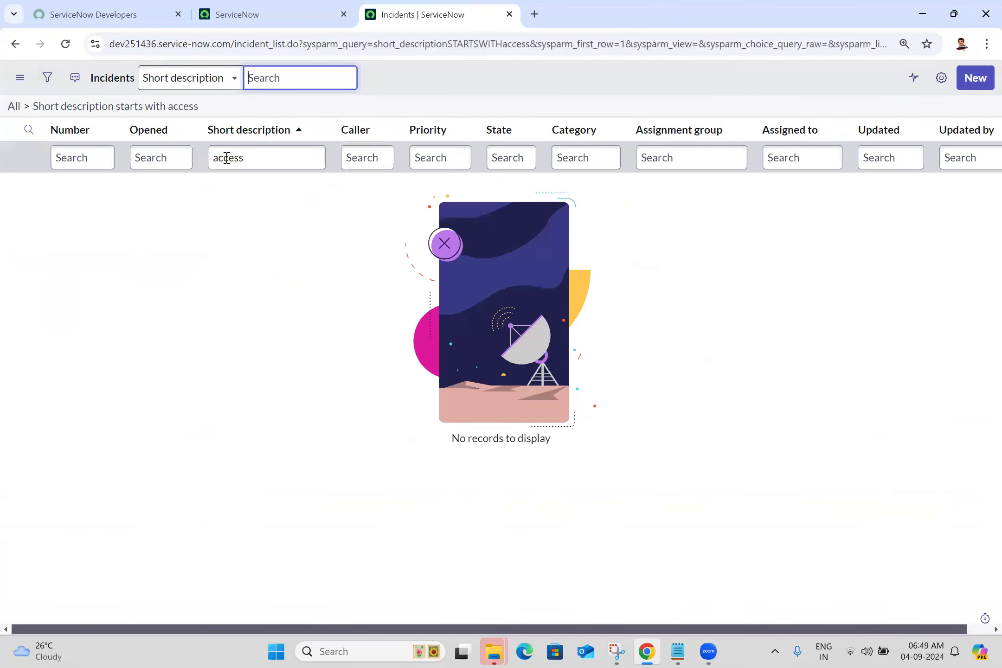
# - Clear the Short description column search to list all incidents again
pyautogui.doubleClick(241, 159)
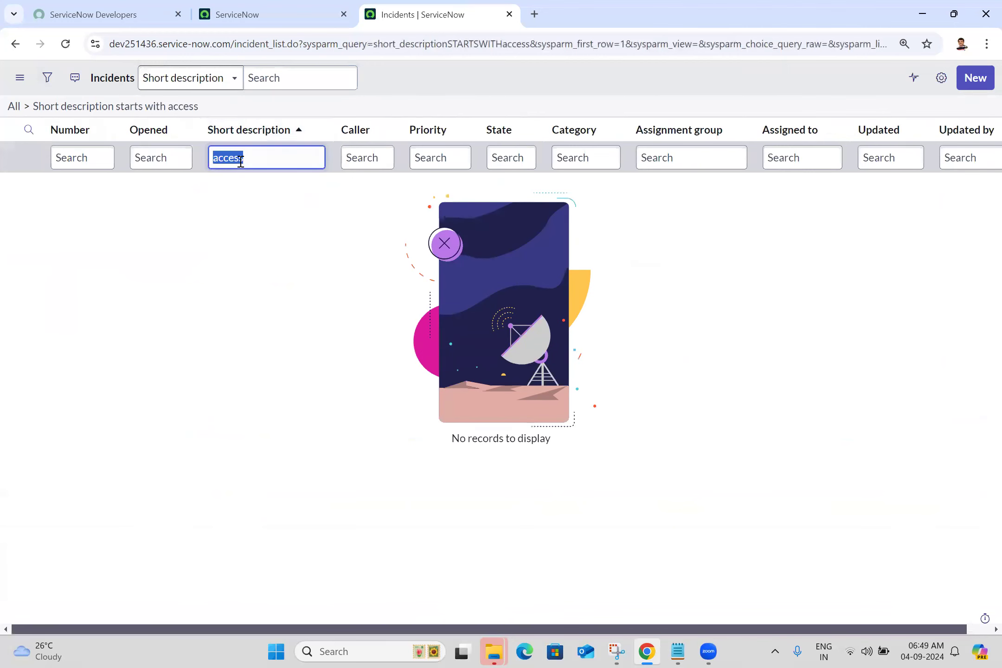
pyautogui.press('BackSpace')
pyautogui.press('Return')
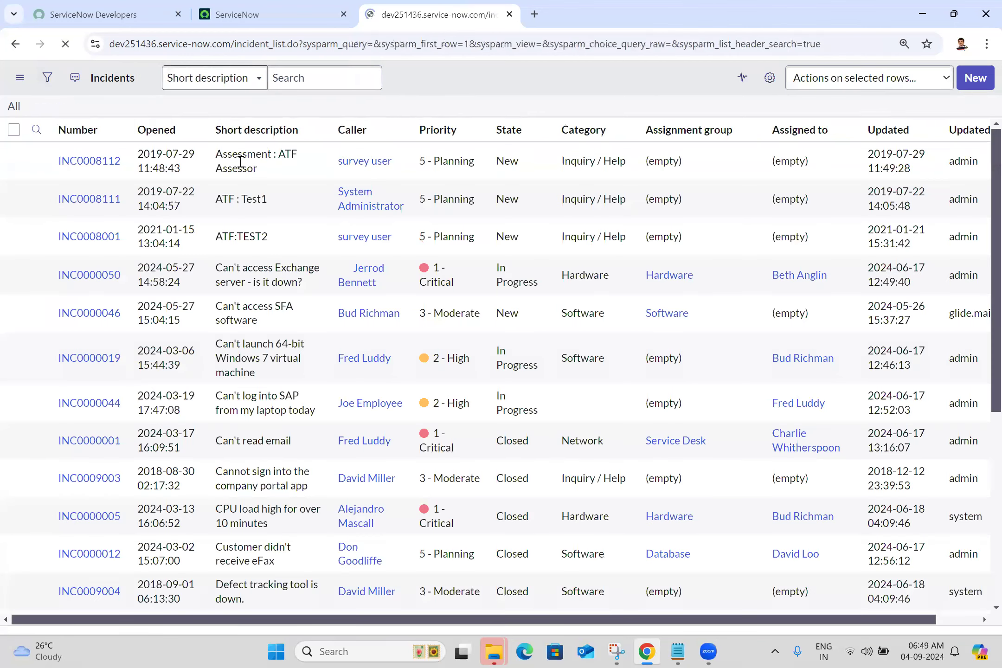
# - View the earlier search entries offered for the Number column and compare that field with the list's main search box
pyautogui.click(81, 157)
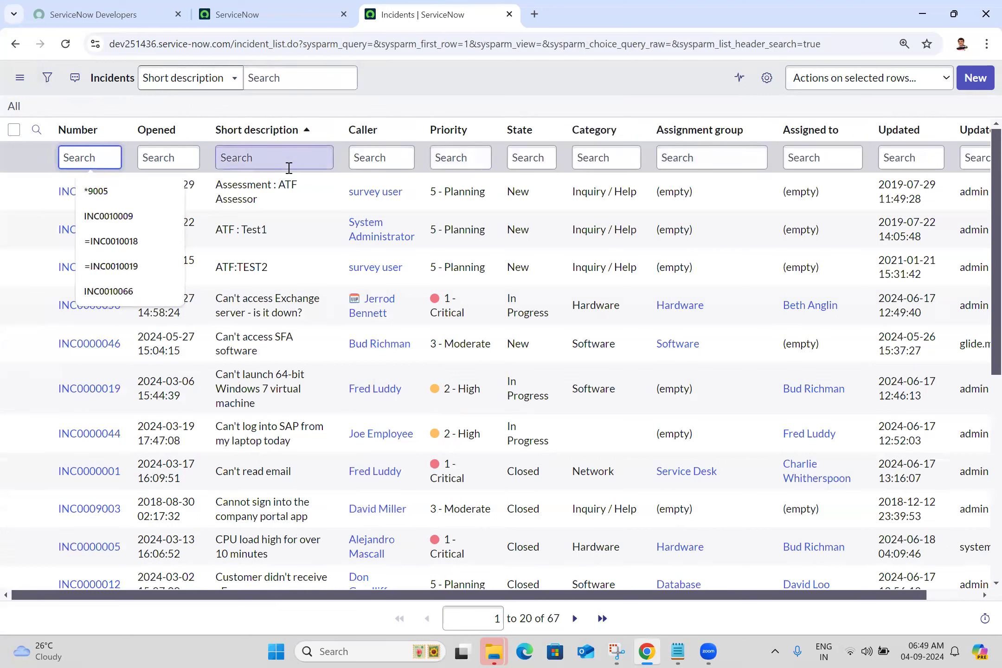
pyautogui.click(297, 79)
pyautogui.click(77, 158)
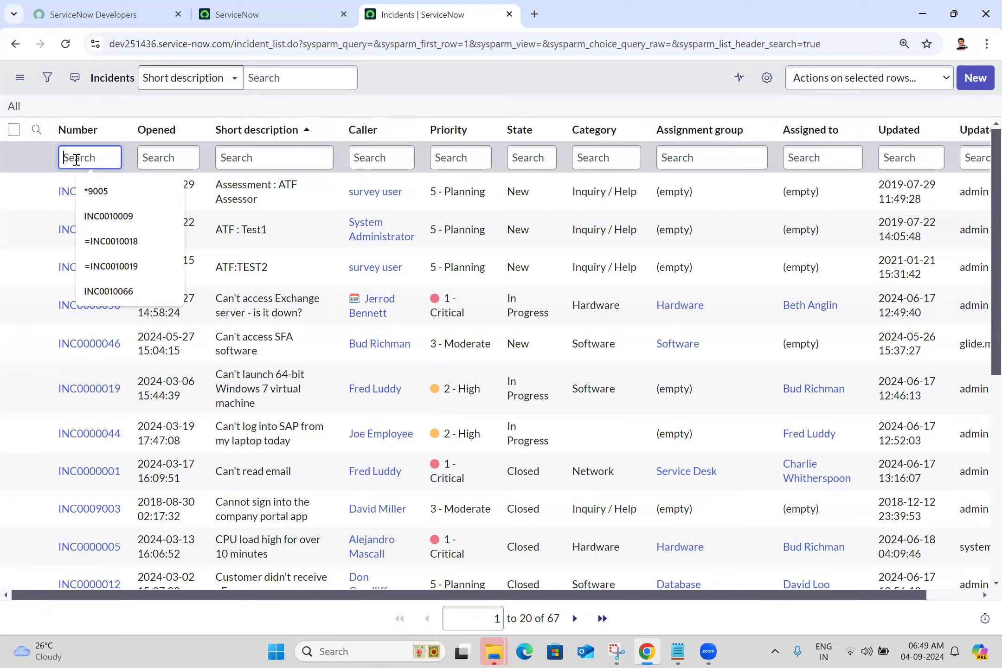
pyautogui.click(526, 87)
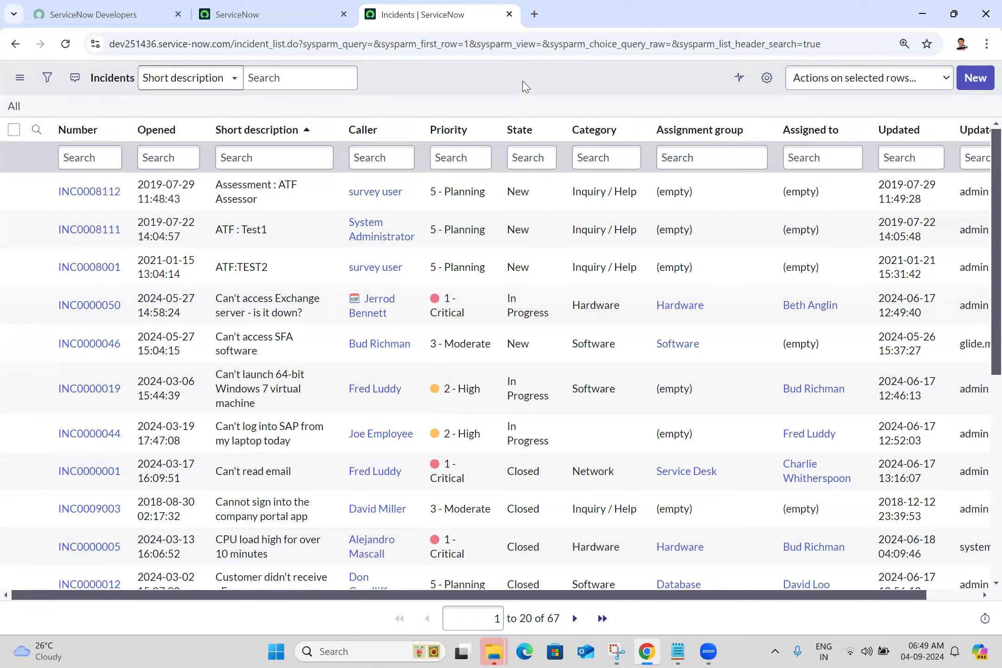
# - Open and close the Personalize List Columns dialog, and show and hide the incidents list's Activity Stream
pyautogui.click(765, 86)
pyautogui.click(767, 79)
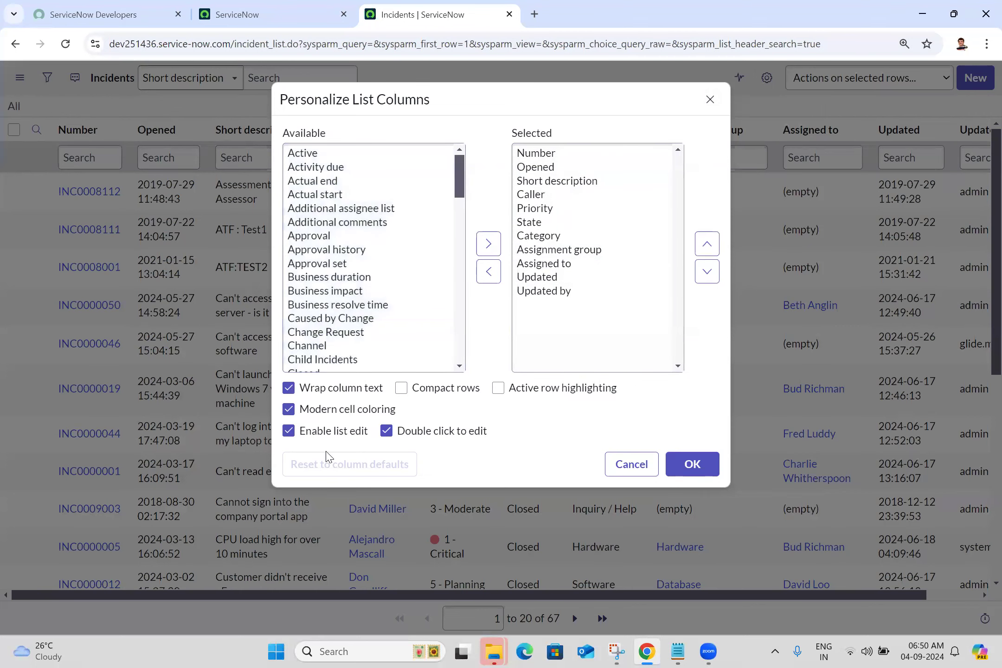
pyautogui.click(710, 99)
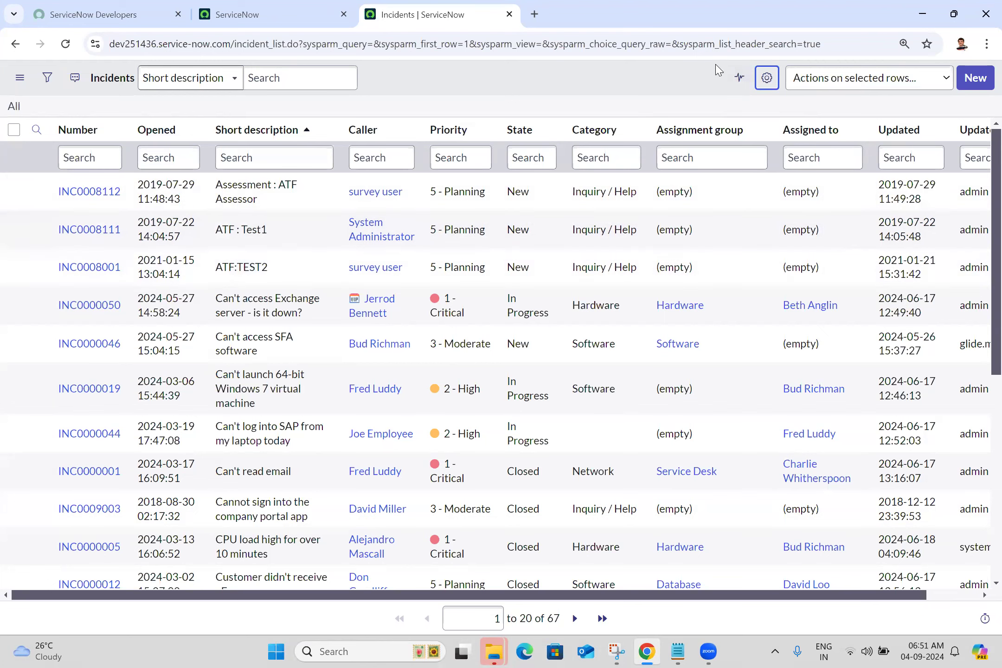
pyautogui.click(740, 85)
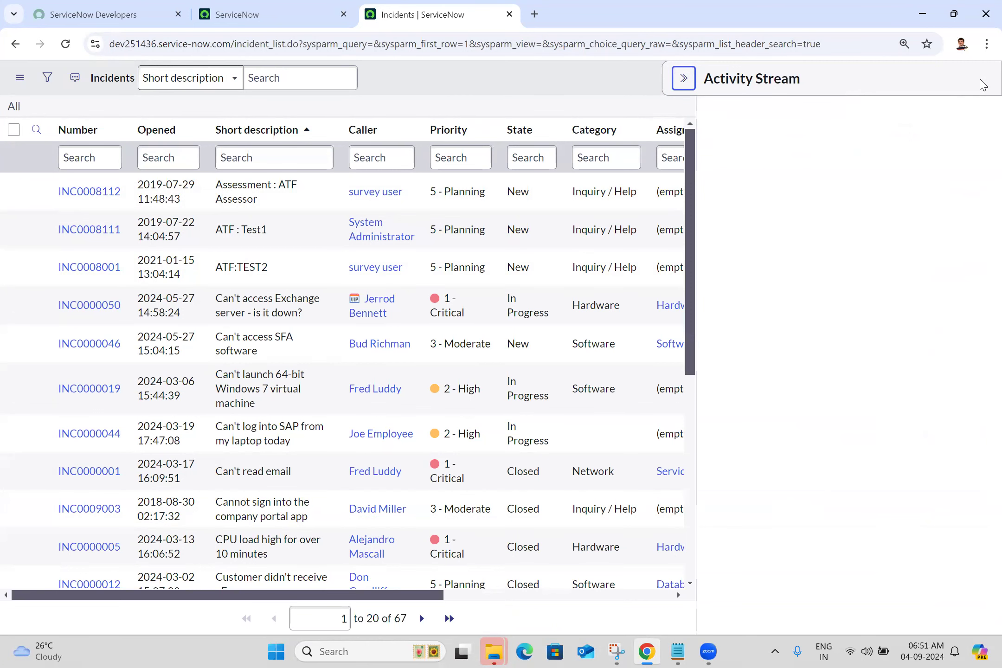
pyautogui.click(678, 83)
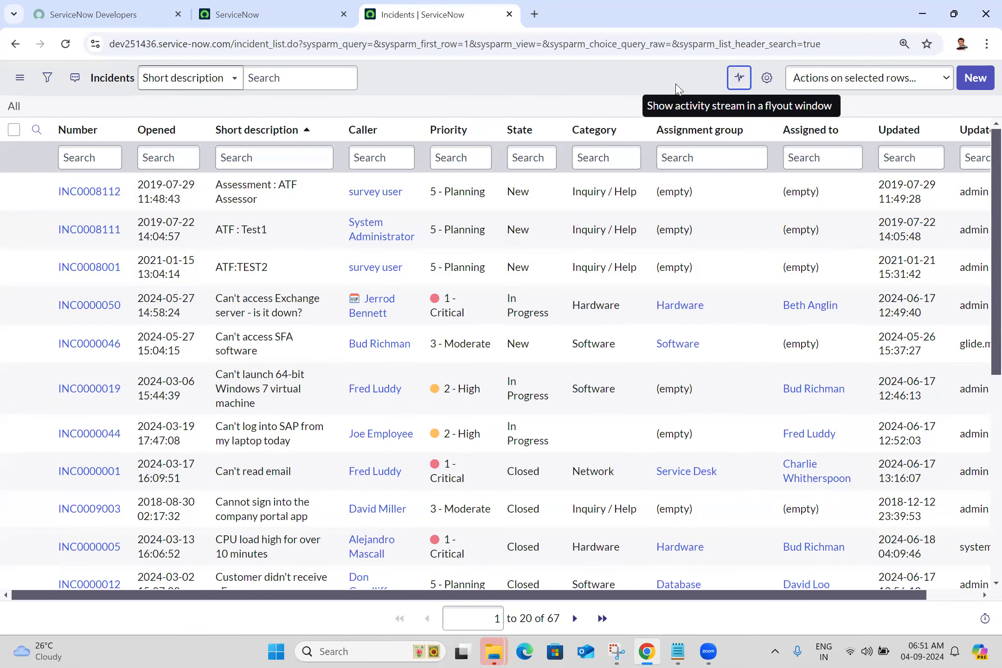
# - Examine the choices under "Actions on selected rows" for the incidents list, and close them again
pyautogui.click(907, 79)
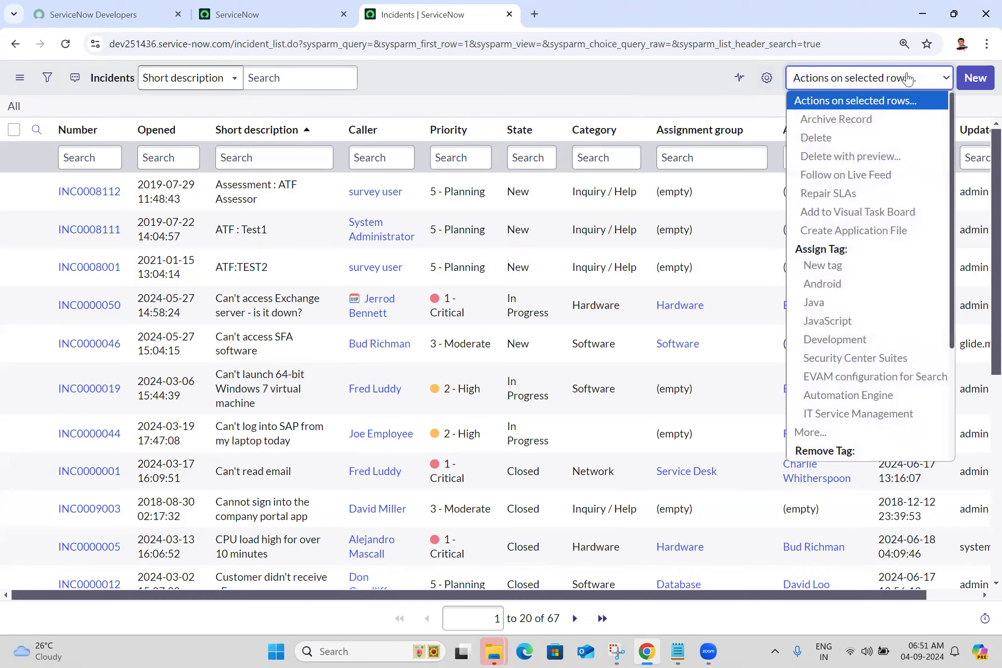
pyautogui.click(908, 79)
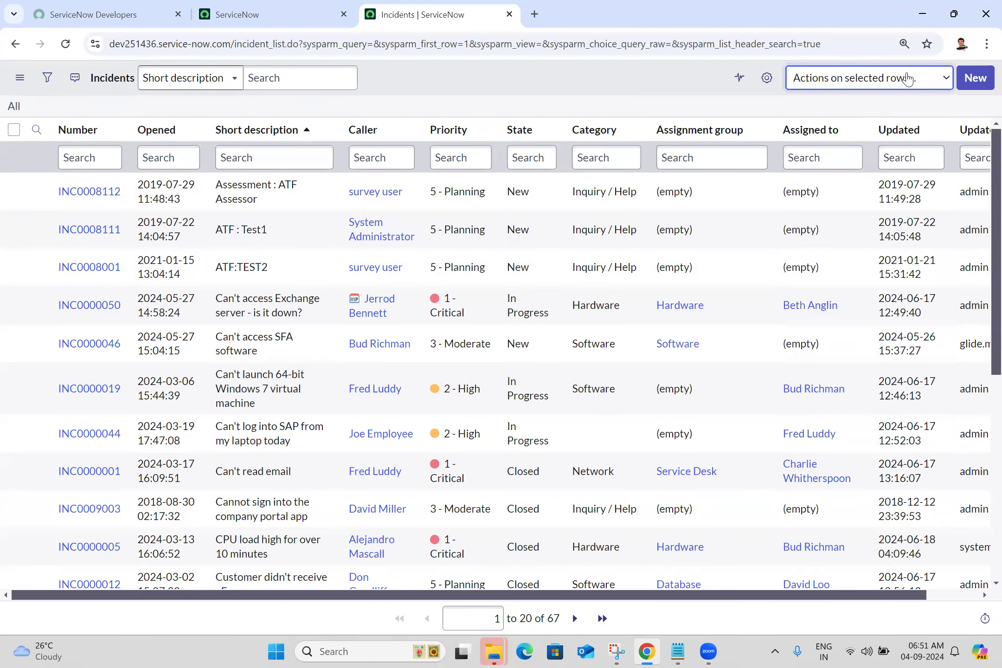
pyautogui.click(908, 79)
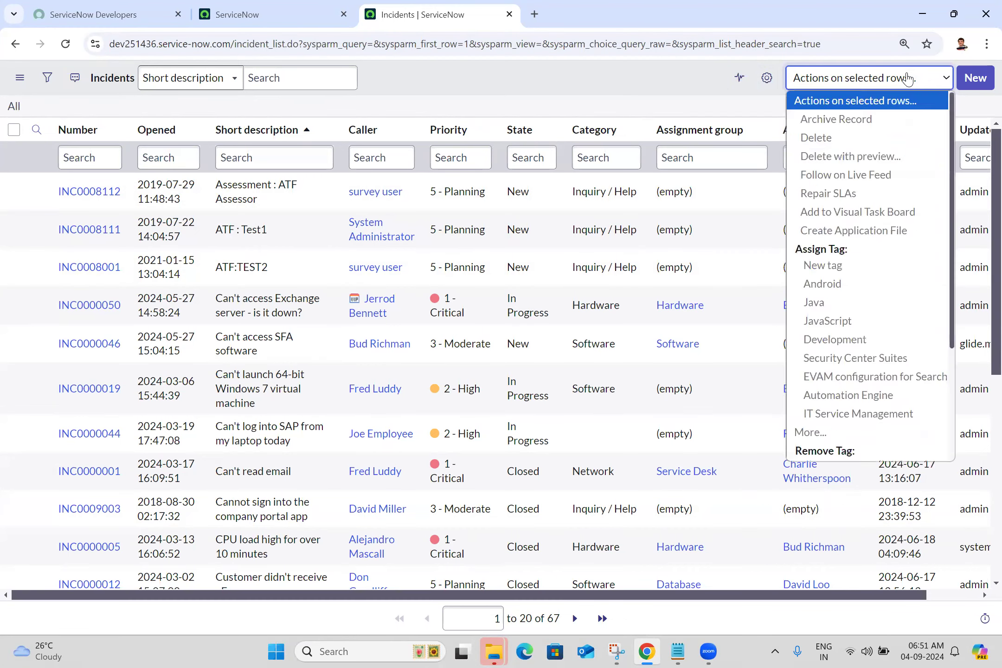
pyautogui.click(908, 79)
pyautogui.click(908, 79)
pyautogui.click(907, 79)
pyautogui.click(908, 79)
pyautogui.click(908, 79)
pyautogui.click(907, 79)
pyautogui.click(907, 79)
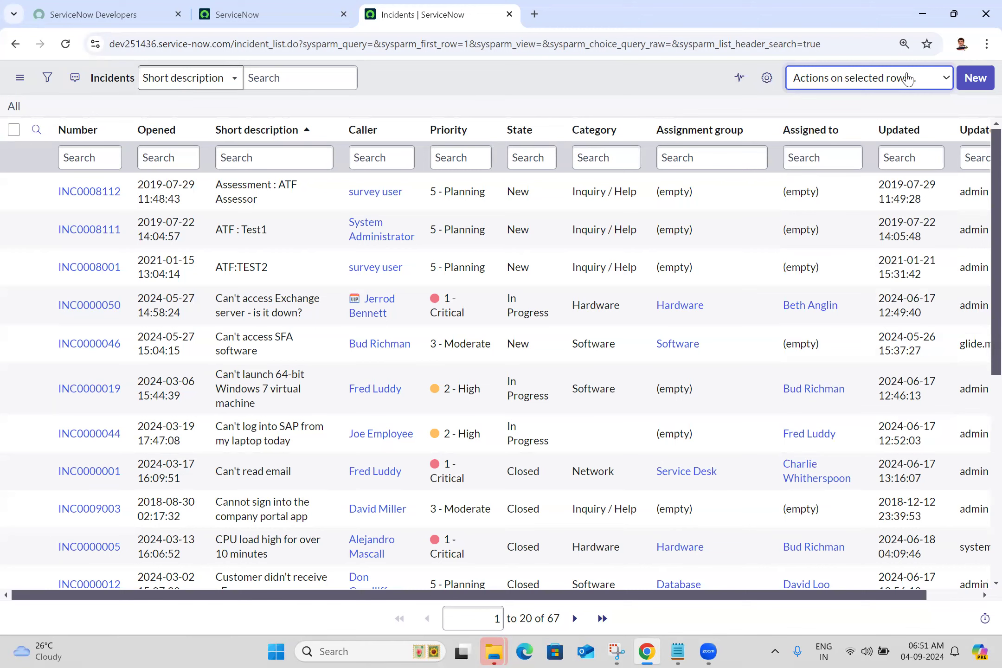
pyautogui.click(908, 78)
pyautogui.click(908, 79)
pyautogui.click(907, 79)
pyautogui.click(908, 79)
pyautogui.click(566, 97)
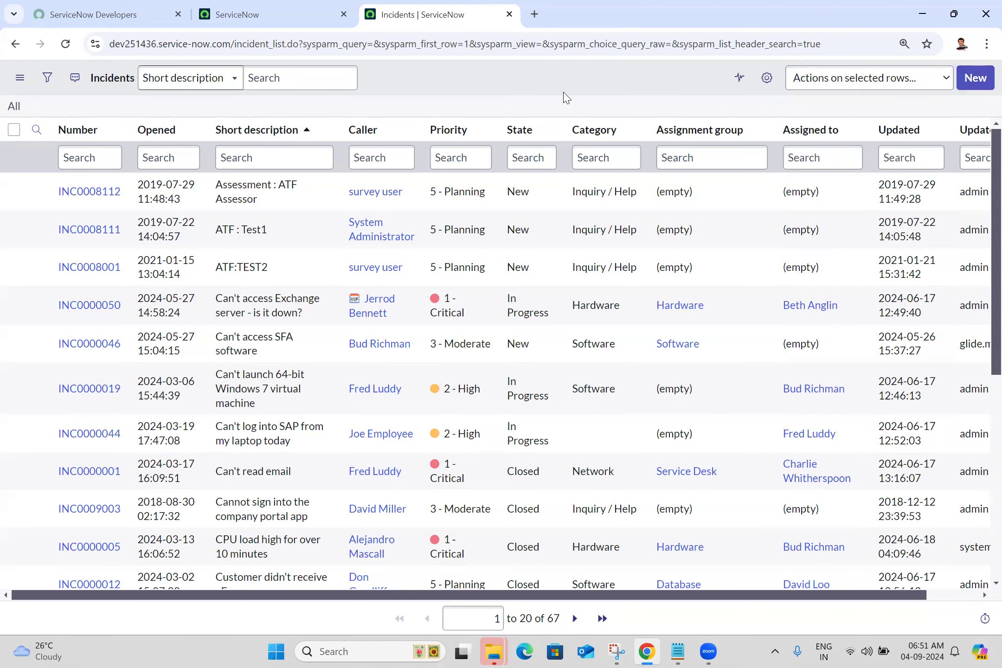
# - Capture a new snip of the incidents list's header and breadcrumb strip with Snipping Tool, and minimize the snip window
pyautogui.click(615, 650)
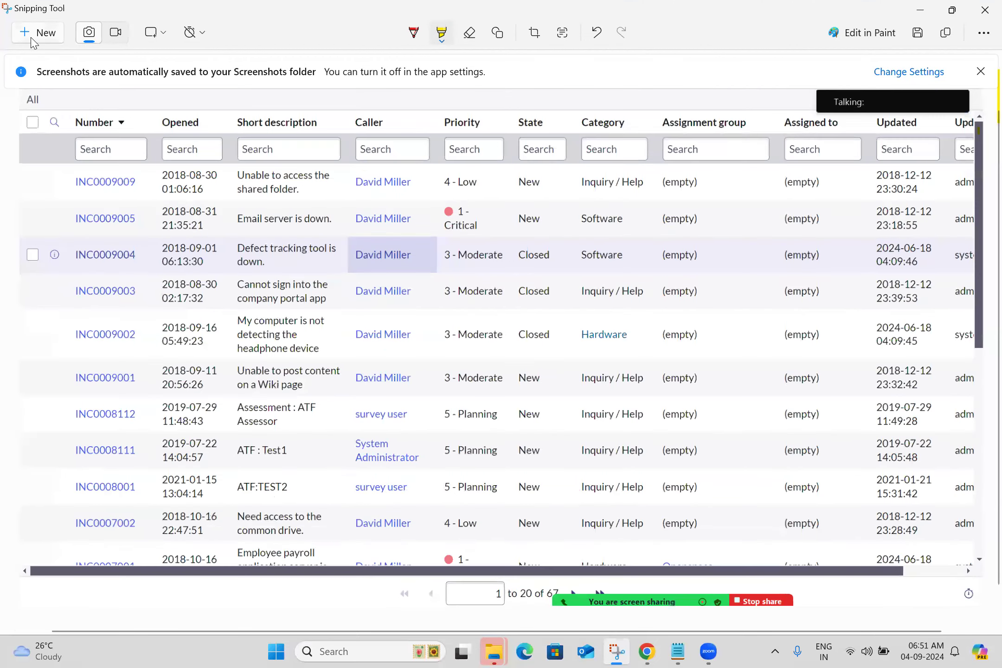
pyautogui.click(35, 39)
pyautogui.moveTo(1, 58); pyautogui.dragTo(981, 118)
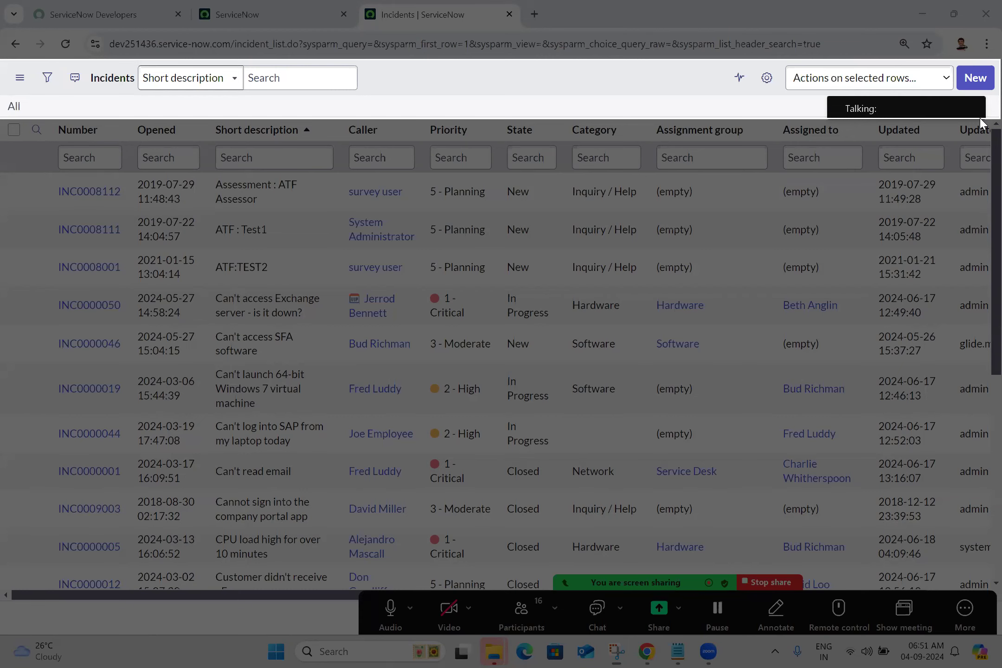
pyautogui.moveTo(981, 123); pyautogui.dragTo(981, 122)
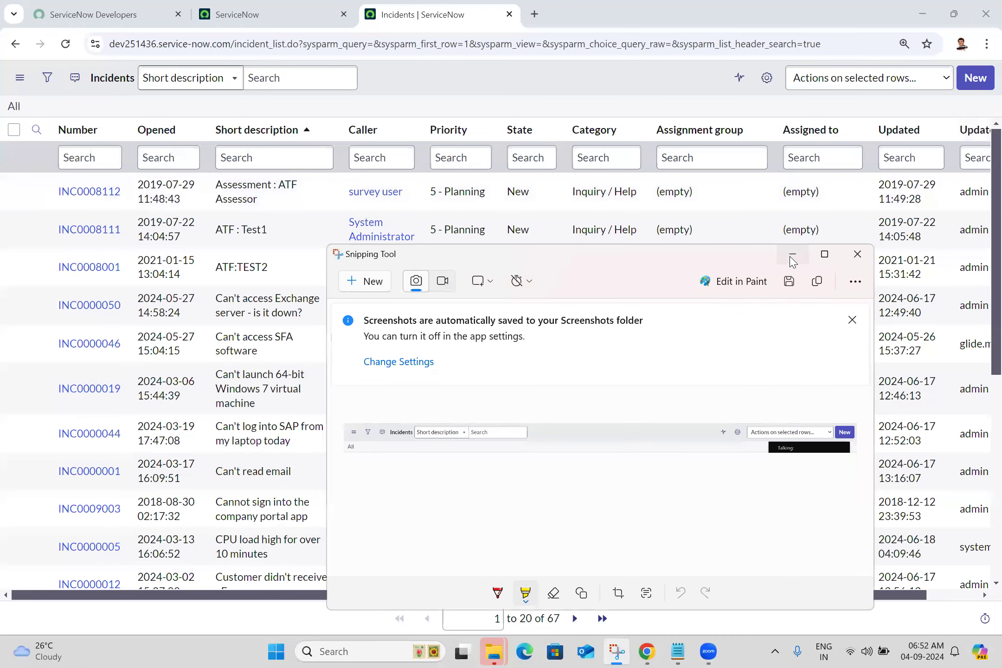
pyautogui.click(792, 258)
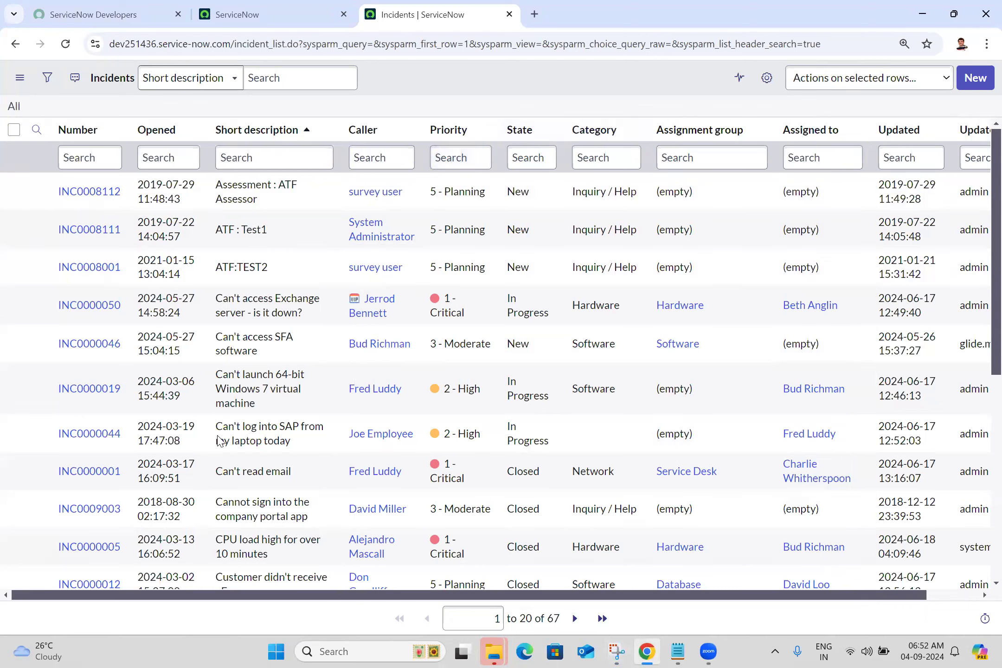
# - Switch to Notepad and add the line "List Header" to Batch 25.txt
pyautogui.hotkey('alt', 'Tab')
pyautogui.write('List Header')
pyautogui.press('Return')
pyautogui.press('Return')
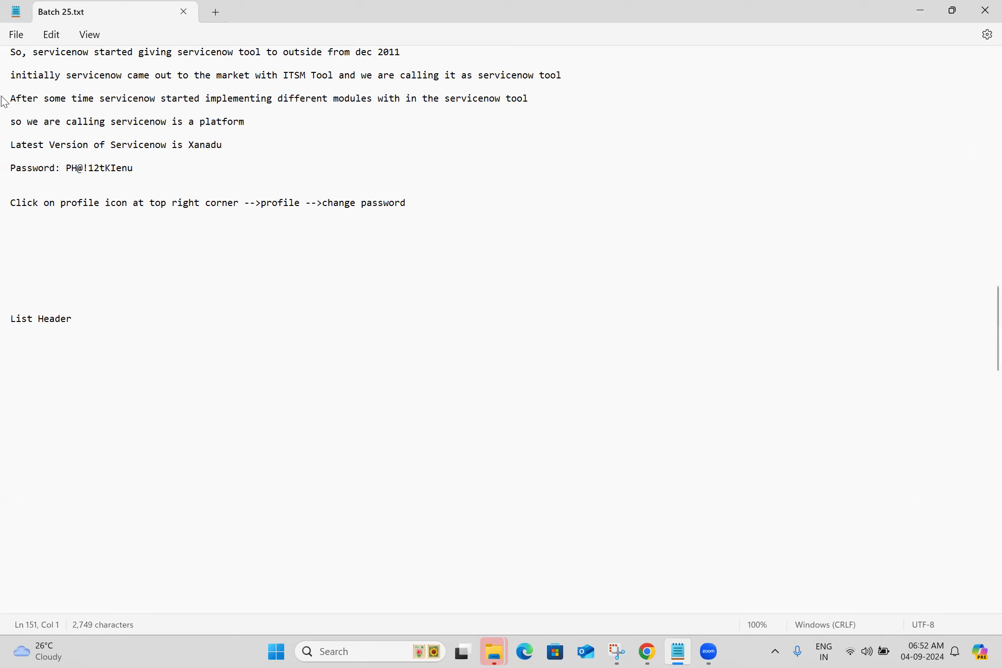
# - Return to the incidents list in Chrome and show only the records matching priority 5 - Planning
pyautogui.hotkey('alt', 'Tab')
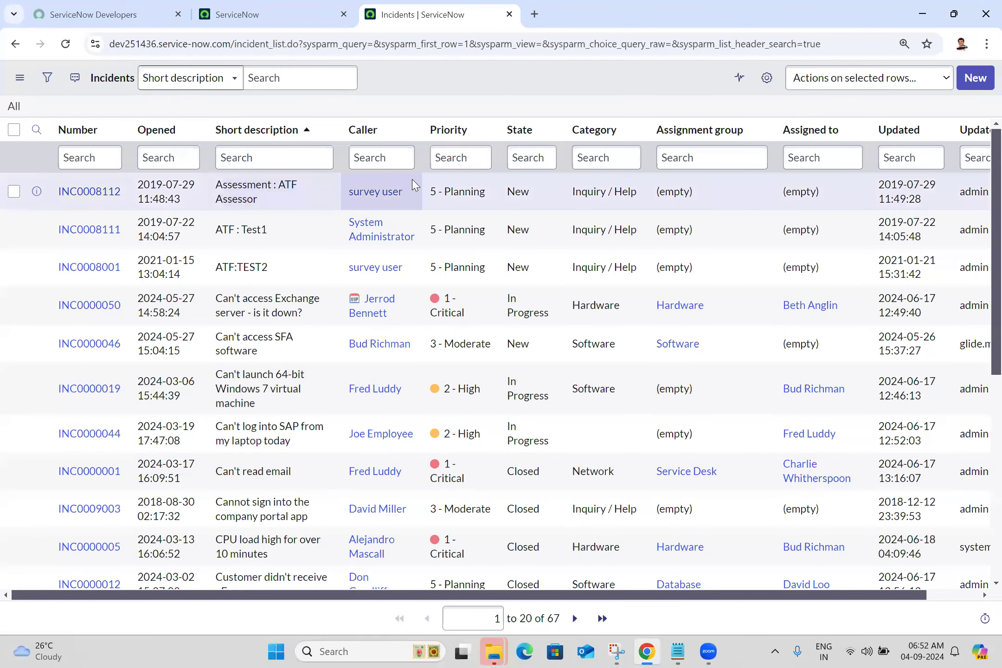
pyautogui.rightClick(468, 191)
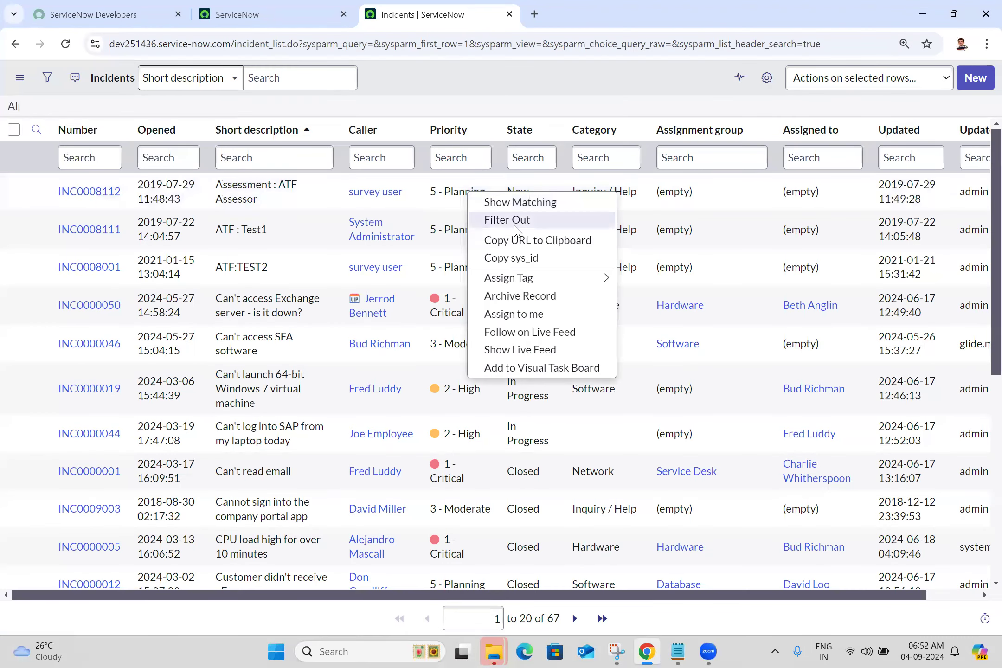
pyautogui.click(520, 202)
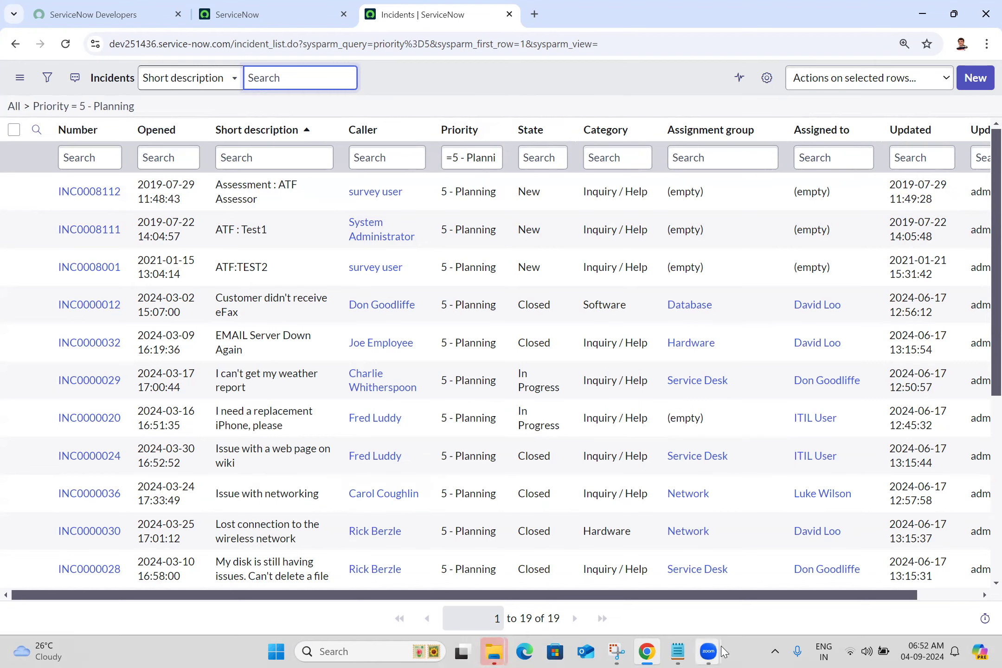
# - Switch to Notepad and add the line "Bredcrum bar" below "List Header"
pyautogui.click(678, 651)
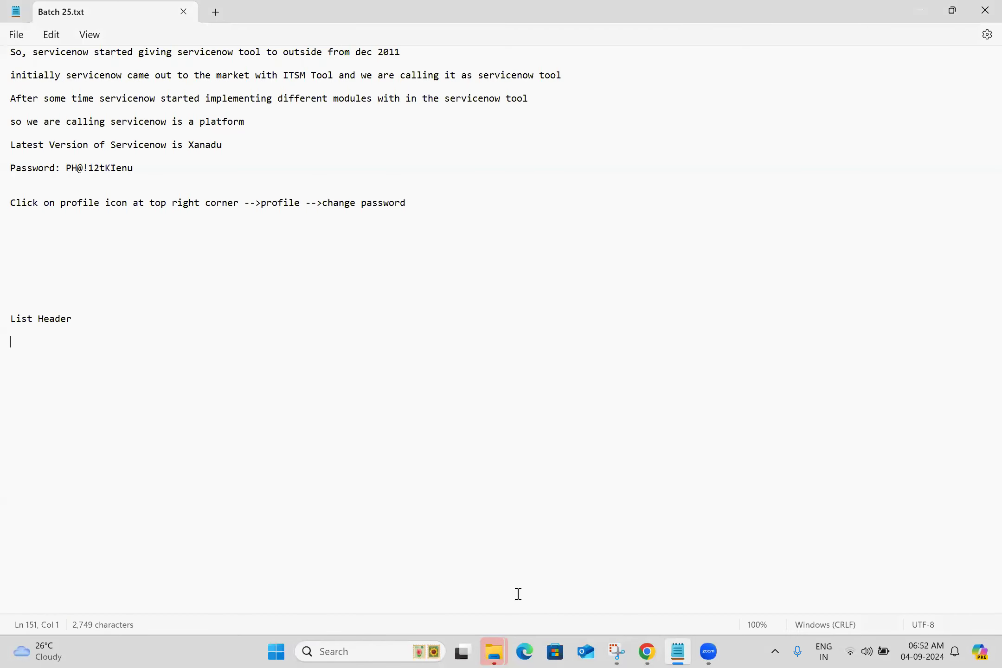
pyautogui.write('Bredcrum bar')
pyautogui.press('Return')
pyautogui.press('Return')
# - Correct the misspelled word "Bredcrum" to "Breadcrumb" using the spelling suggestions
pyautogui.rightClick(30, 347)
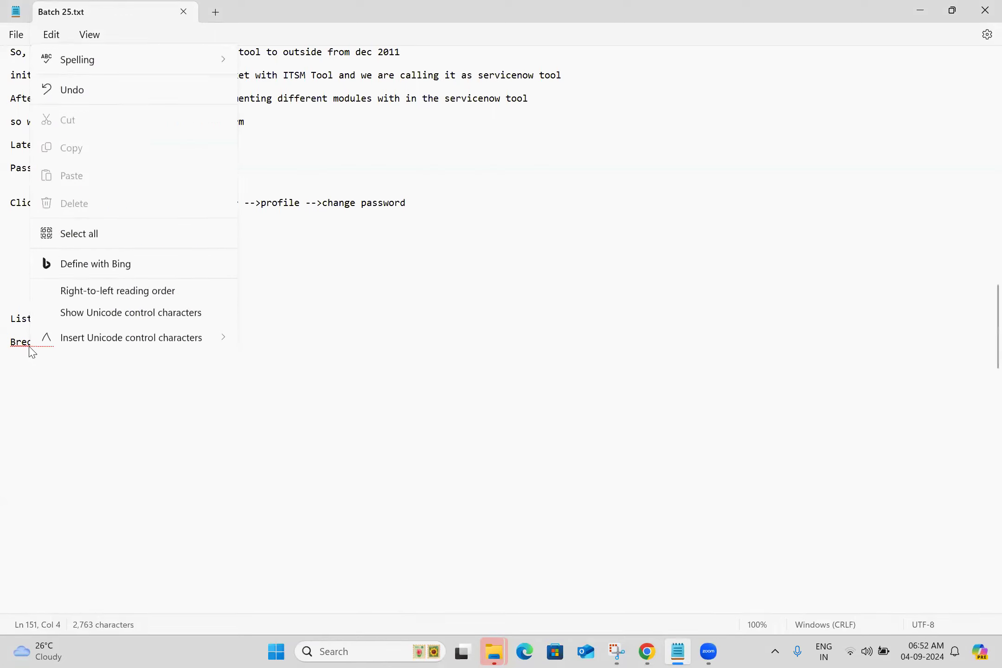
pyautogui.moveTo(122, 28)
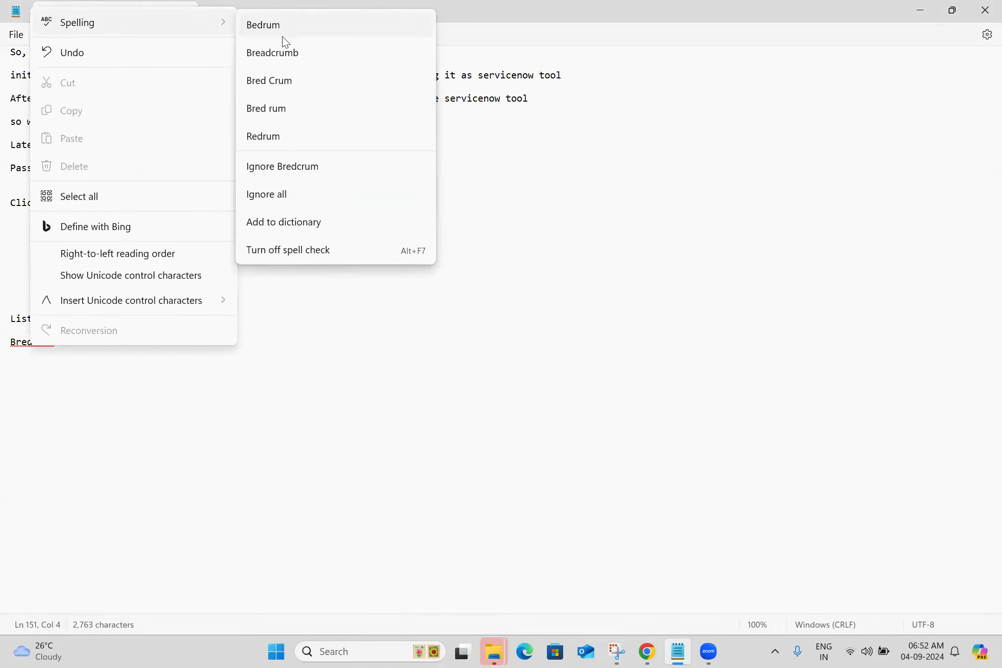
pyautogui.click(292, 55)
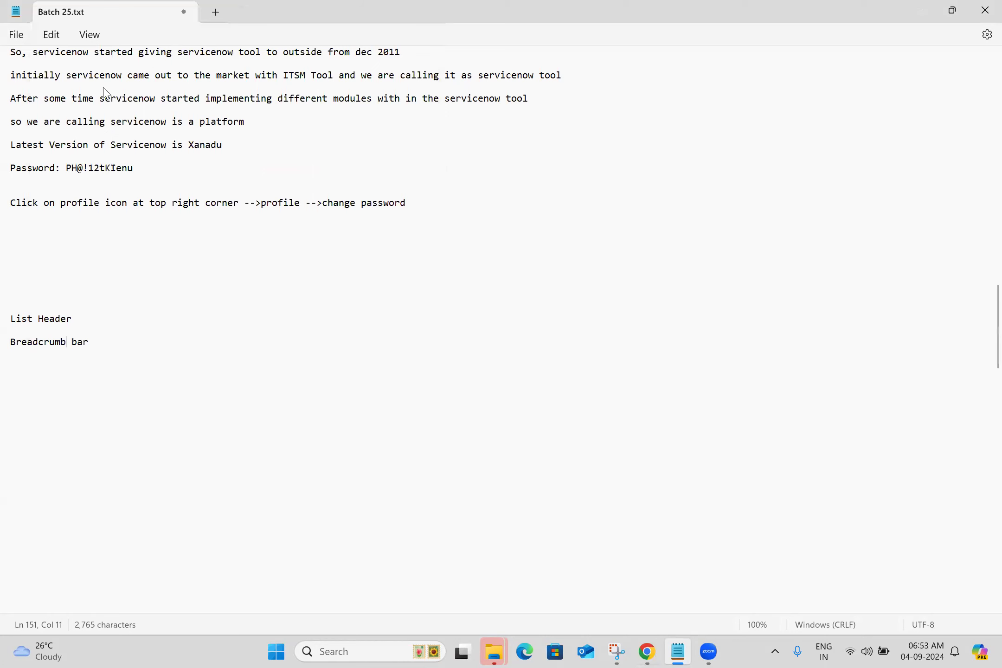
# - Switch to the incidents list in Chrome and show only records matching caller survey user and category Inquiry / Help
pyautogui.hotkey('alt', 'Tab')
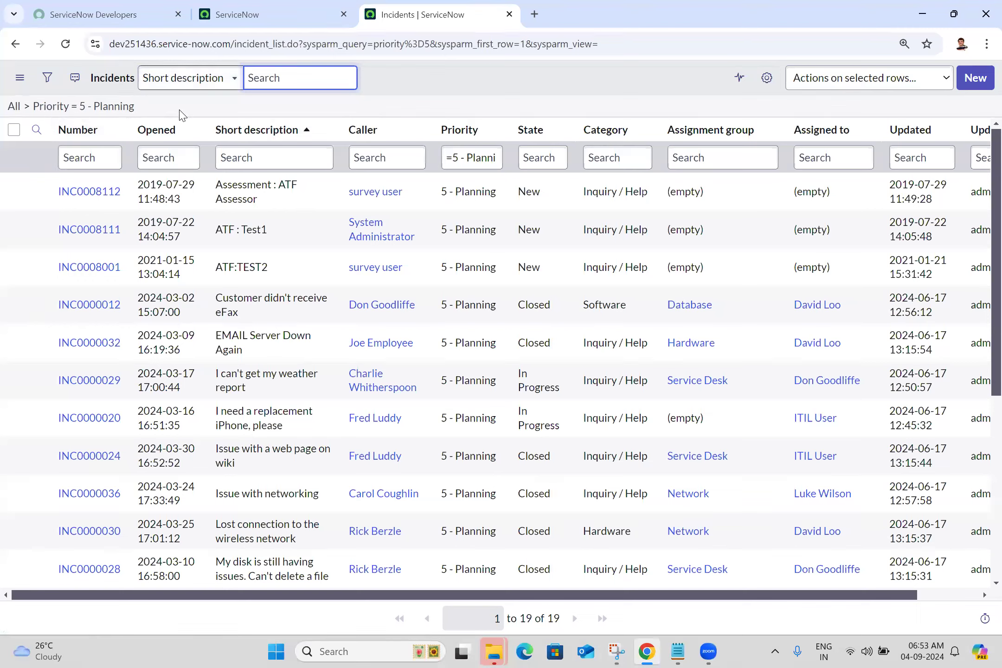
pyautogui.click(2, 99)
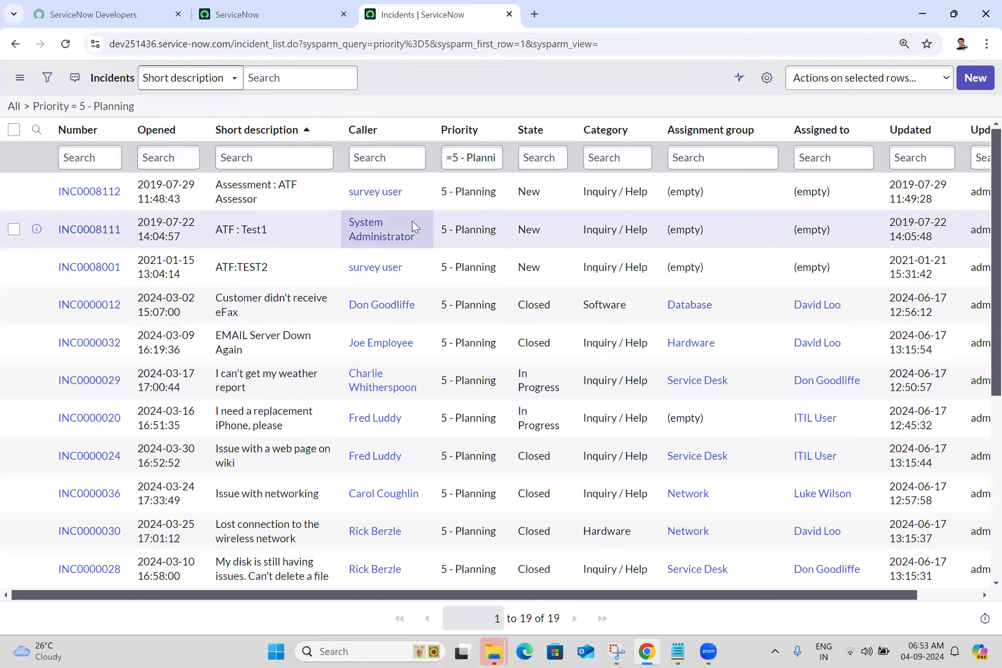
pyautogui.rightClick(419, 194)
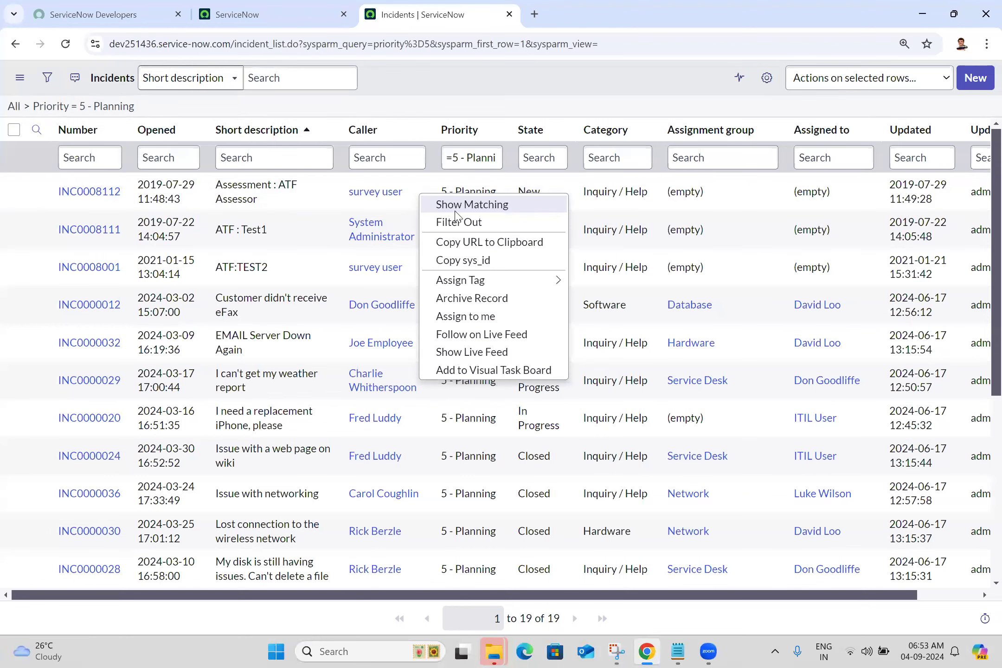
pyautogui.click(472, 204)
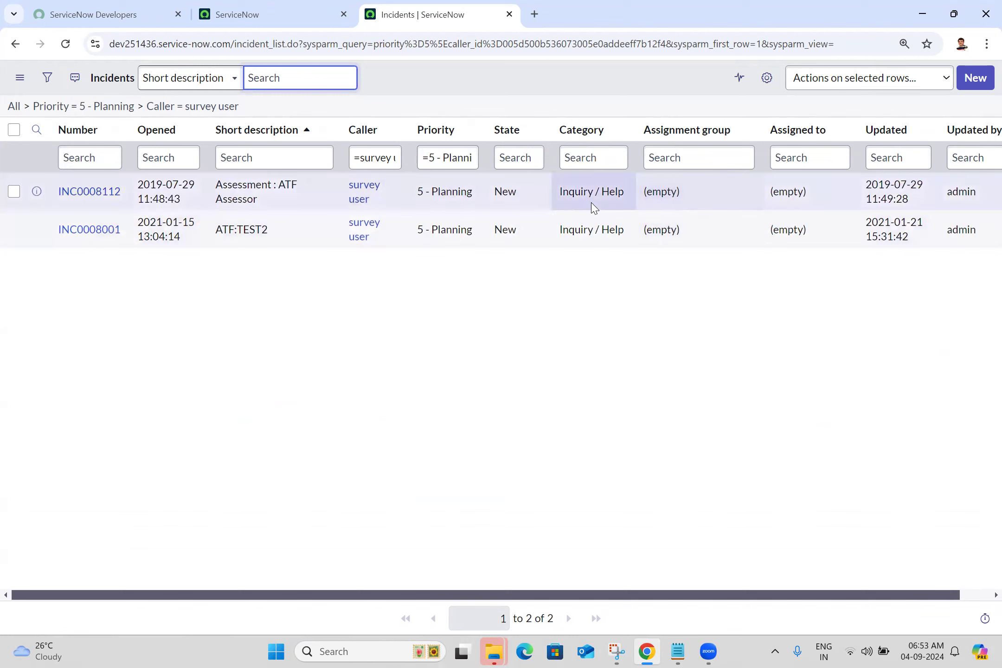
pyautogui.rightClick(568, 200)
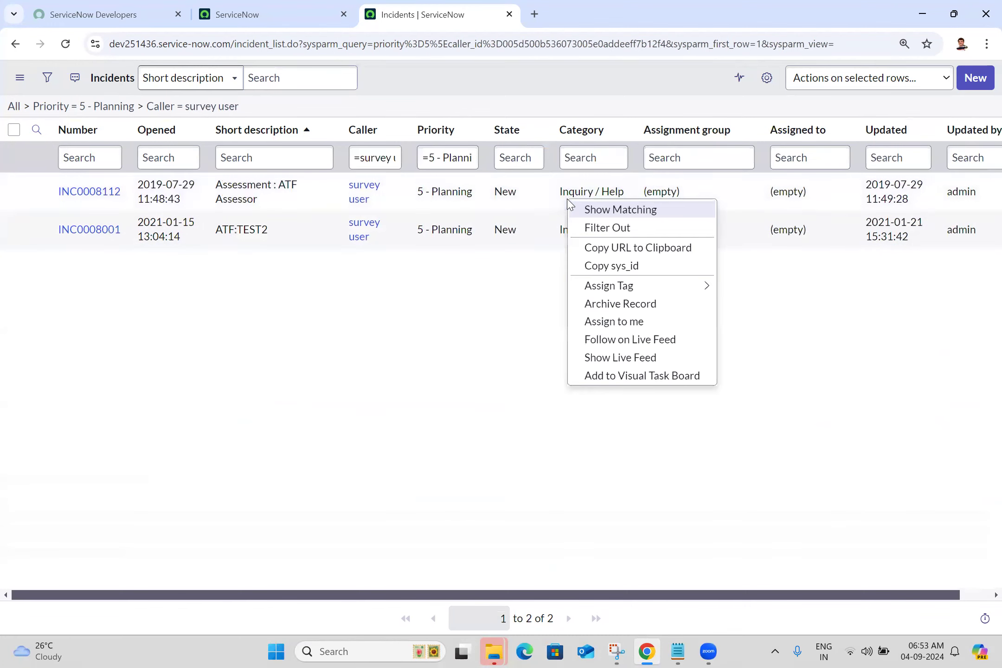
pyautogui.click(612, 211)
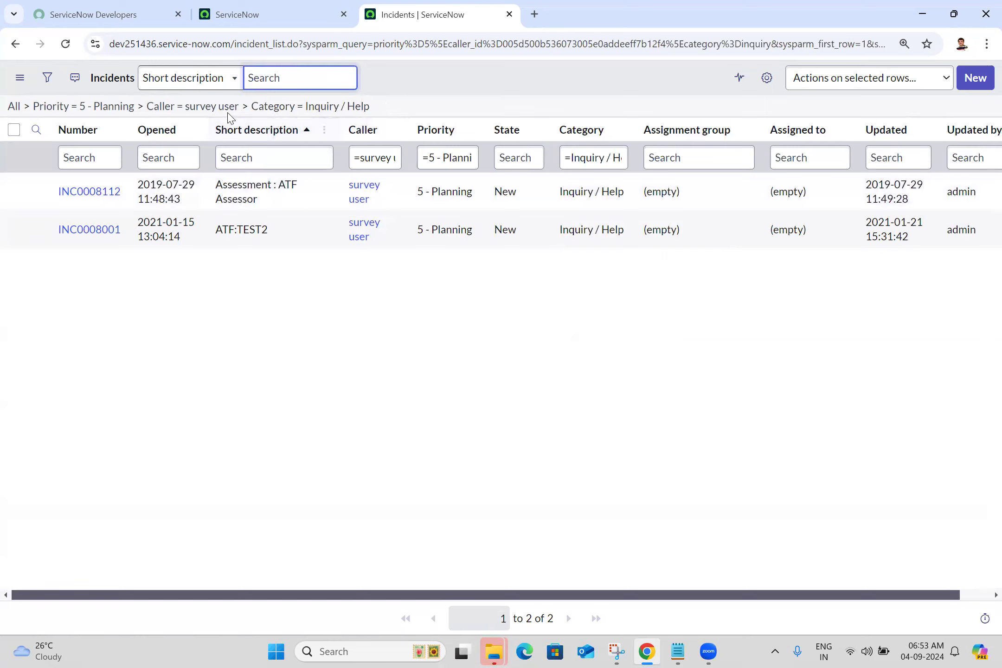
# - Clear all breadcrumb filter conditions and select only incident INC0008111 in the list
pyautogui.click(17, 110)
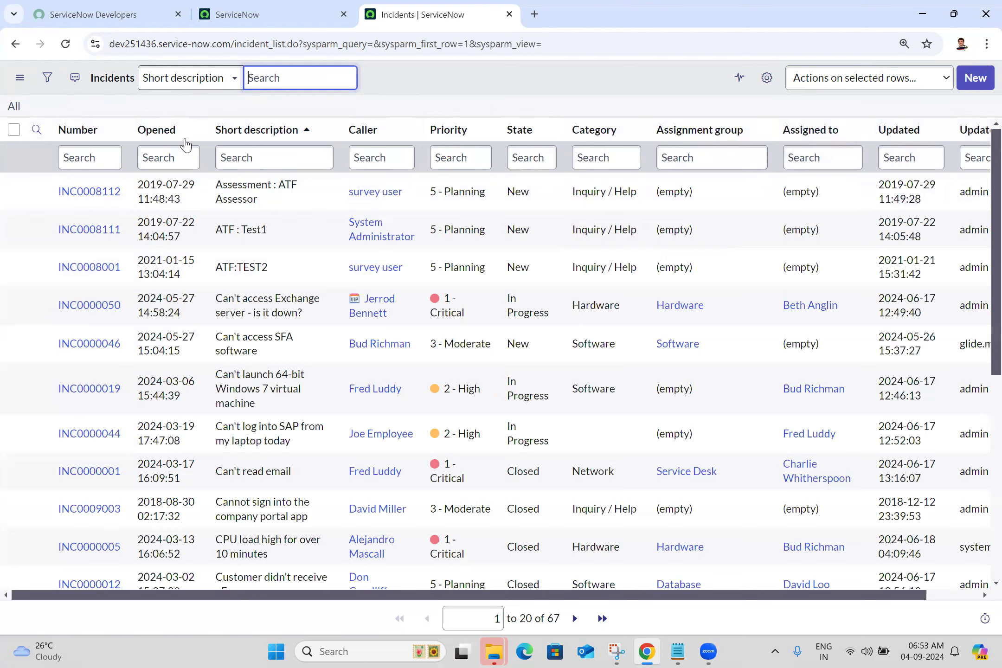
pyautogui.click(167, 157)
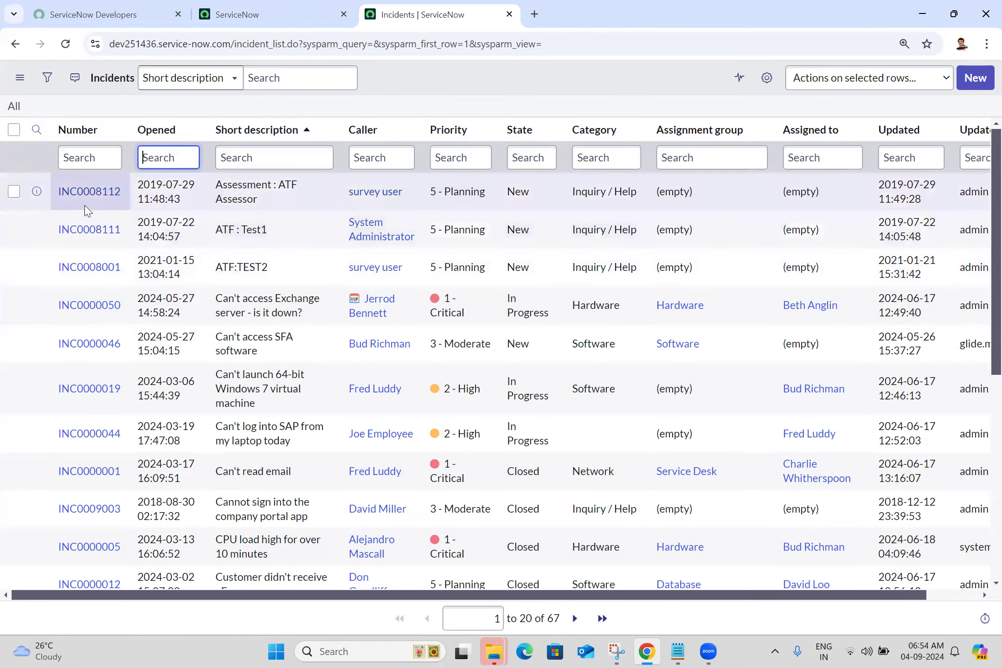
pyautogui.click(15, 196)
pyautogui.click(14, 229)
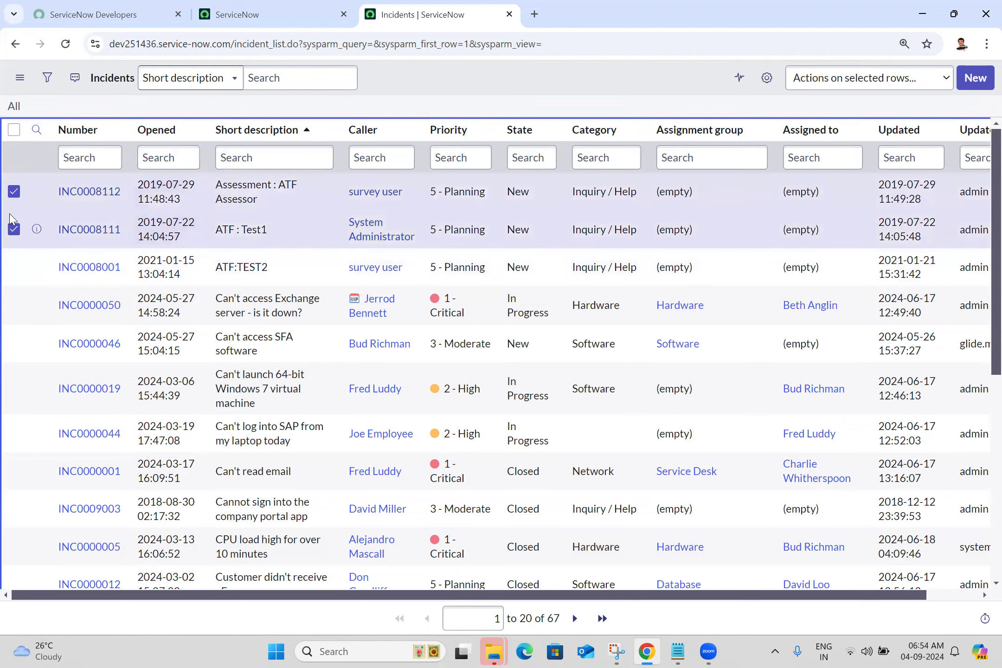
pyautogui.click(14, 192)
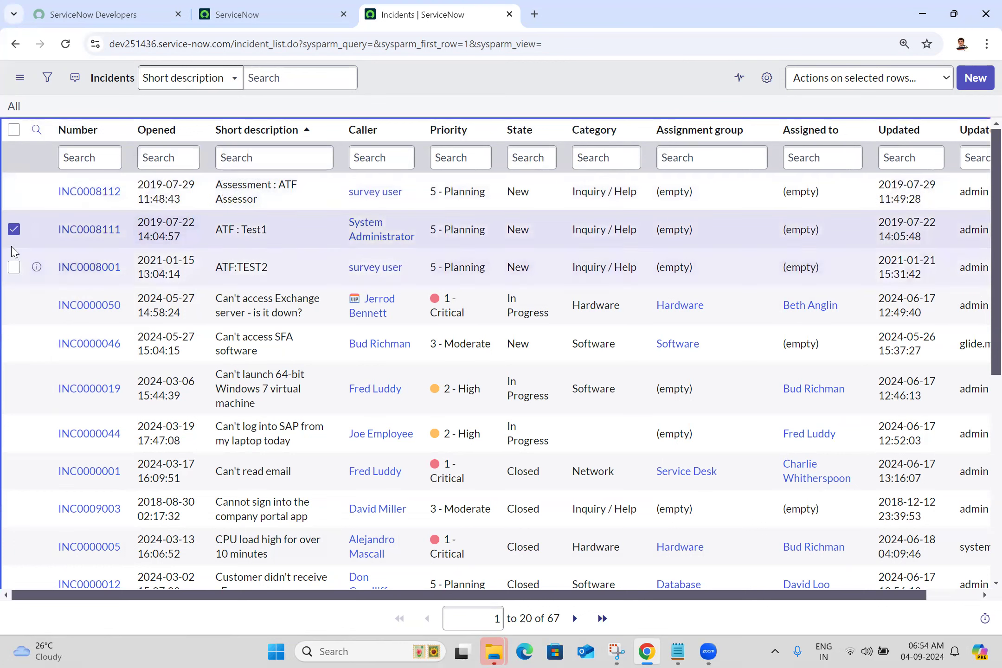
# - Preview the details of incident INC0008112 from the list and close the preview
pyautogui.click(41, 200)
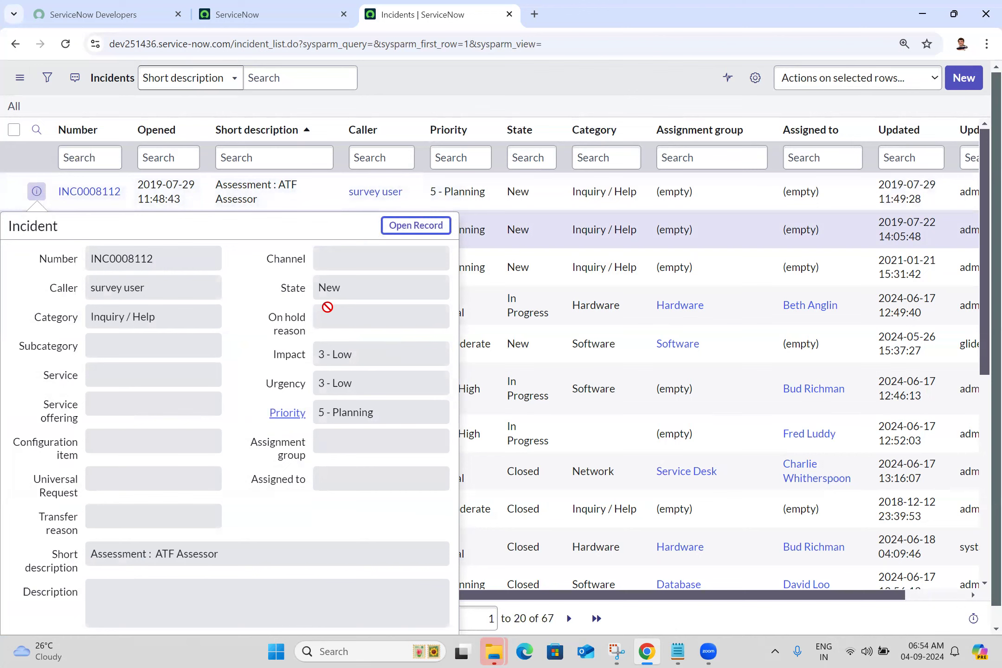
pyautogui.click(560, 94)
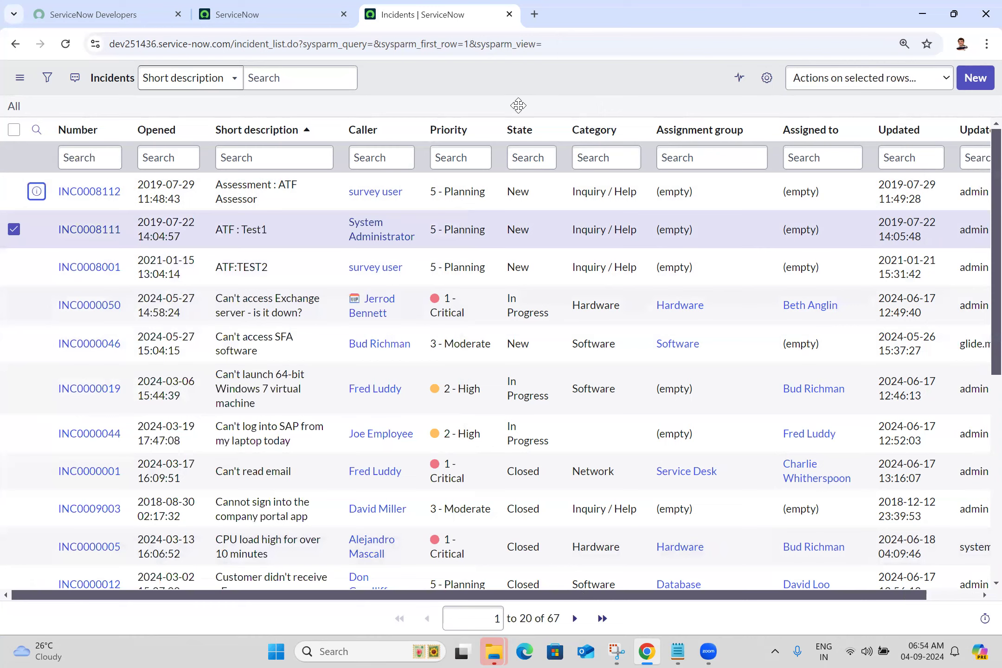
# - Capture a screenshot of the list's pagination controls with Snipping Tool and return to the incidents list in Chrome
pyautogui.click(617, 651)
pyautogui.click(366, 283)
pyautogui.moveTo(260, 600); pyautogui.dragTo(748, 641)
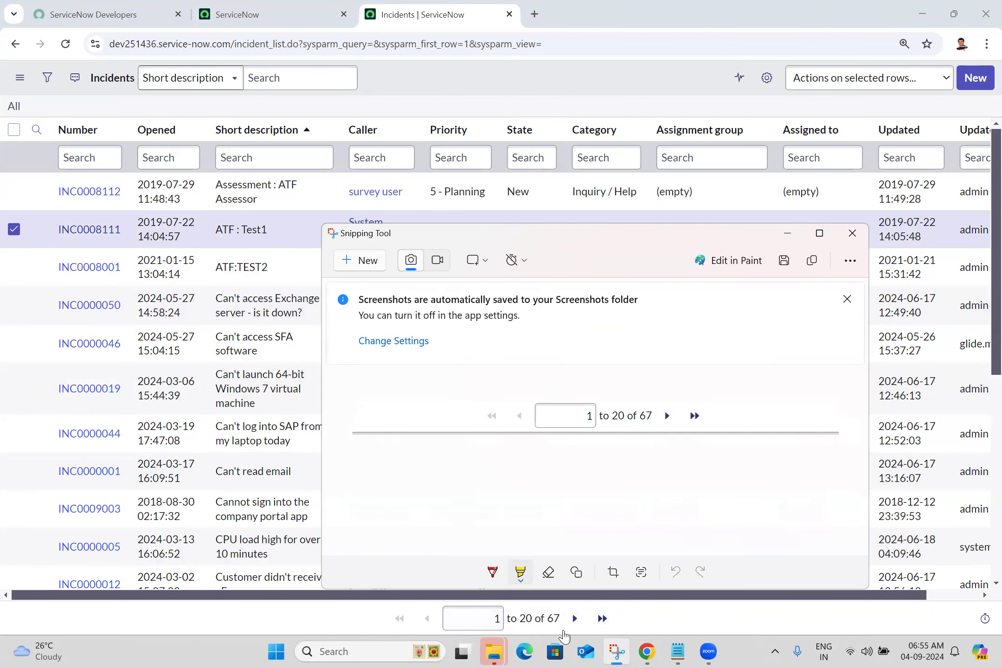
pyautogui.click(663, 631)
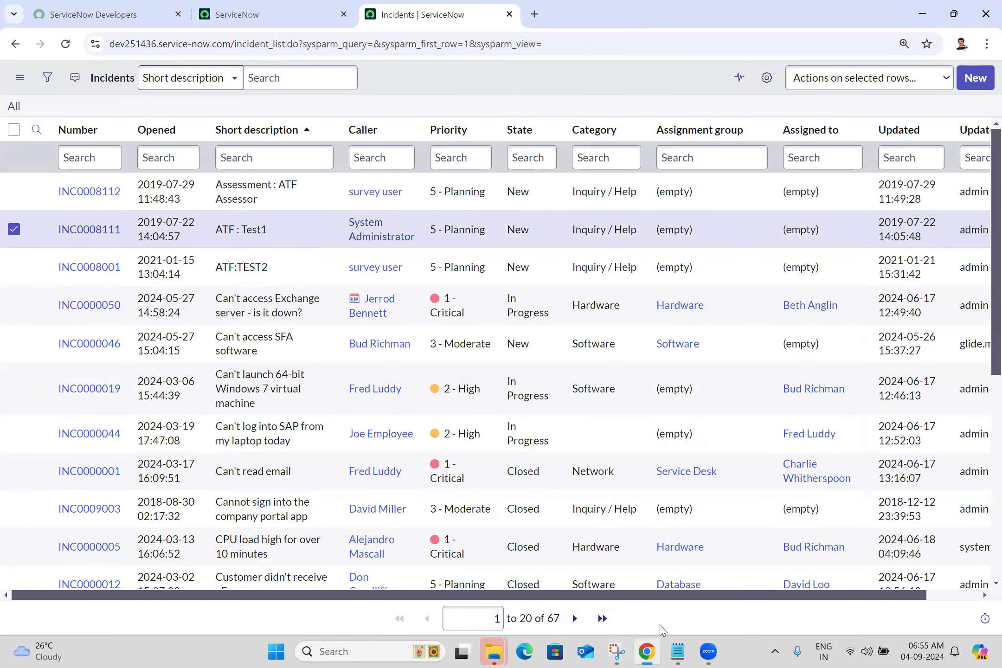
# - Examine the browser response time breakdown for the incidents list and close it
pyautogui.moveTo(985, 622)
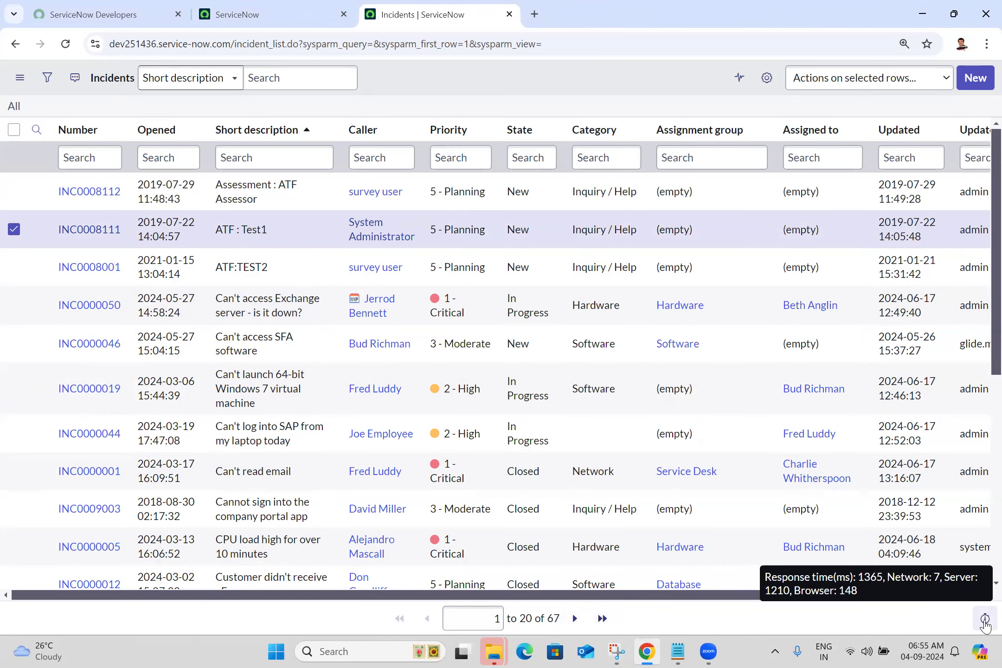
pyautogui.click(985, 620)
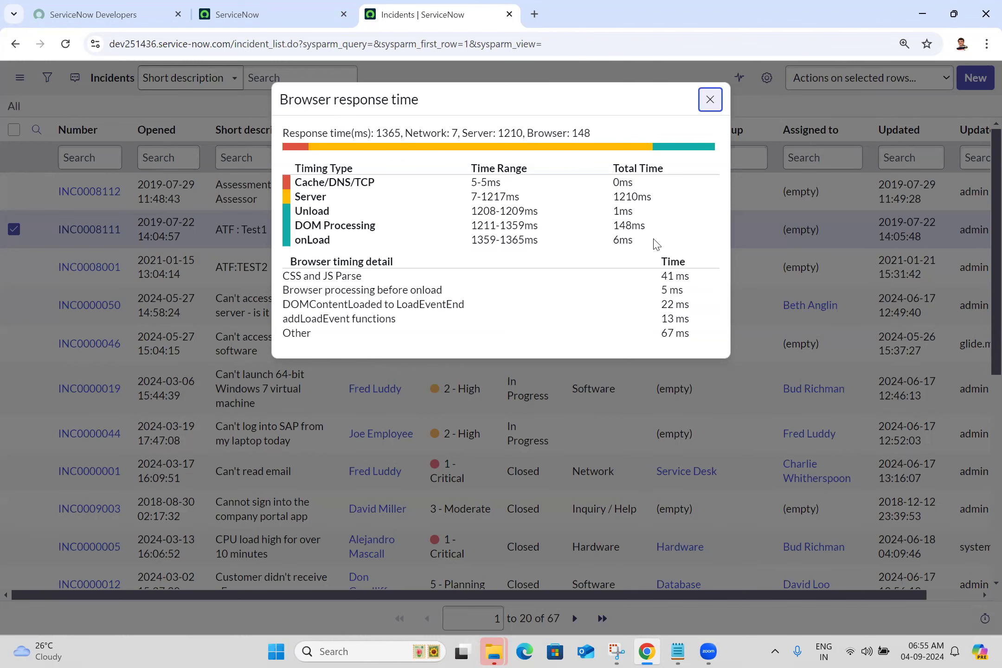
pyautogui.press('Escape')
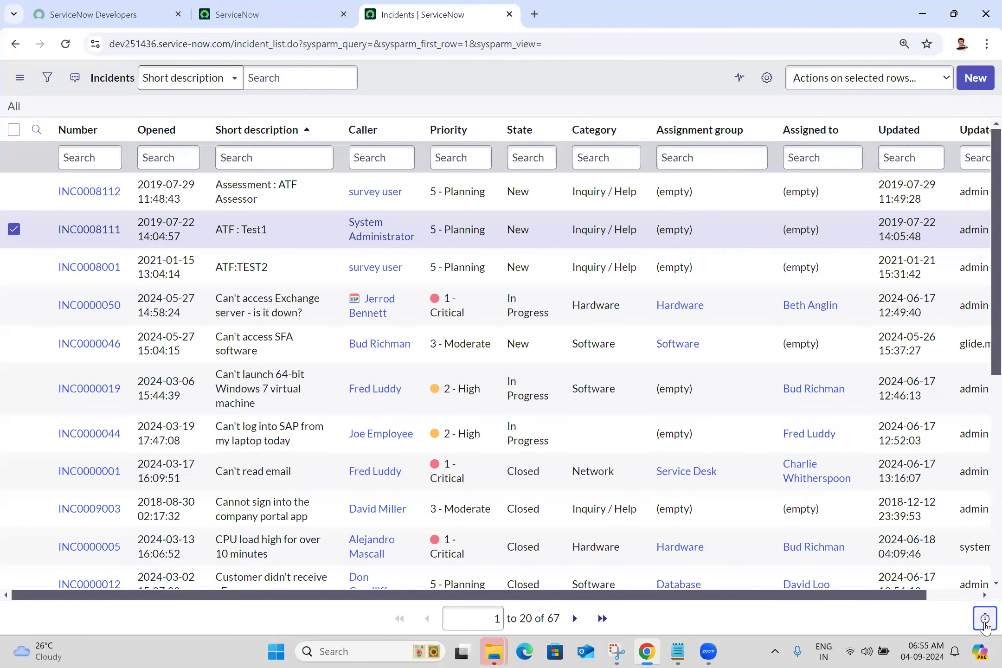
pyautogui.moveTo(984, 620)
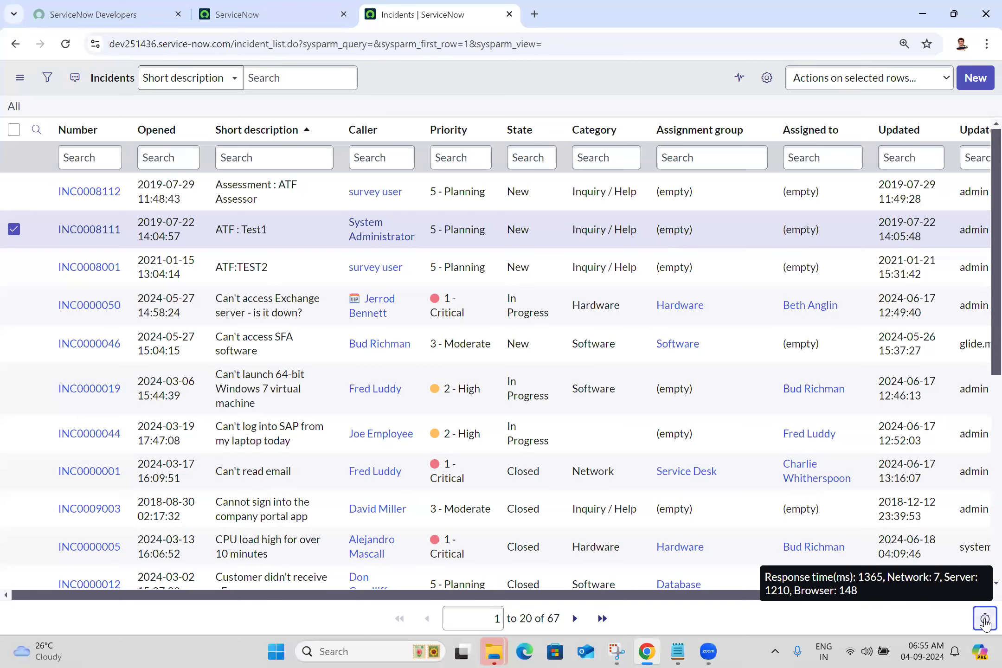
pyautogui.click(985, 621)
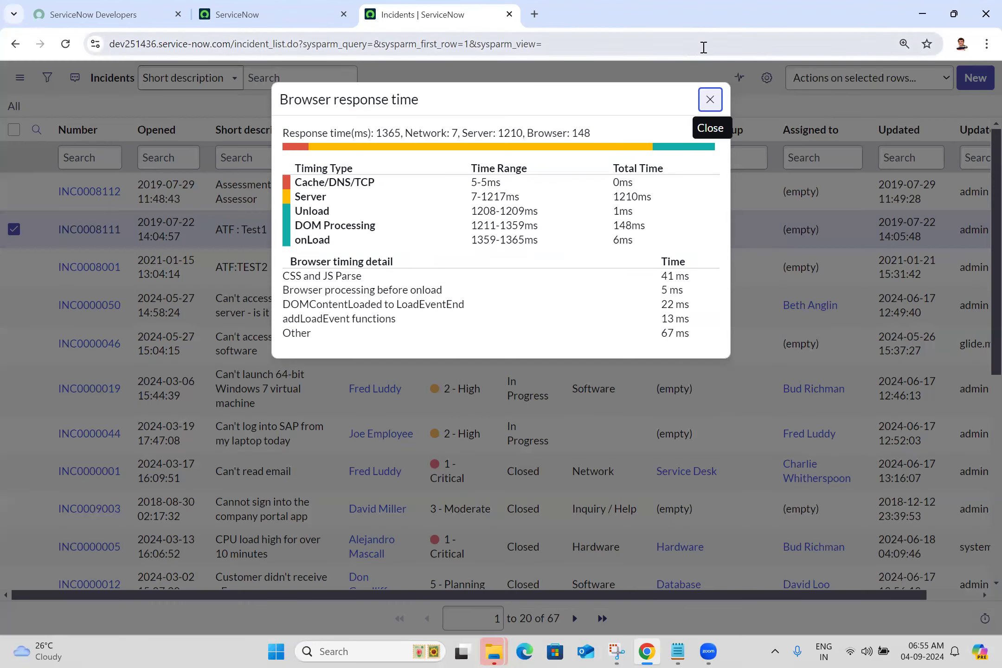
pyautogui.press('Escape')
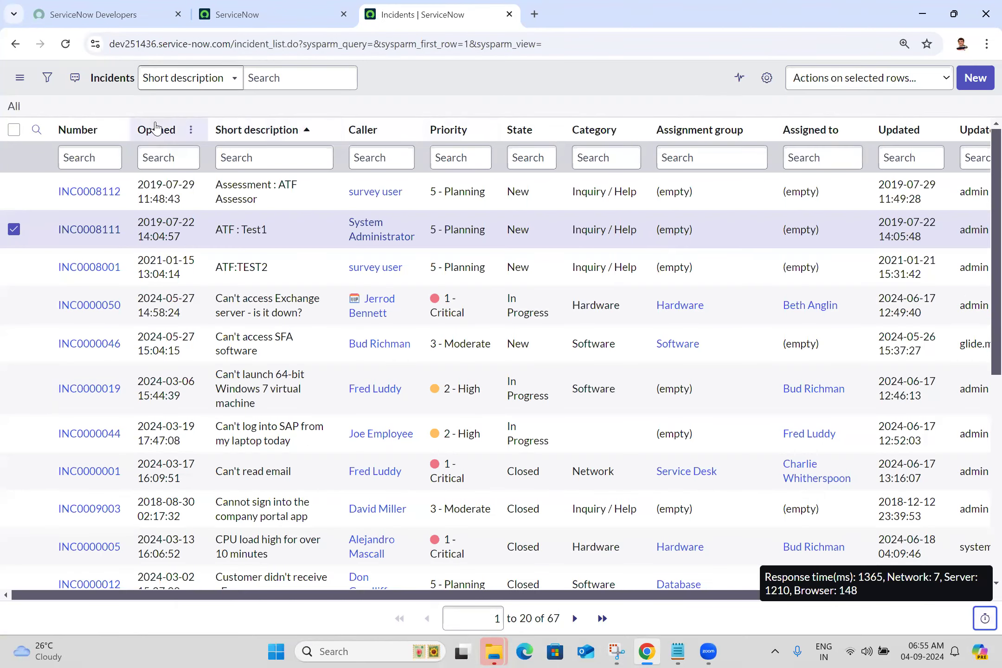
# - Sort the incidents list by Number and examine the Configure options of the Opened and Number column headers
pyautogui.rightClick(160, 129)
pyautogui.moveTo(292, 302)
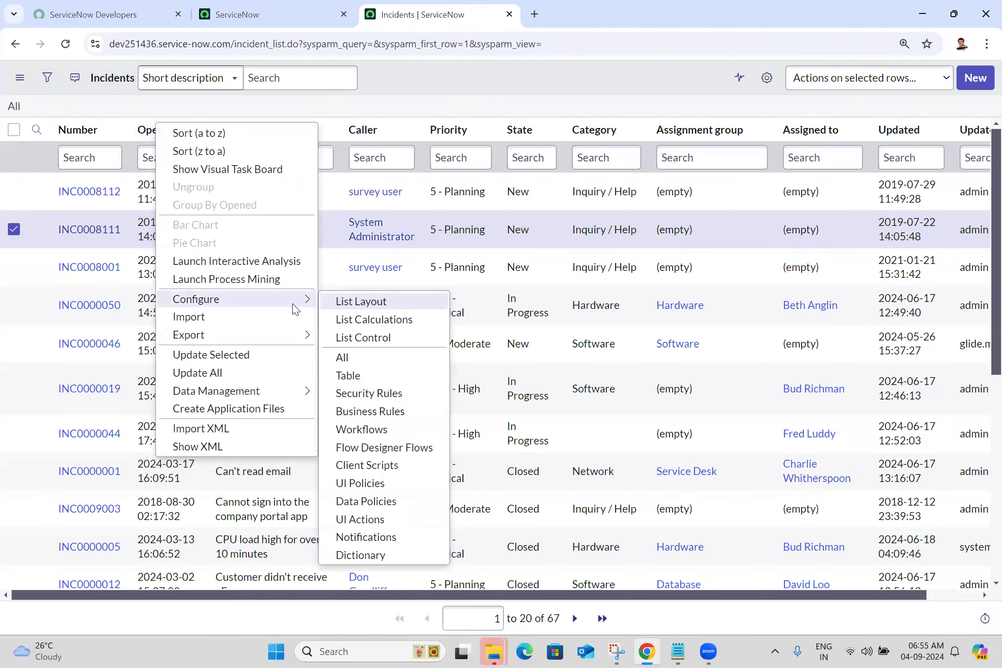
pyautogui.click(79, 130)
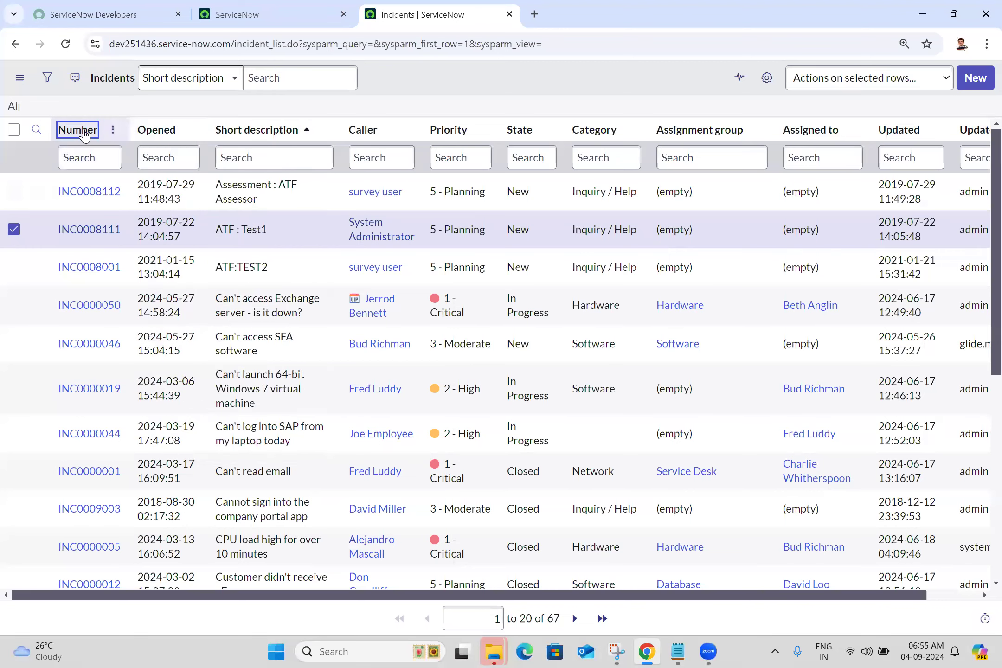
pyautogui.rightClick(84, 132)
pyautogui.moveTo(185, 313)
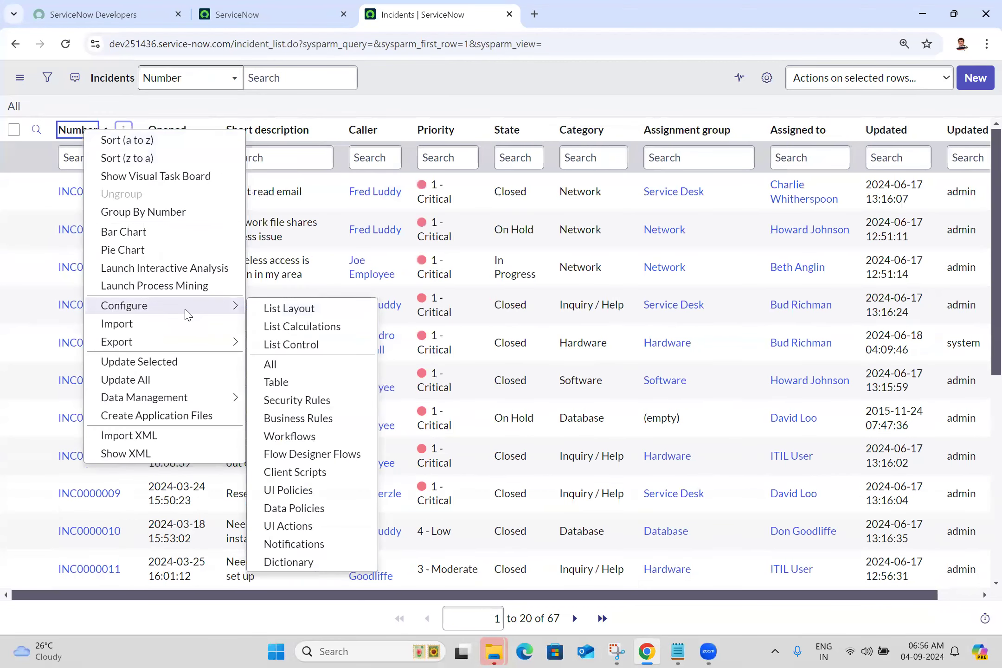
# - Compare the list's Filters options, the record context options and the Opened column's Configure options
pyautogui.click(19, 82)
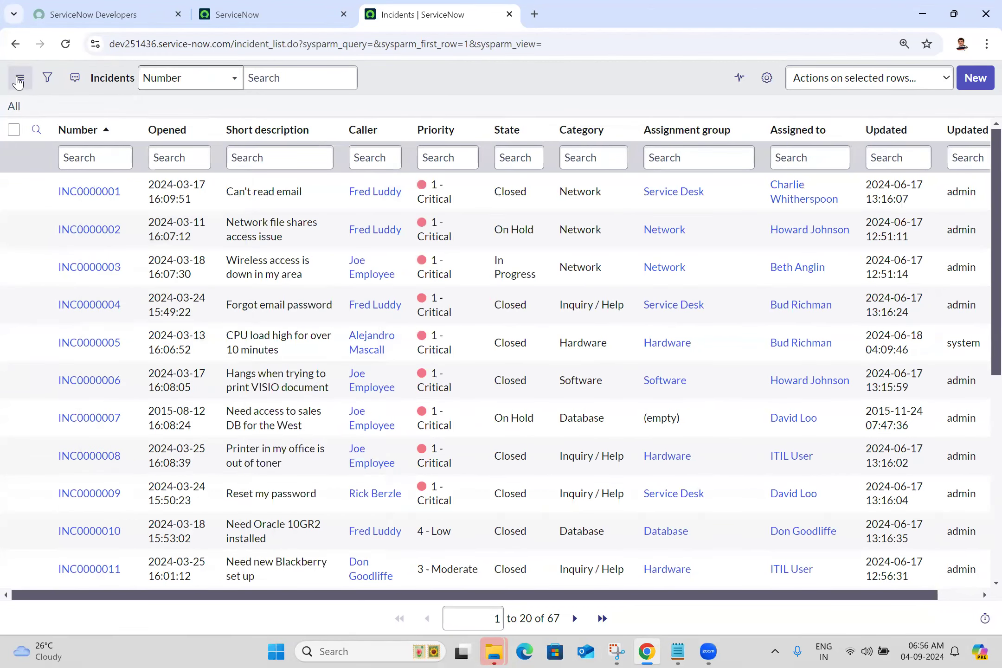
pyautogui.click(18, 82)
pyautogui.moveTo(69, 105)
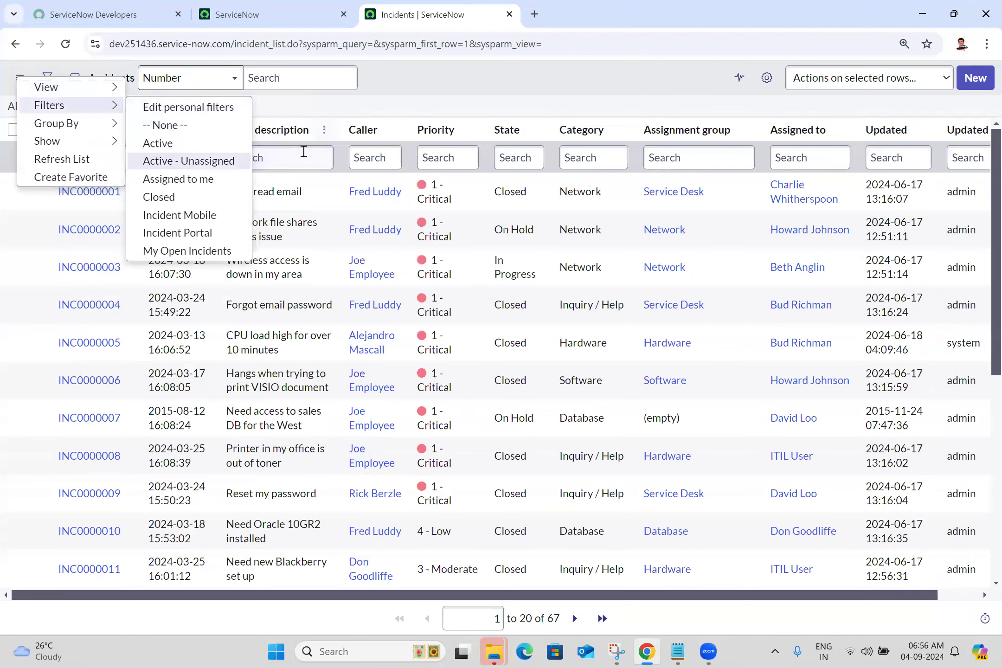
pyautogui.rightClick(297, 204)
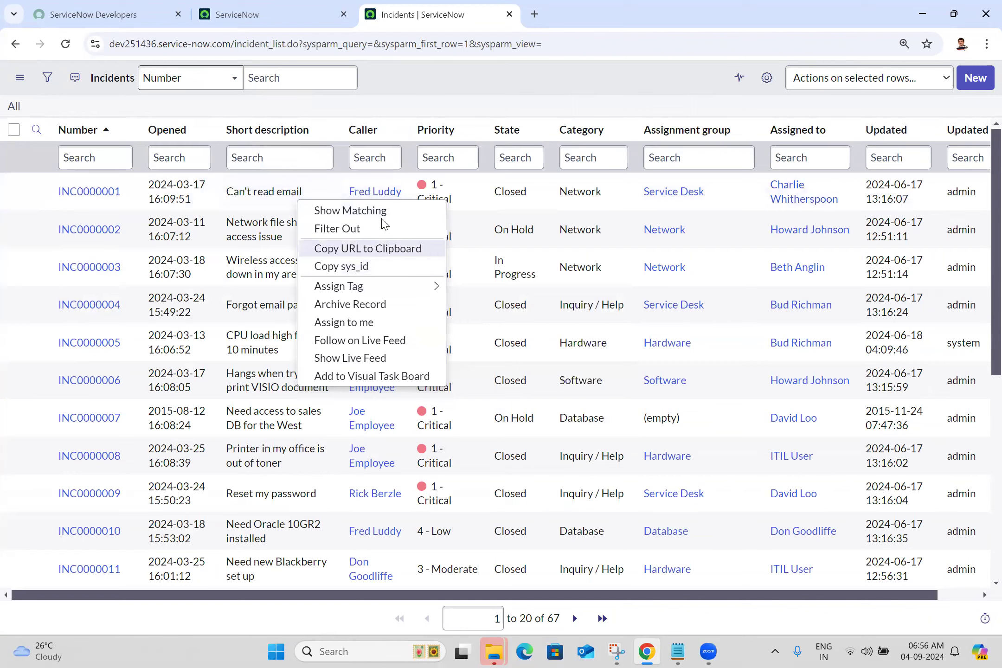
pyautogui.rightClick(179, 132)
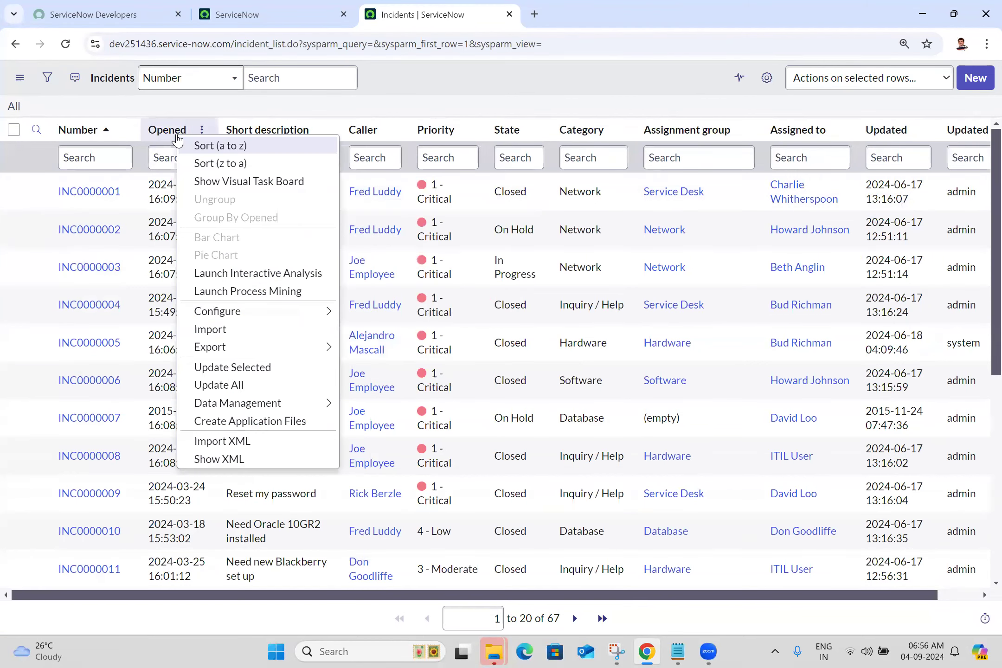
pyautogui.moveTo(245, 319)
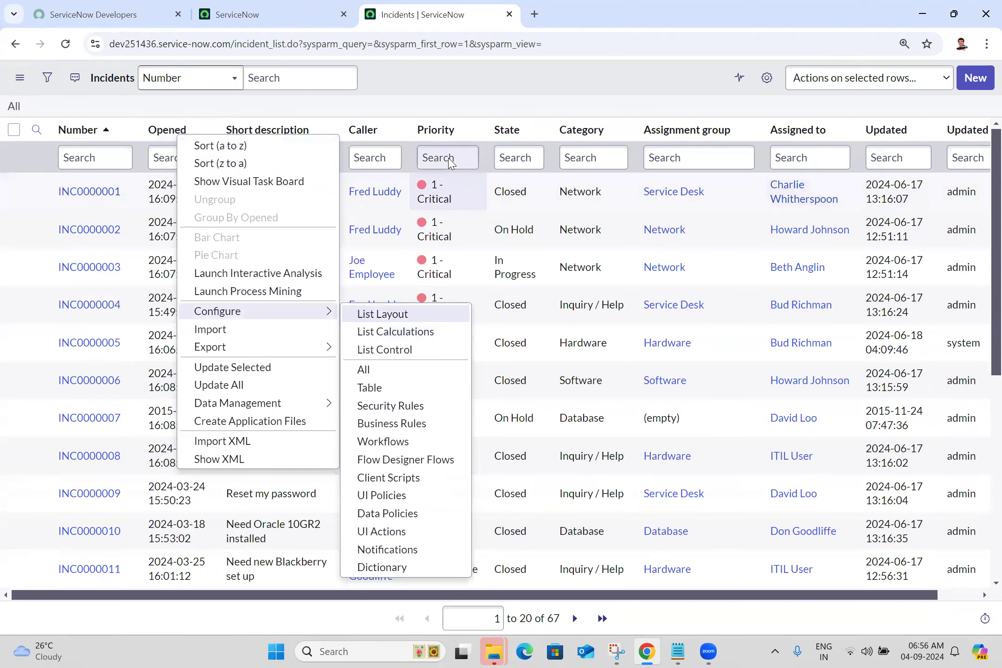
pyautogui.click(558, 79)
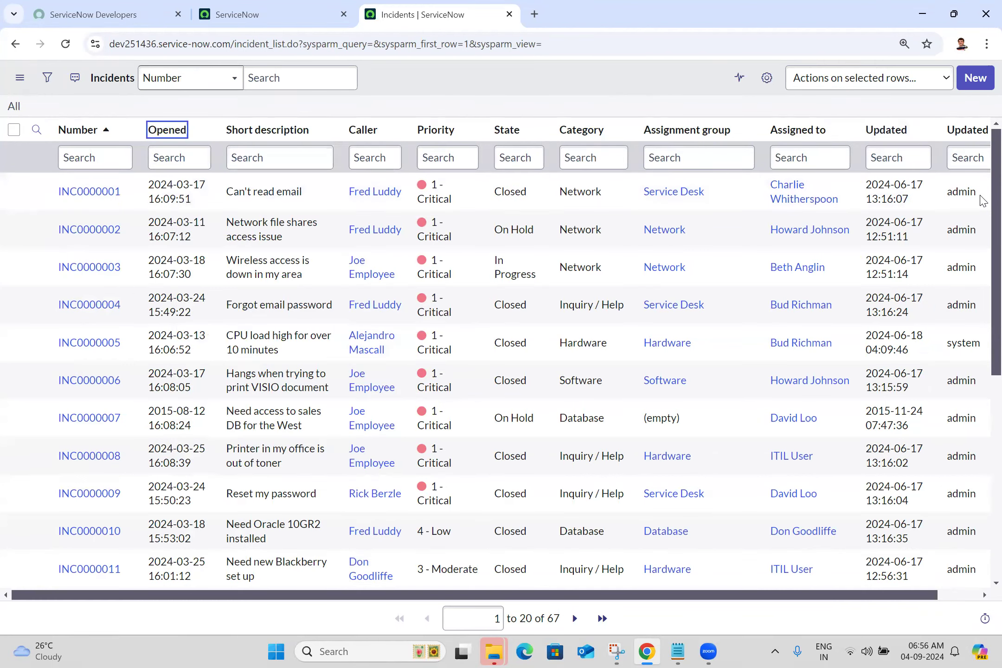
# - Look through the records on the first page of the incidents list
pyautogui.scroll(-6, 983, 381)
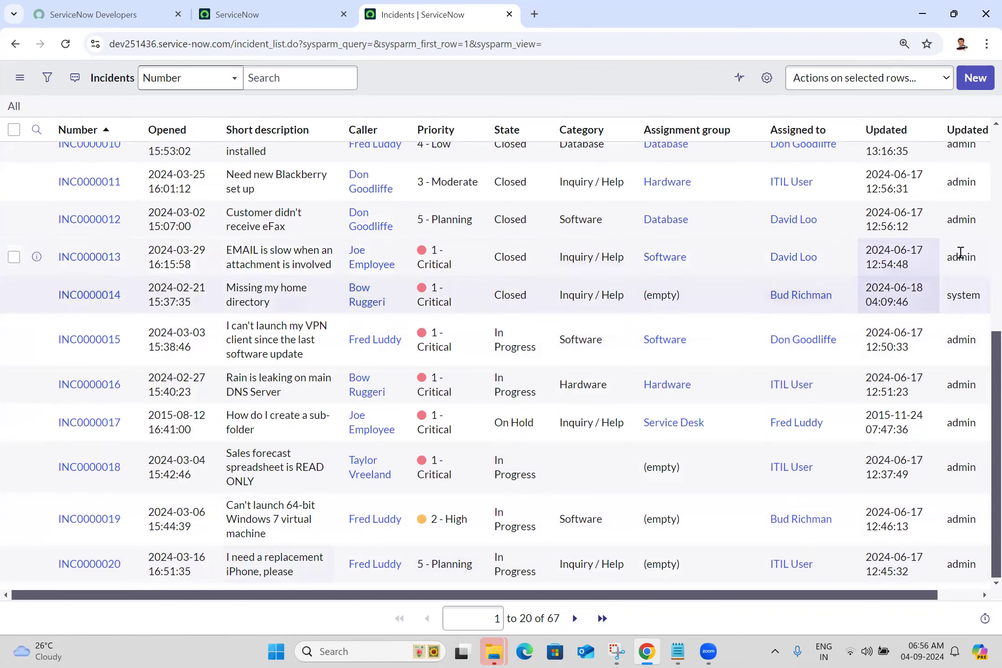
pyautogui.scroll(5, 982, 215)
pyautogui.scroll(3, 982, 214)
pyautogui.scroll(-5, 982, 195)
pyautogui.scroll(5, 982, 181)
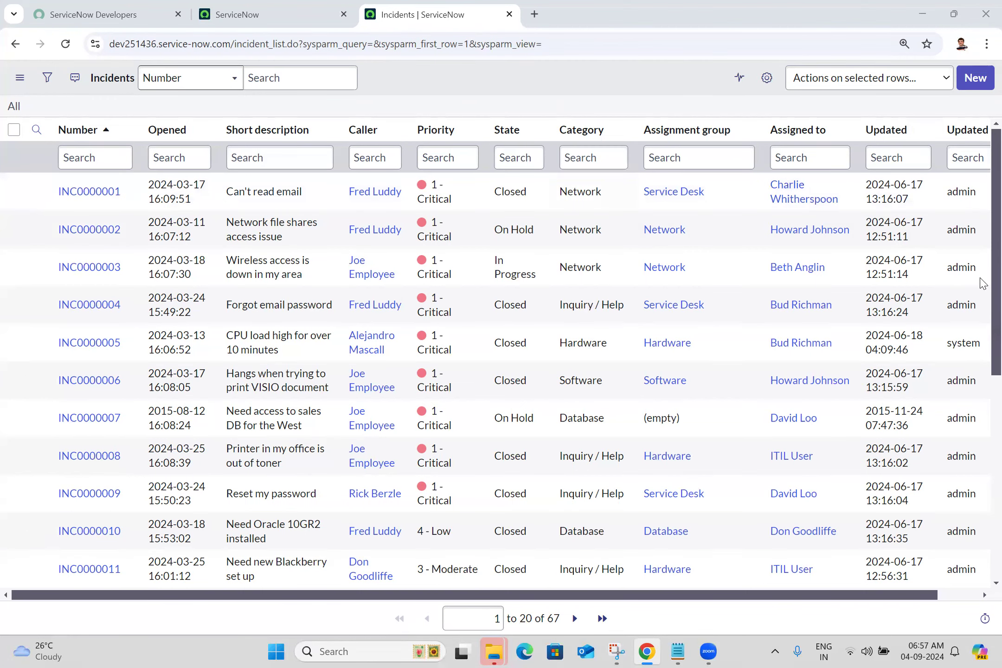
pyautogui.scroll(-1, 982, 378)
pyautogui.scroll(-4, 982, 378)
pyautogui.scroll(6, 983, 378)
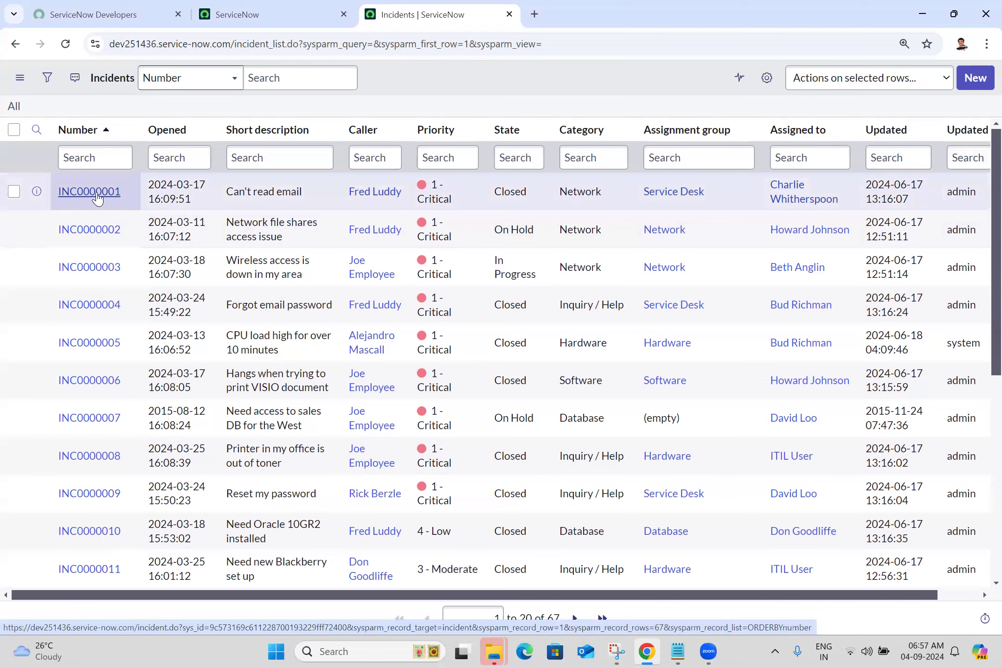
# - Open incident INC0000001 and show the additional actions available in its form header
pyautogui.click(97, 197)
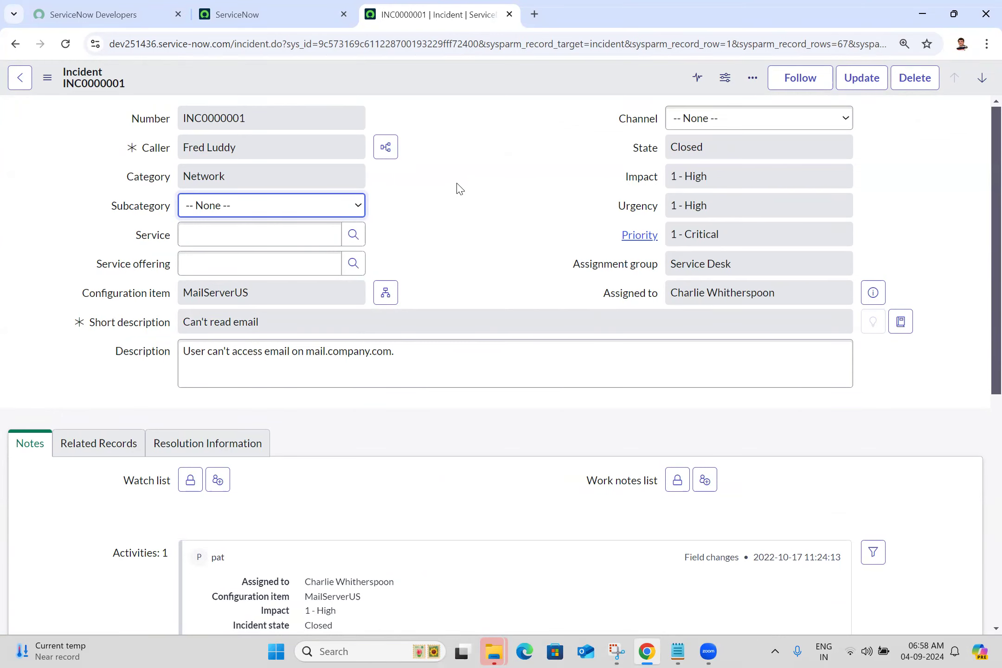
pyautogui.click(48, 78)
pyautogui.click(48, 79)
pyautogui.click(49, 79)
pyautogui.click(49, 78)
pyautogui.click(48, 79)
pyautogui.click(48, 79)
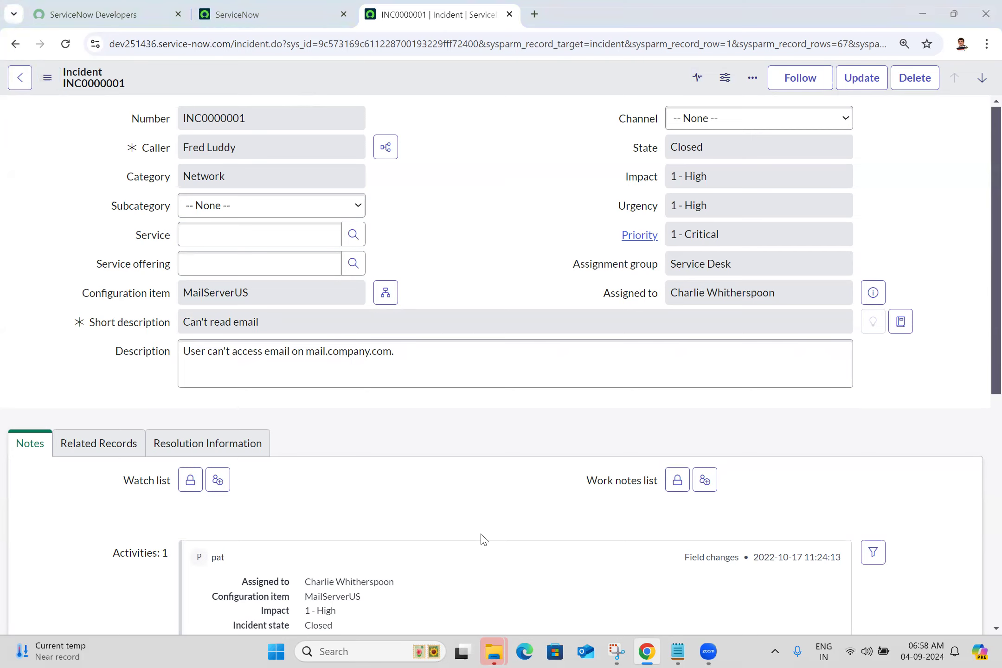
pyautogui.click(47, 78)
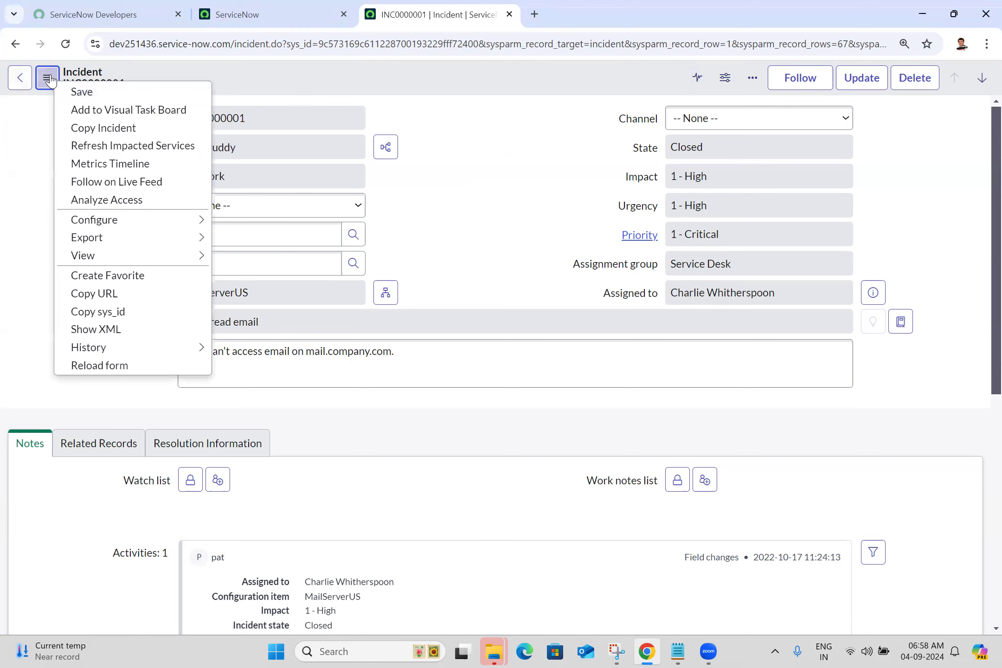
# - Examine the additional actions in the INC0000001 form header, including the Configure options
pyautogui.click(47, 78)
pyautogui.click(47, 78)
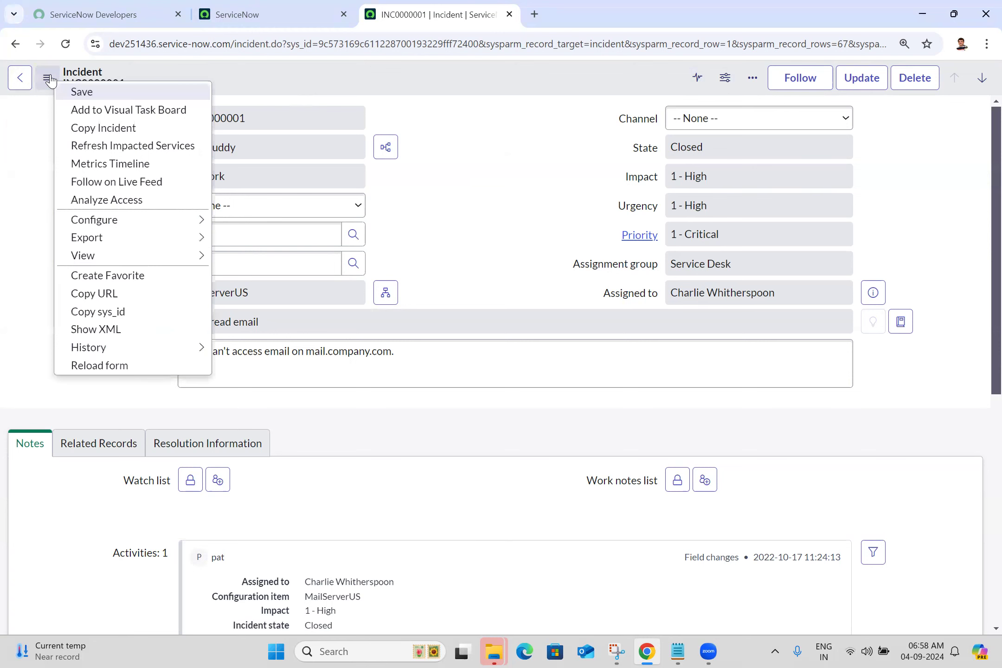
pyautogui.moveTo(154, 226)
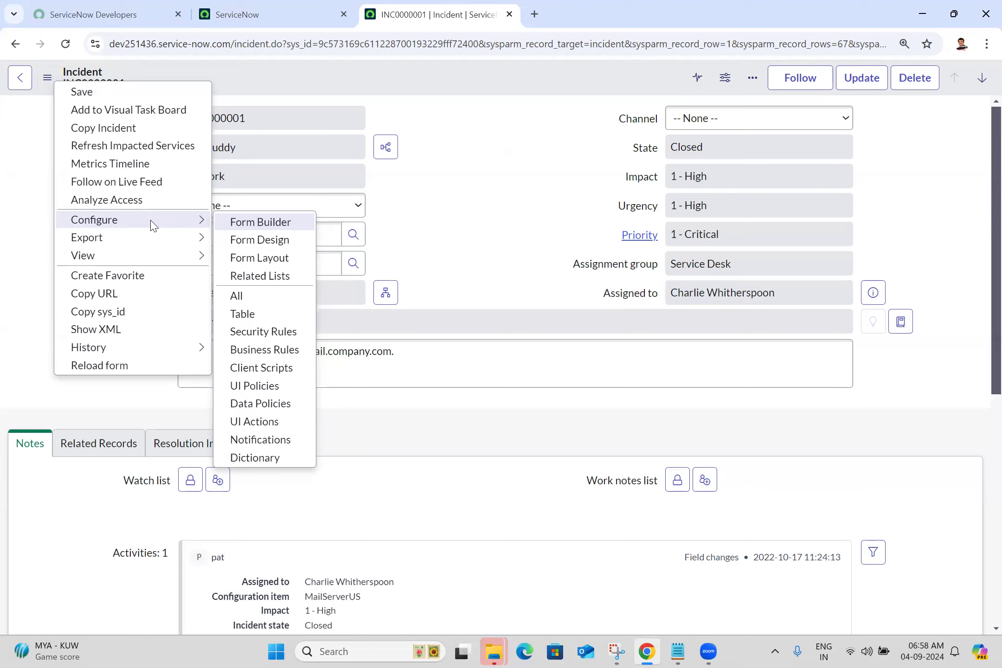
pyautogui.click(476, 186)
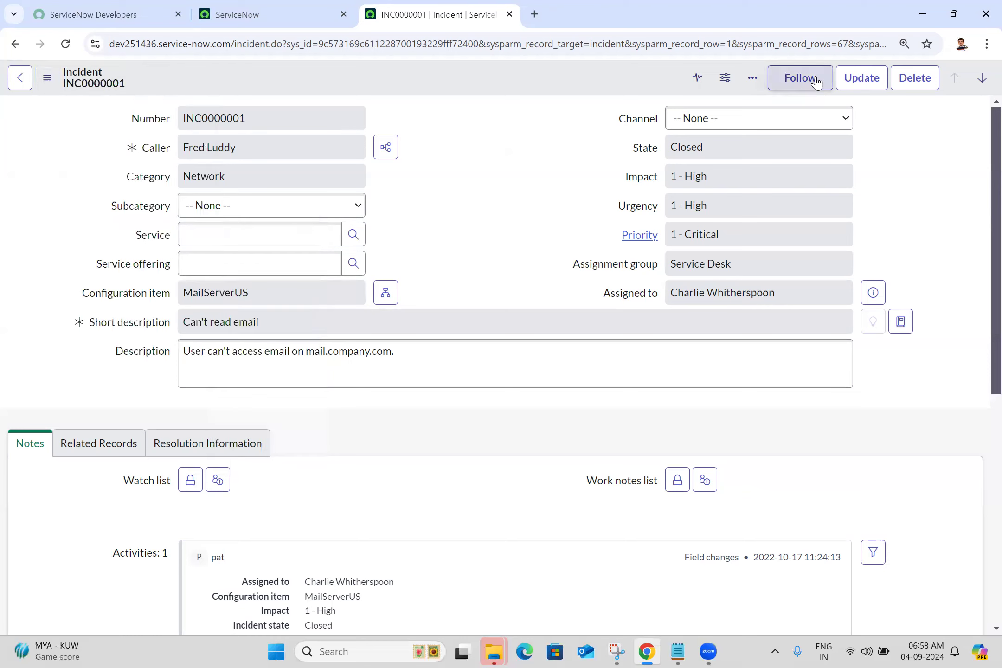
# - Open the email composer from the incident's extra options and close it without sending anything
pyautogui.click(758, 80)
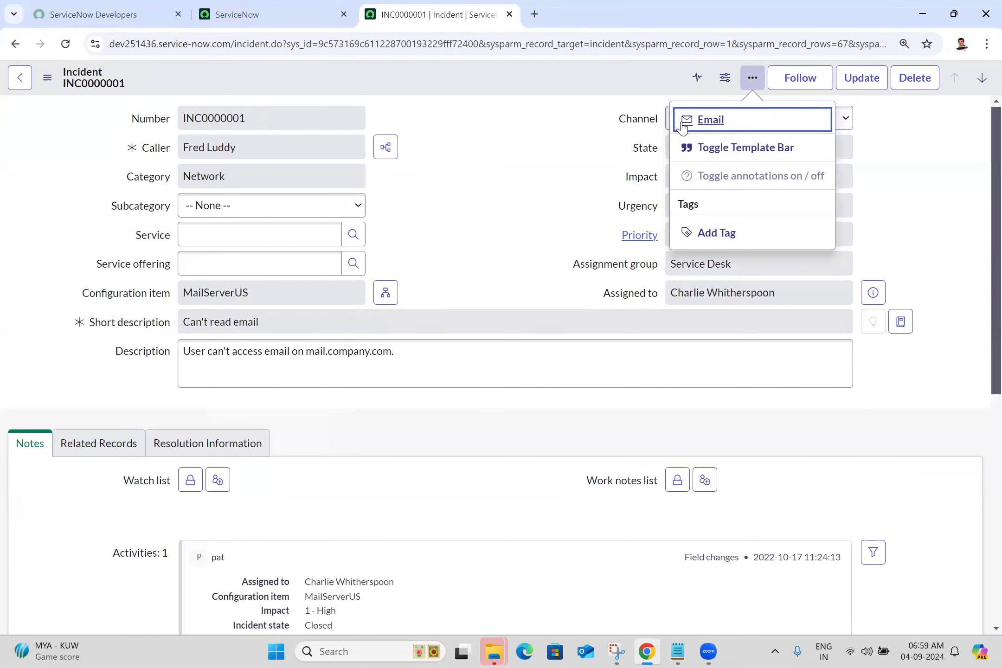
pyautogui.click(724, 129)
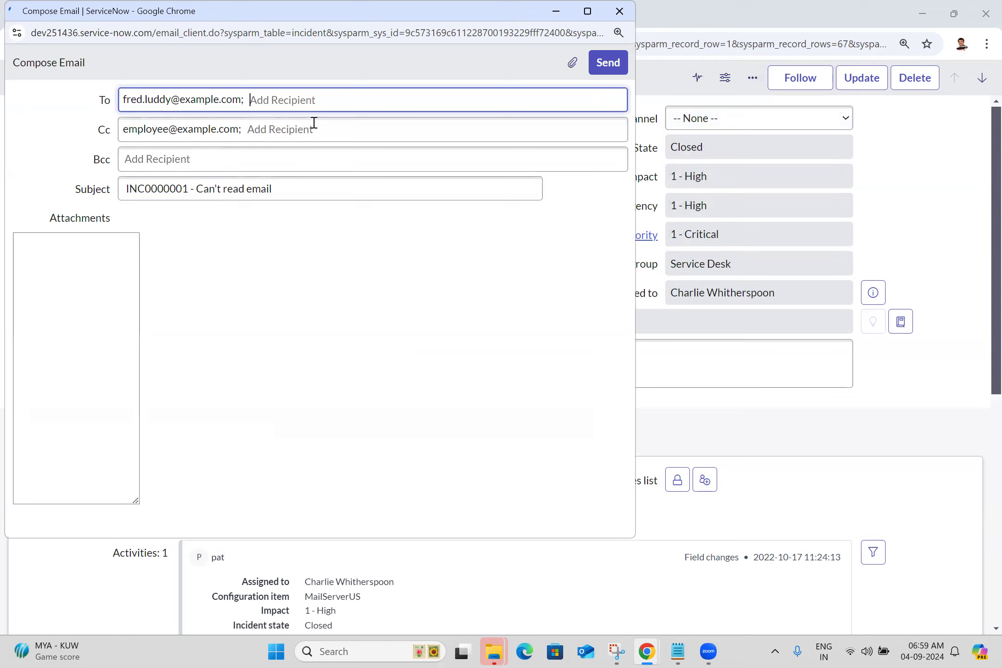
pyautogui.click(623, 13)
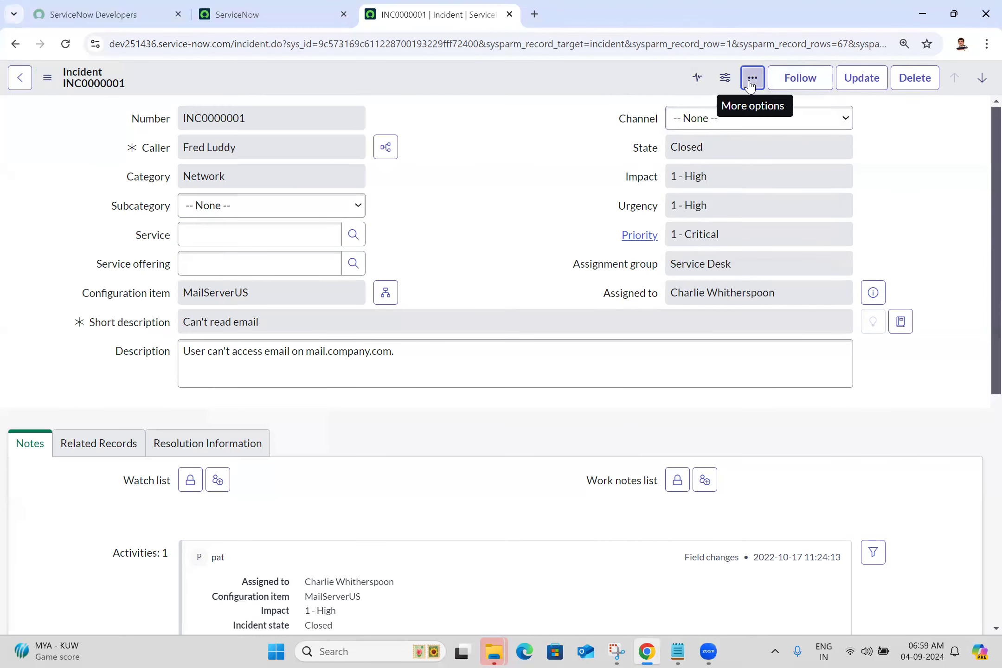
# - Toggle the incident form's template bar on to view its templates and toggle it off again
pyautogui.click(751, 80)
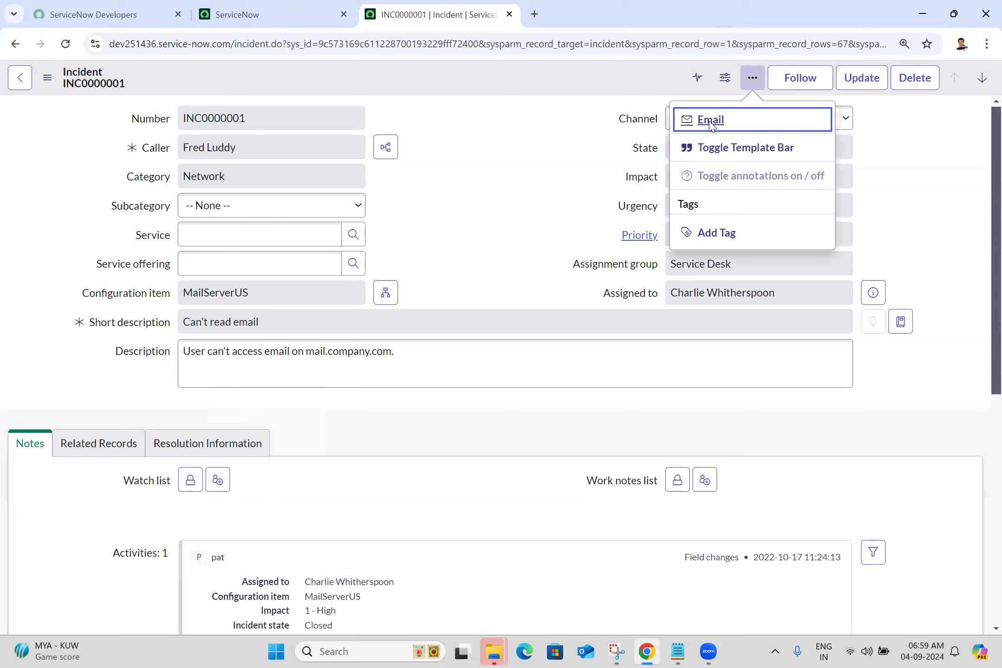
pyautogui.click(758, 149)
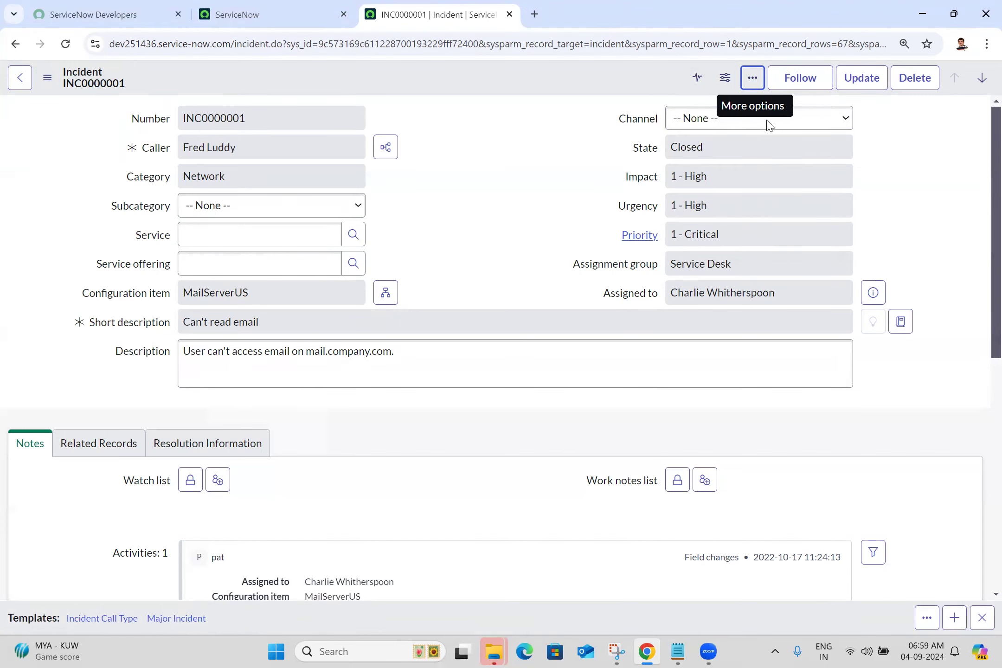
pyautogui.click(752, 79)
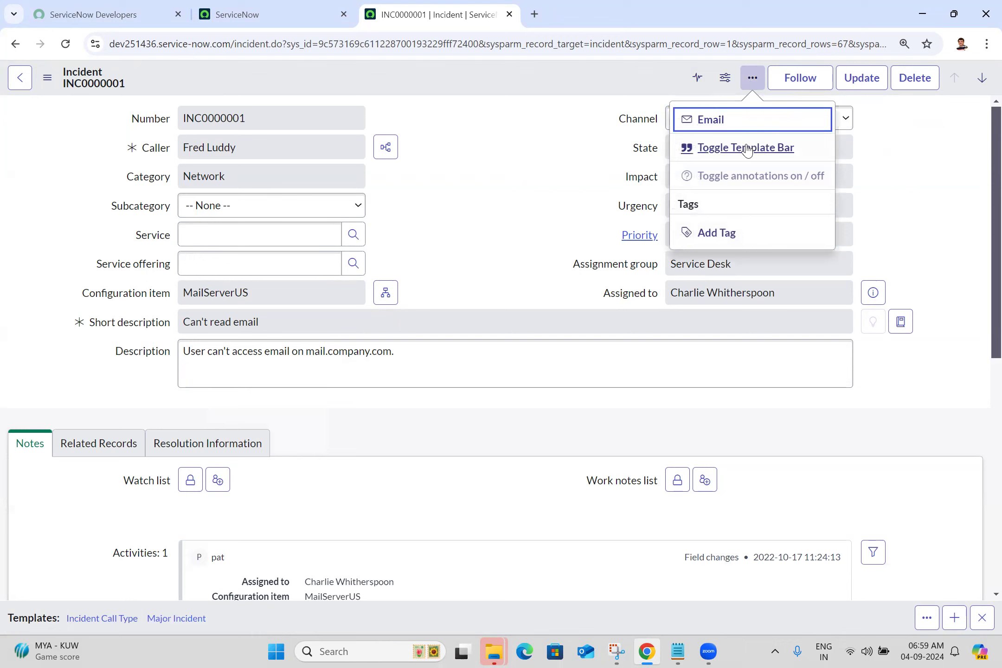
pyautogui.click(745, 147)
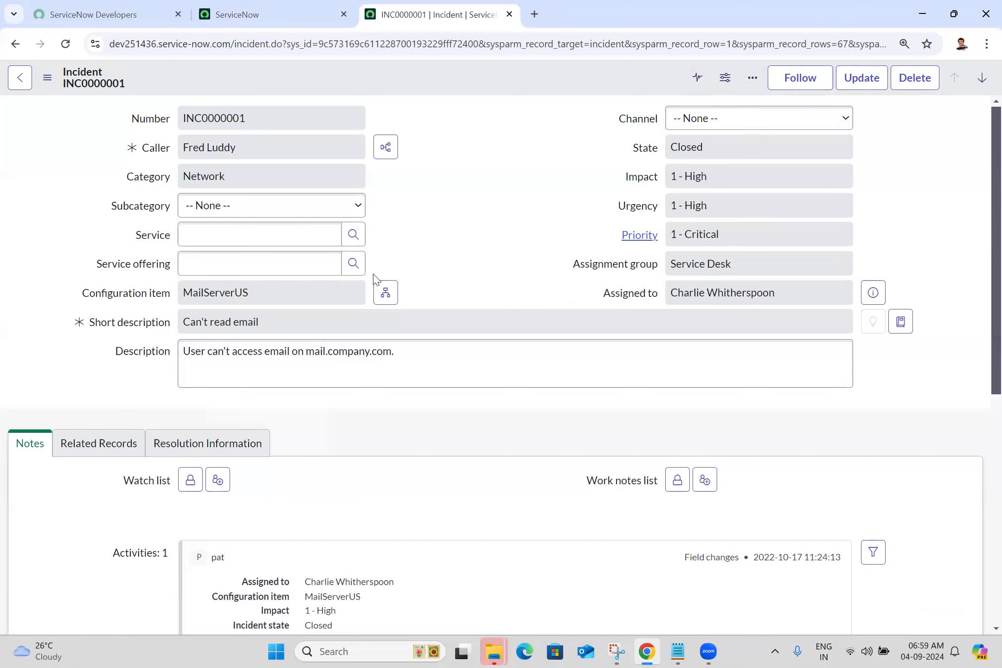
# - Capture a screenshot of the INC0000001 form header bar, from the back arrow to the record navigation arrows
pyautogui.press('super+shift+s')
pyautogui.moveTo(10, 61); pyautogui.dragTo(982, 100)
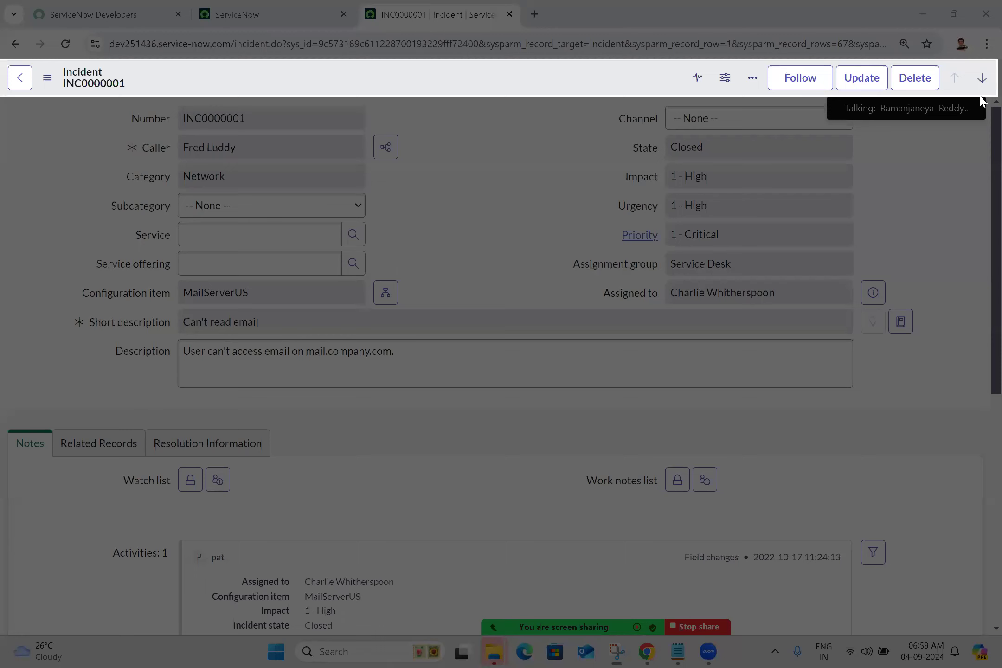
pyautogui.moveTo(981, 97); pyautogui.dragTo(982, 97)
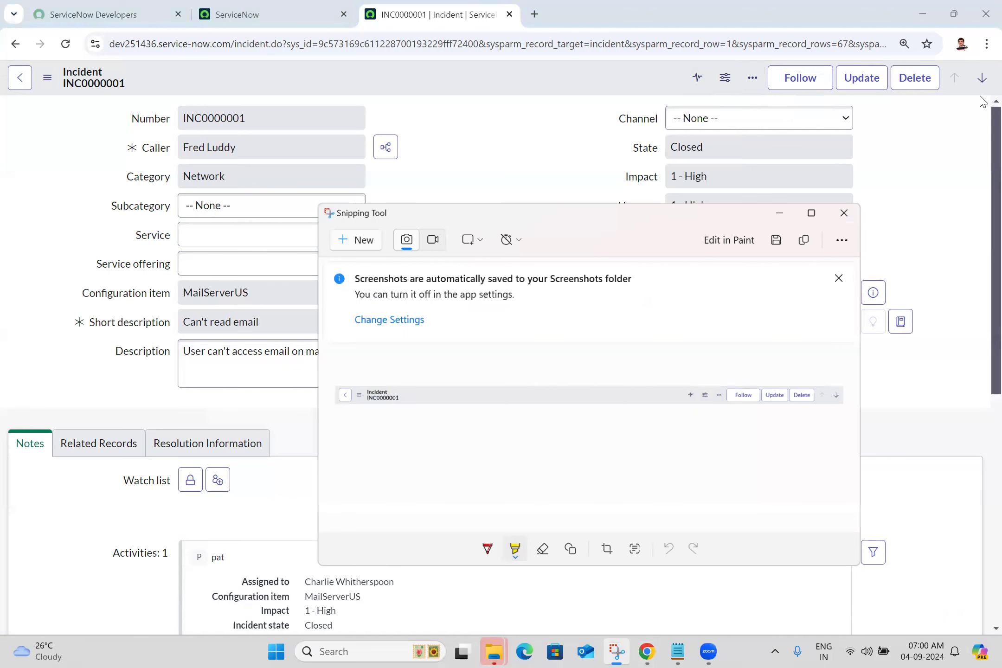
pyautogui.click(435, 165)
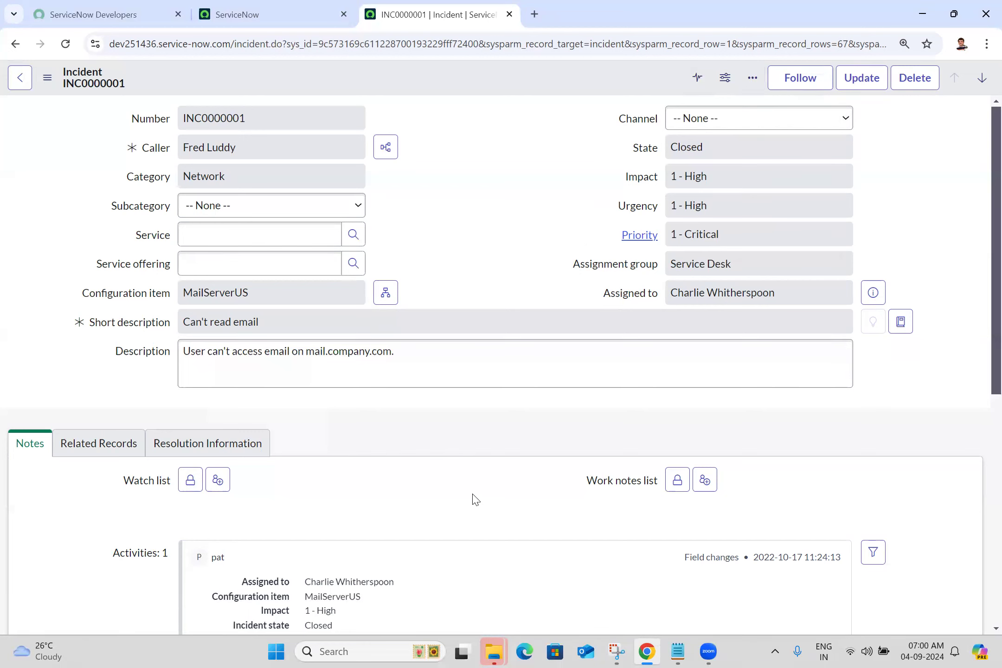
# - Capture a new Snipping Tool screenshot of the incident form's field area, covering Number to Description
pyautogui.click(617, 650)
pyautogui.click(360, 239)
pyautogui.moveTo(111, 98); pyautogui.dragTo(840, 371)
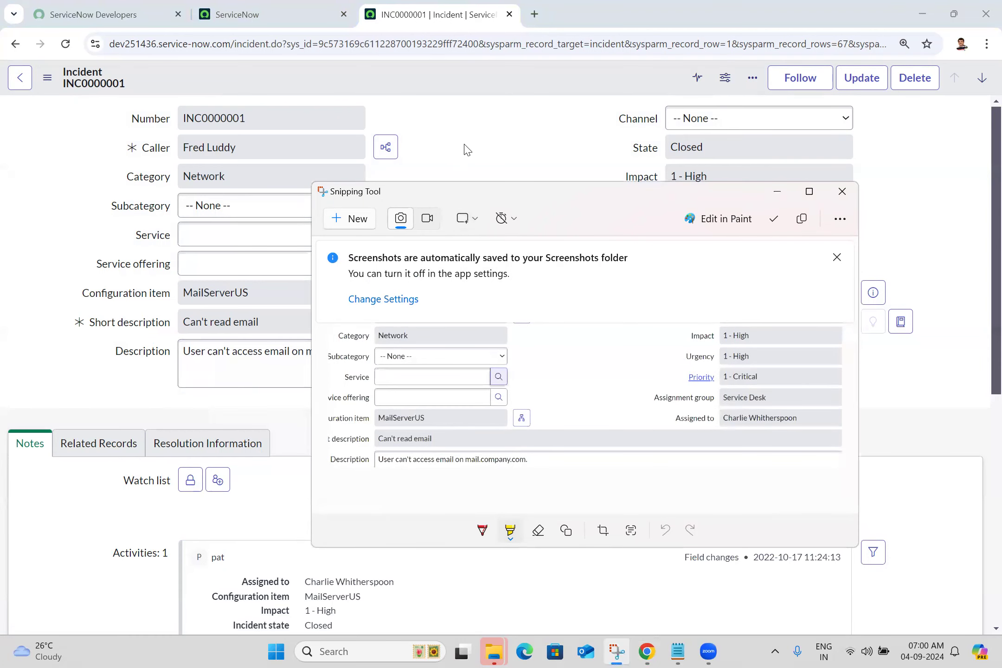
pyautogui.click(466, 149)
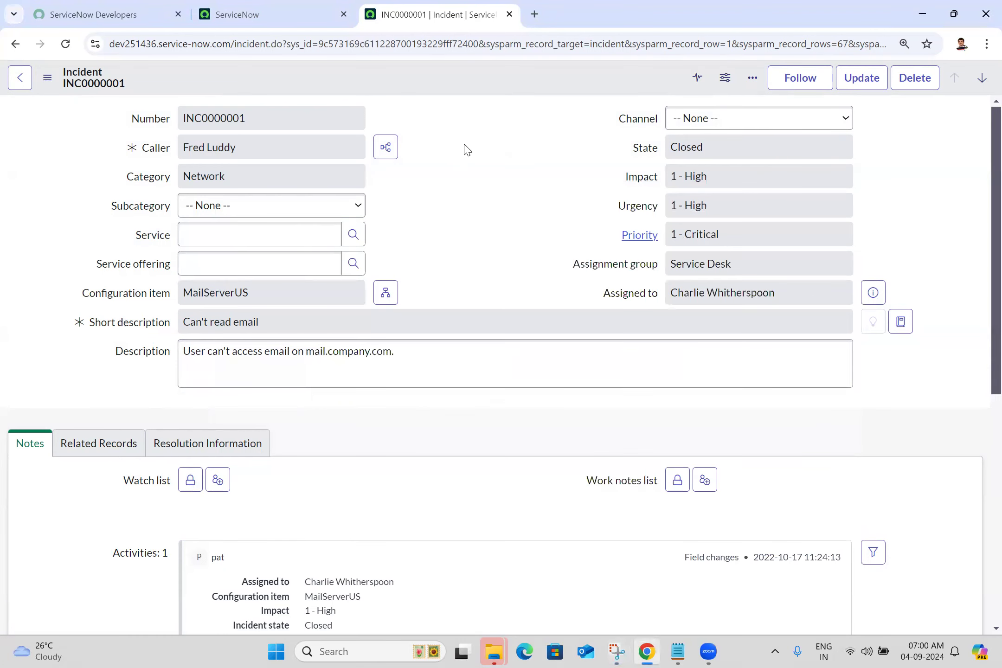
# - View the list of incidents related to the incident's caller and return to the form
pyautogui.click(388, 149)
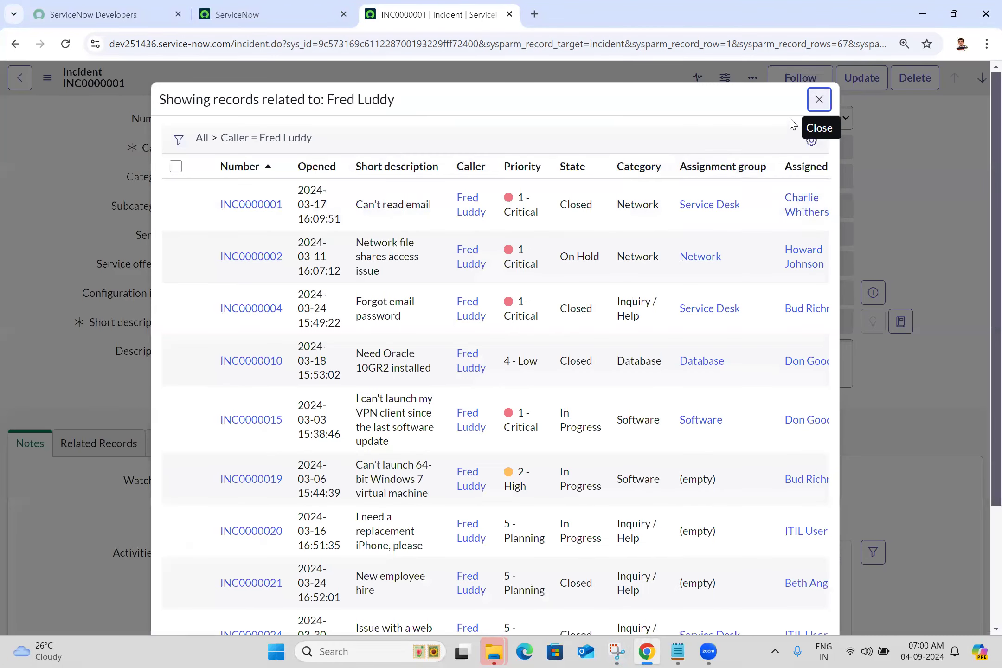
pyautogui.click(818, 100)
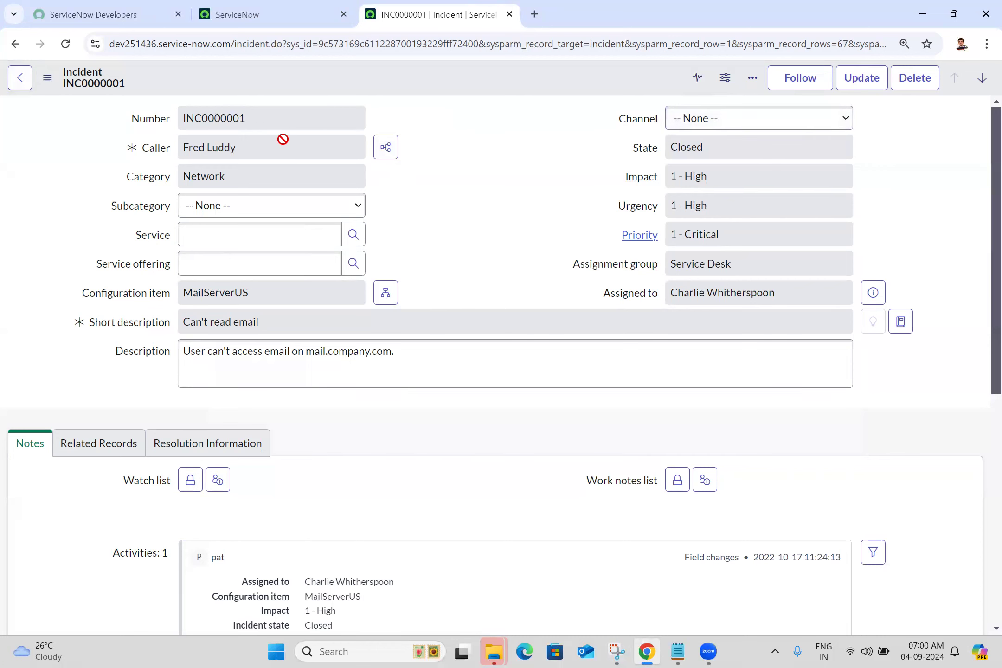
pyautogui.click(393, 155)
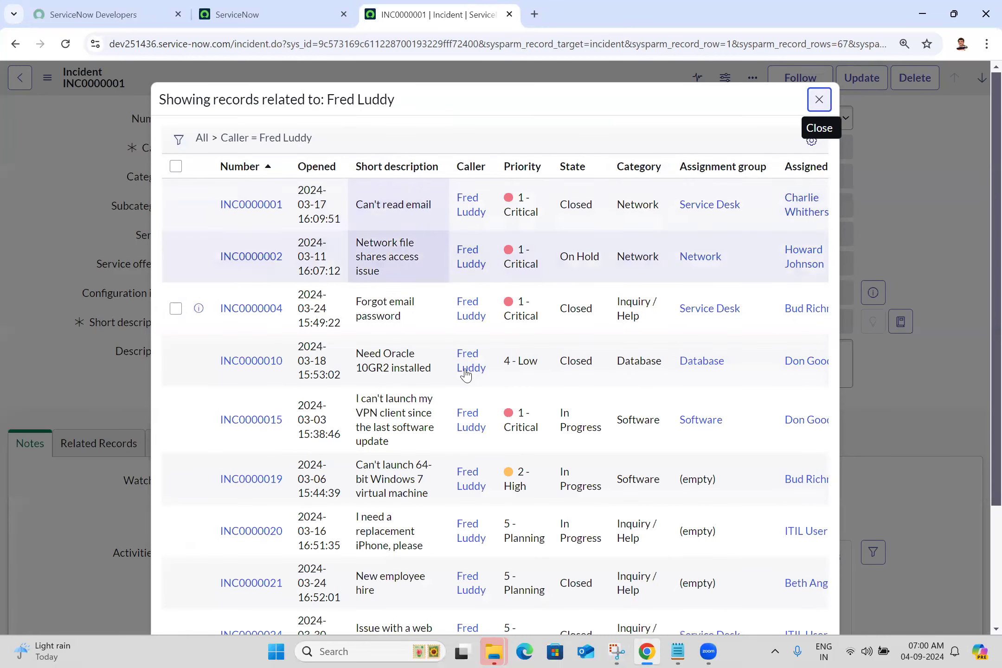
pyautogui.click(819, 101)
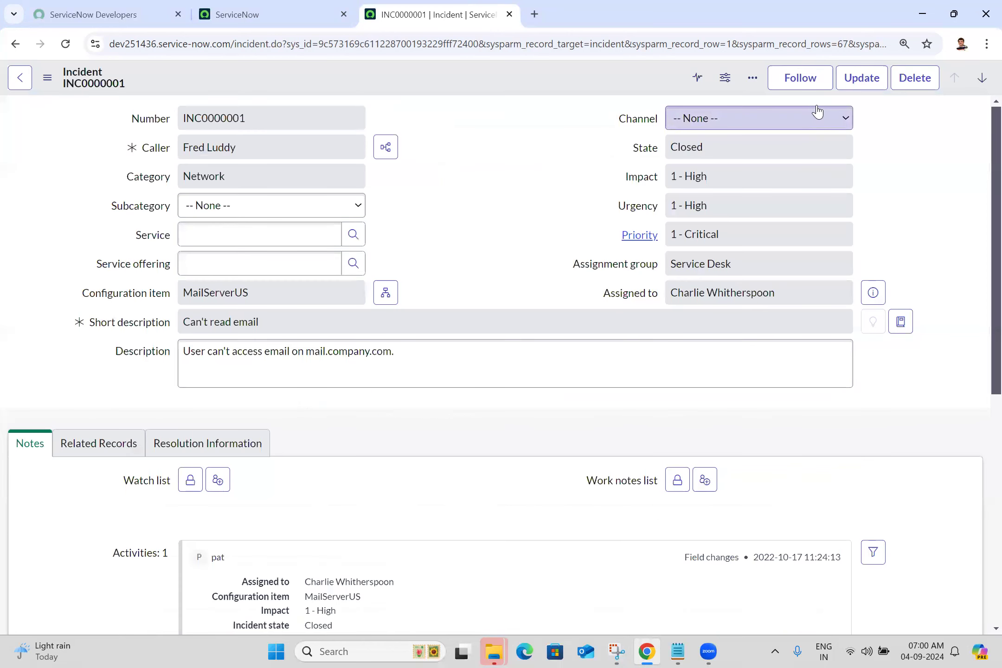
# - Preview the Assigned to user's record, and open and close the lookup list for the Service field
pyautogui.click(873, 293)
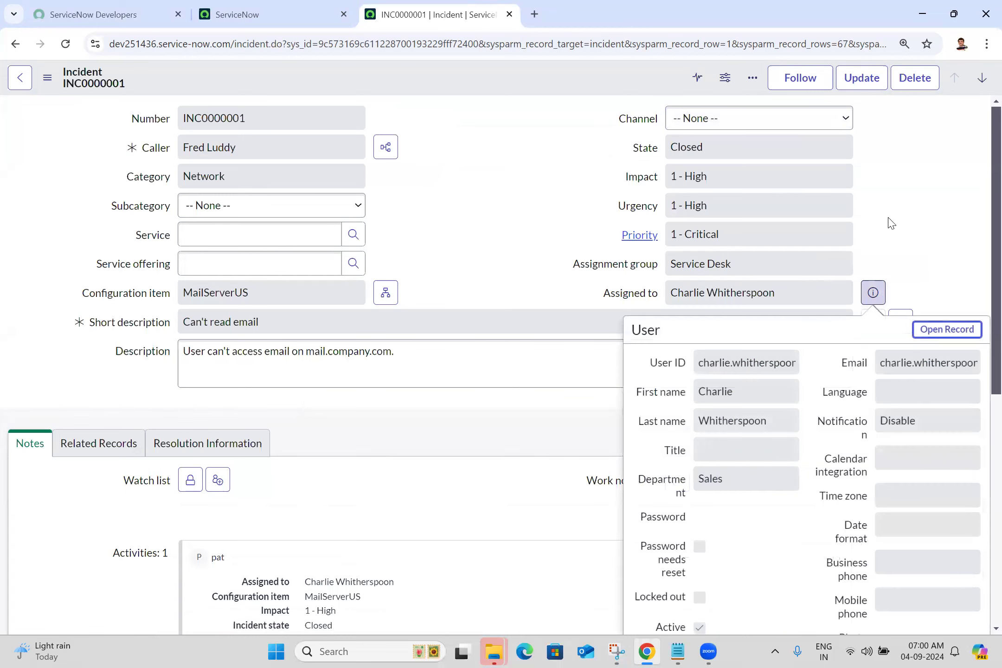
pyautogui.press('Escape')
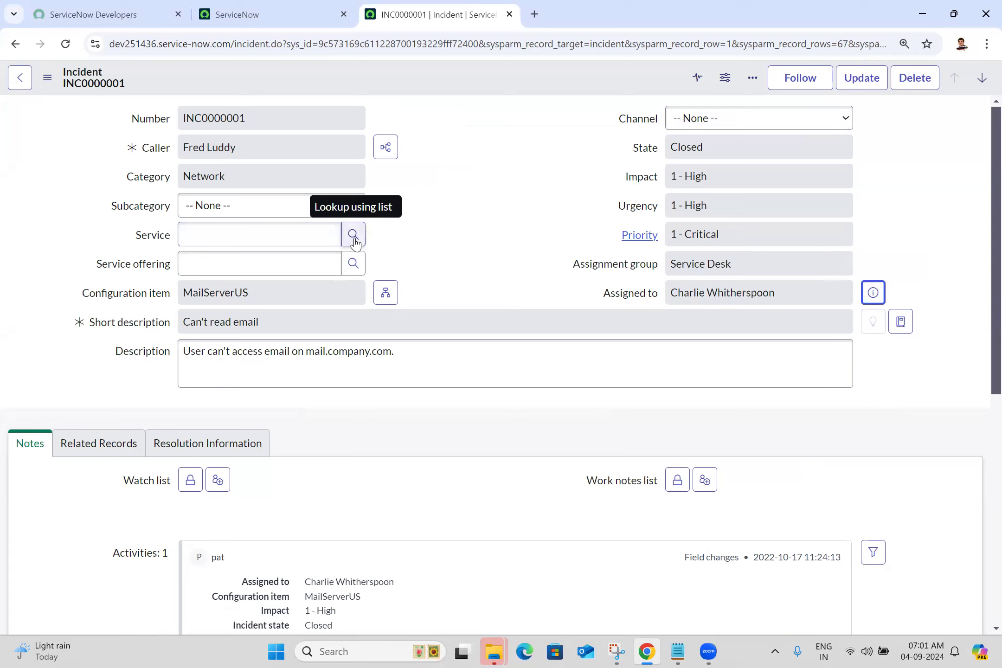
pyautogui.click(355, 242)
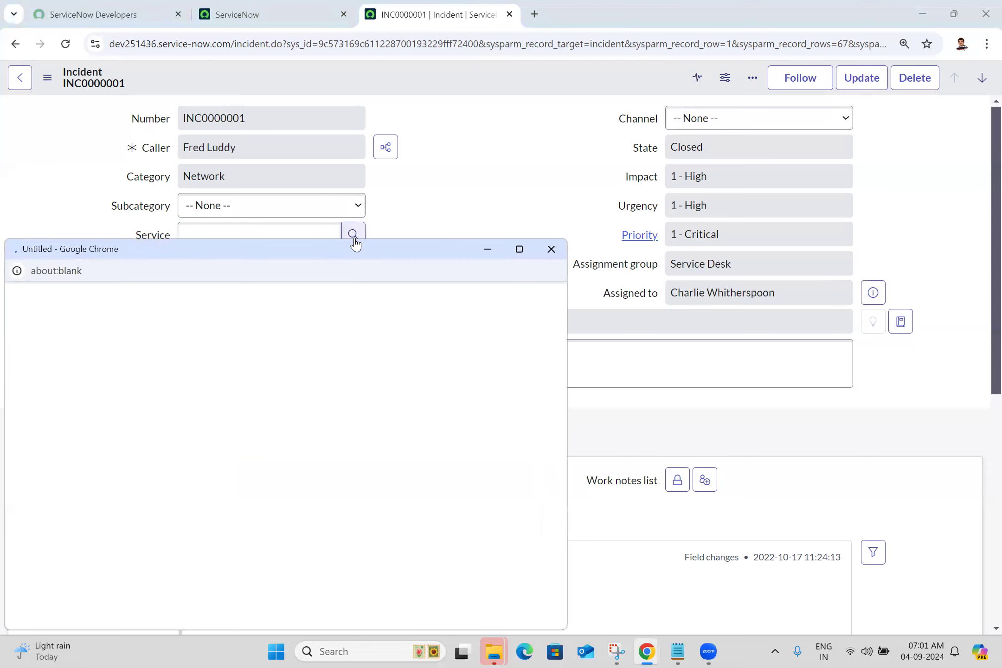
pyautogui.click(551, 249)
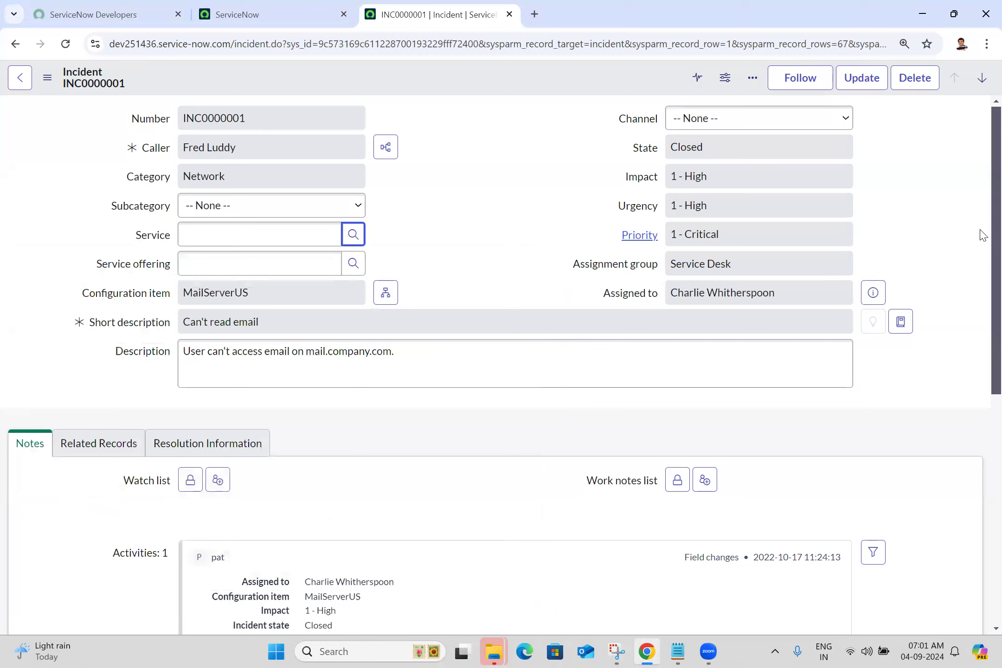
# - Compare the Notes, Related Records and Resolution Information sections of the incident form
pyautogui.moveTo(982, 237); pyautogui.dragTo(980, 362)
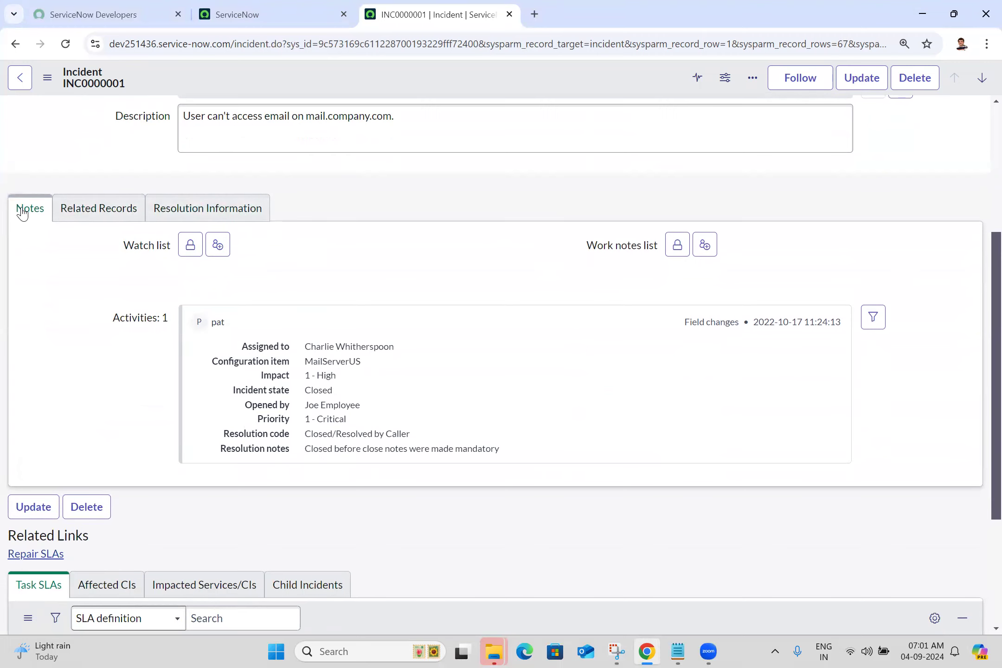
pyautogui.click(108, 215)
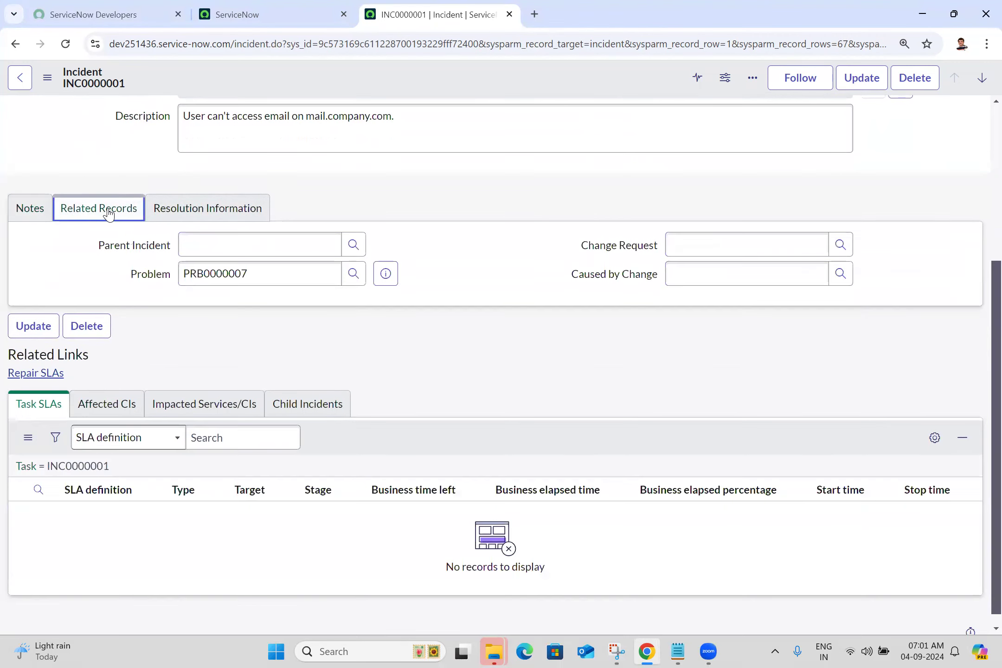
pyautogui.click(198, 211)
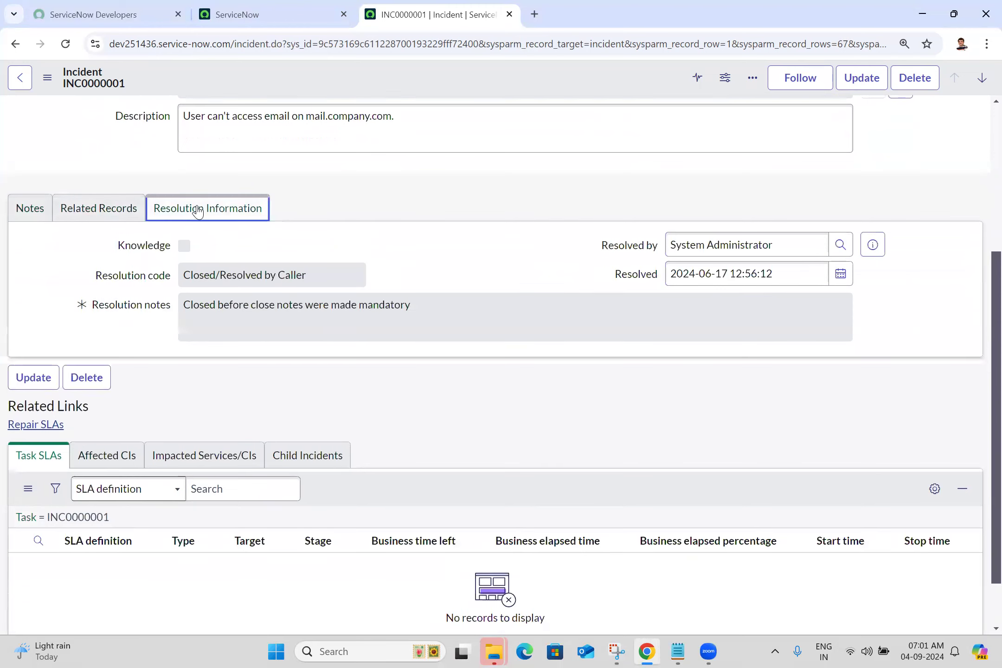
pyautogui.click(12, 210)
pyautogui.click(87, 218)
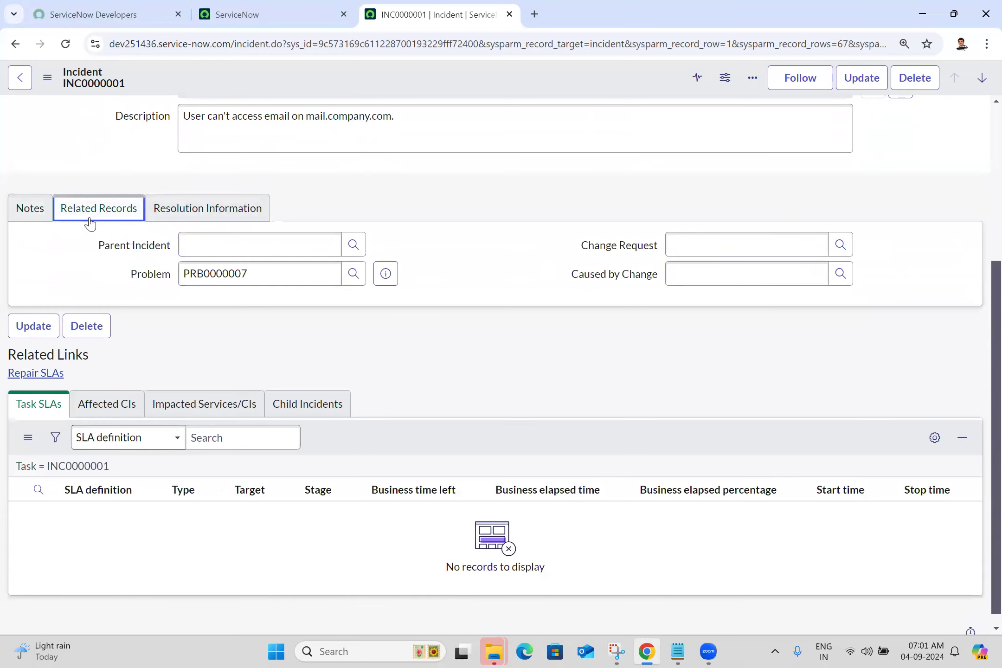
pyautogui.click(259, 200)
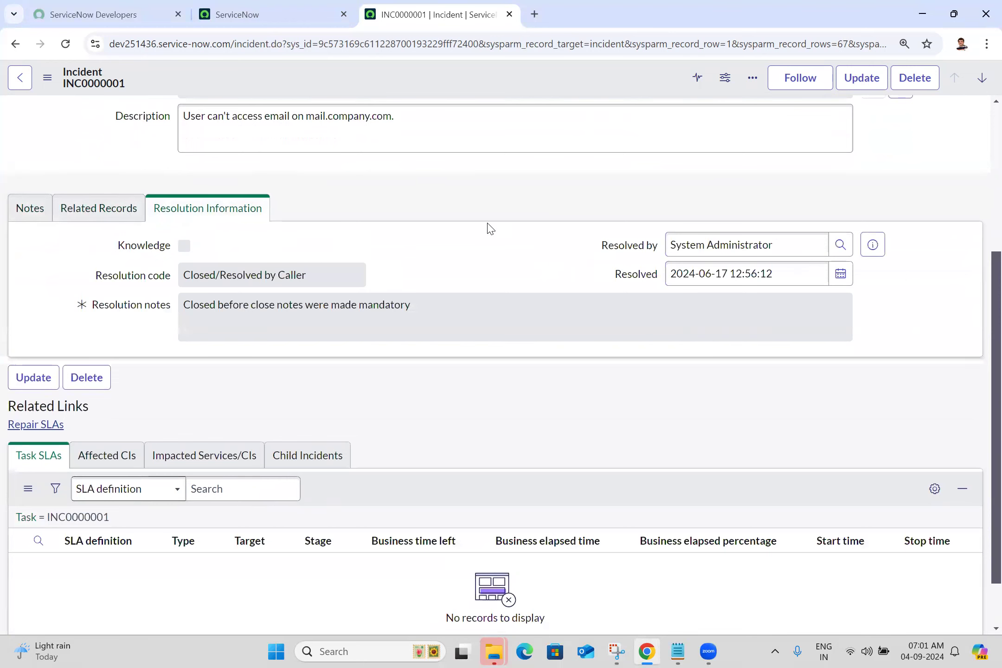
pyautogui.scroll(3, 490, 228)
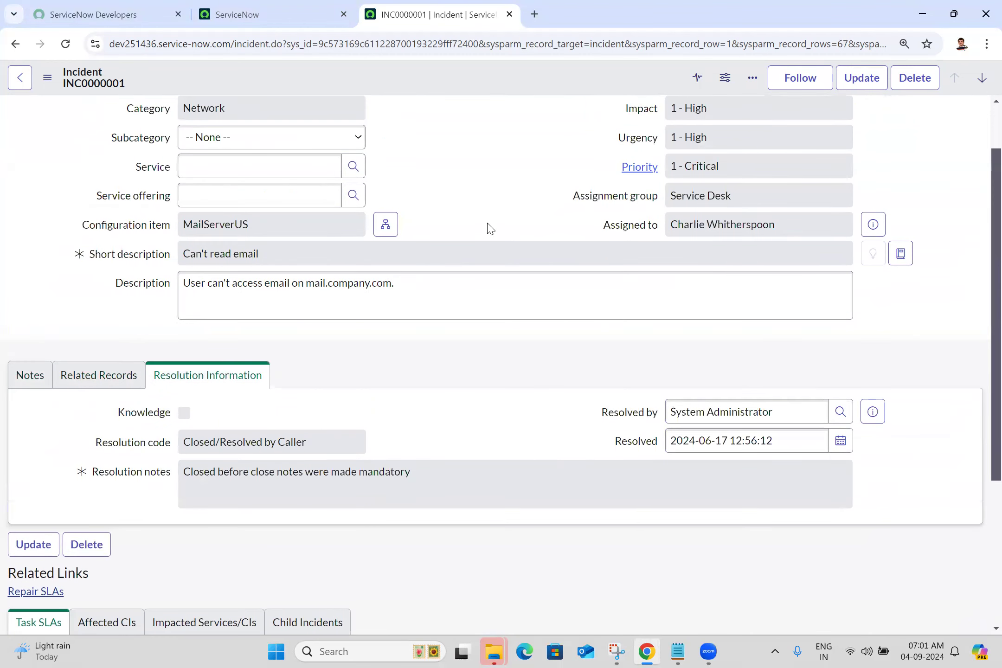
# - Open the Incident - Create New favorite in a new browser tab and switch to it
pyautogui.click(223, 7)
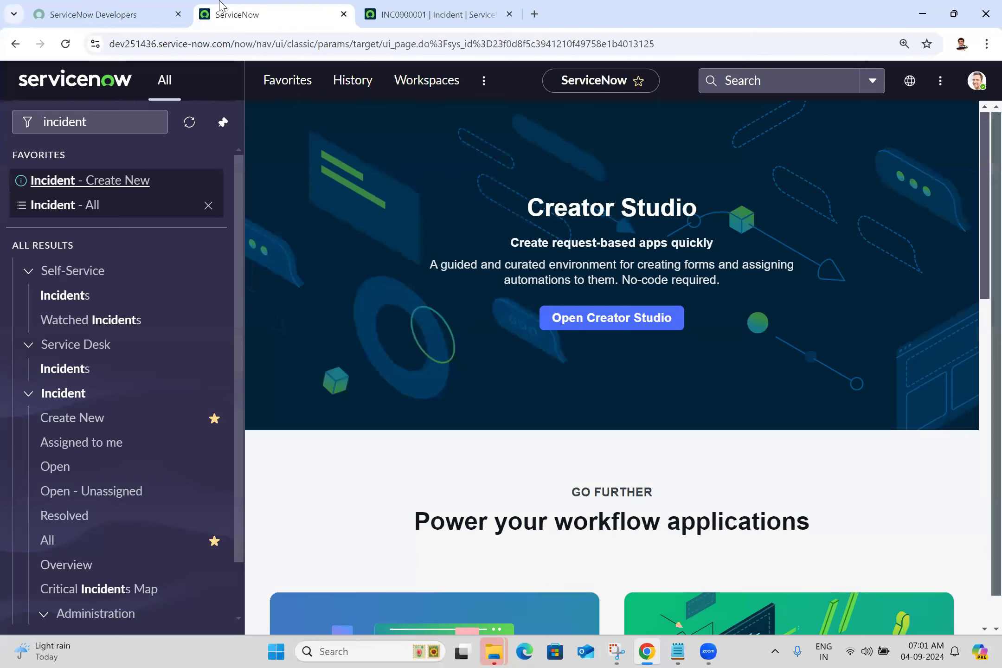
pyautogui.middleClick(123, 185)
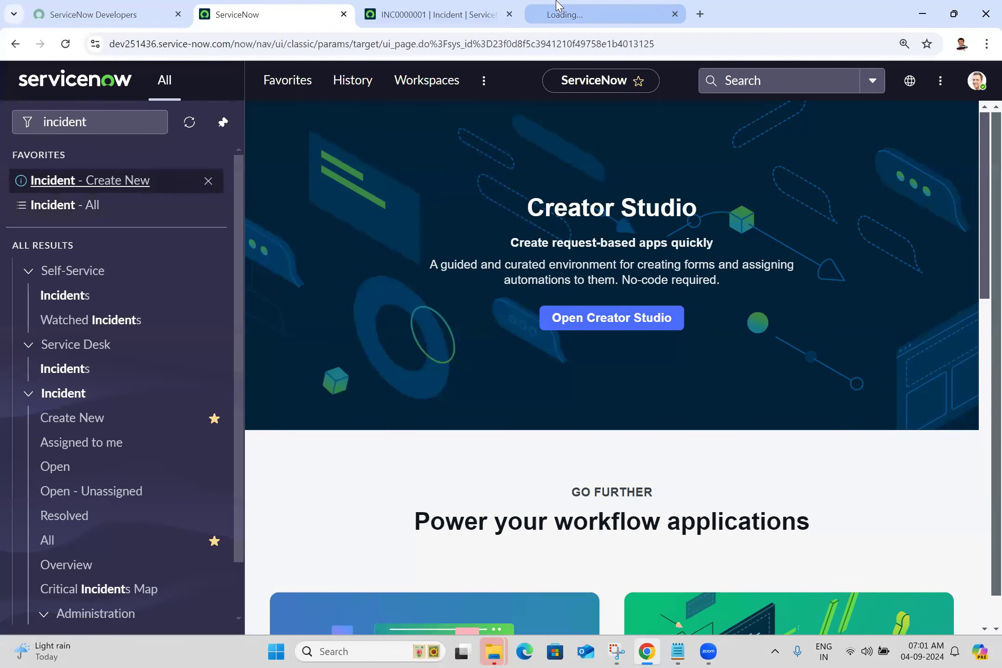
pyautogui.click(559, 7)
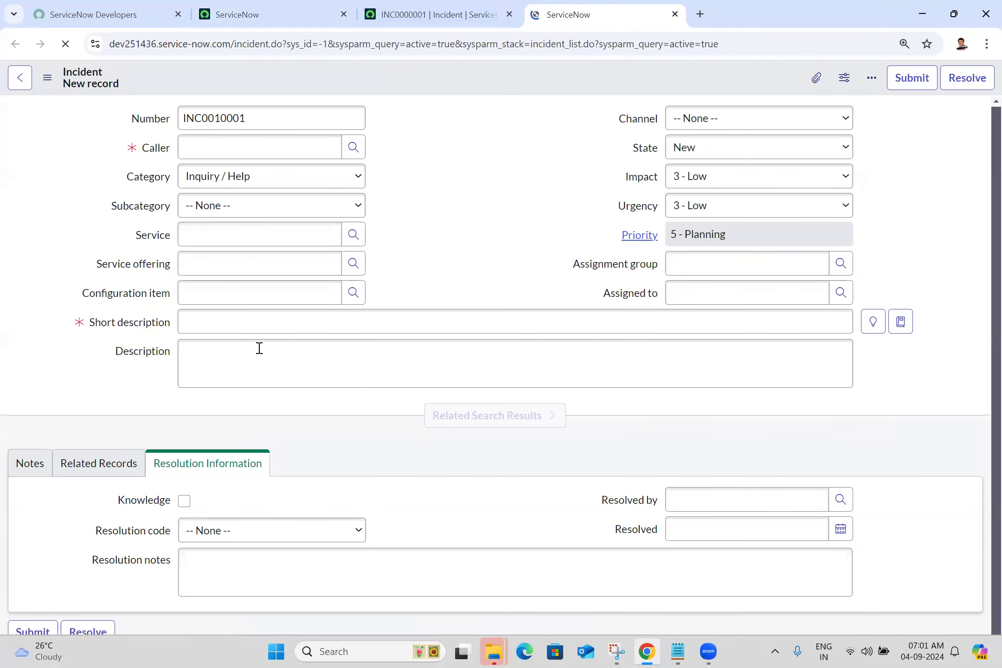
# - Enter "access" as the new incident's short description and look through the related search results
pyautogui.click(258, 327)
pyautogui.write('acc')
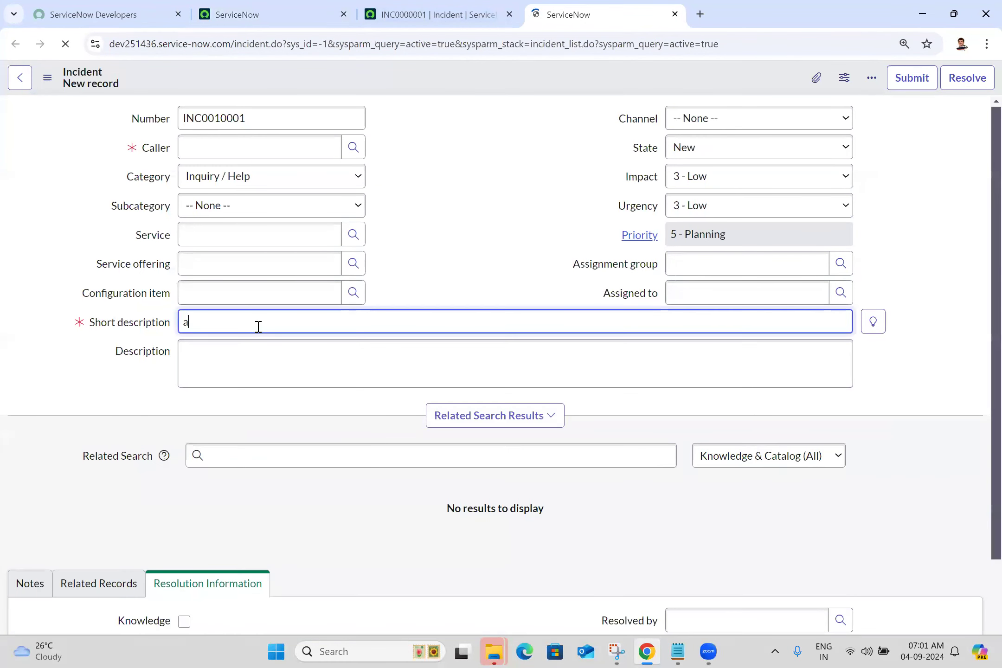
pyautogui.click(463, 240)
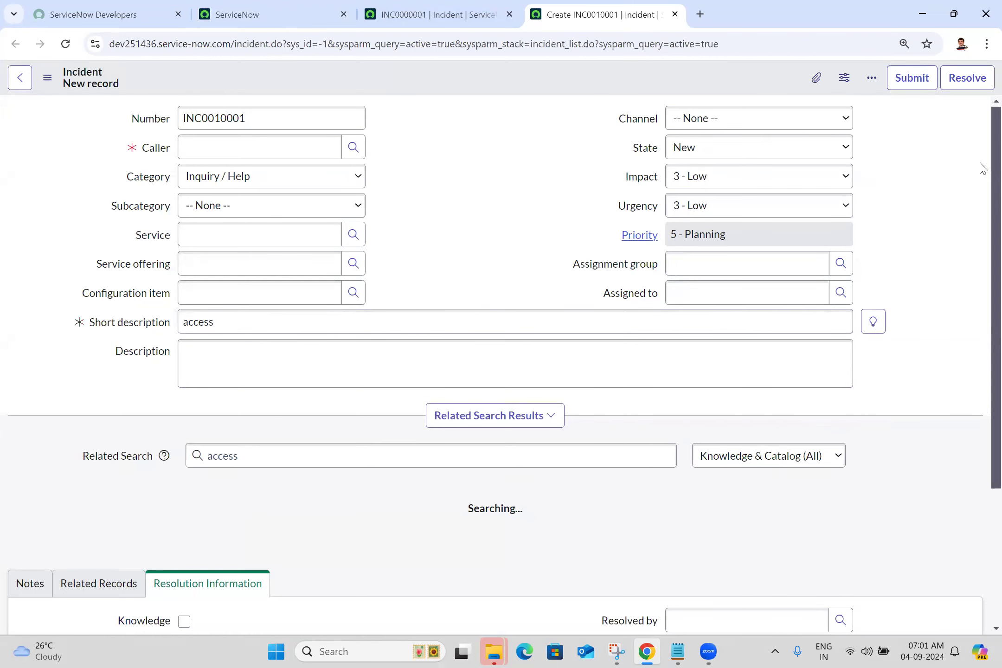
pyautogui.scroll(-2, 981, 223)
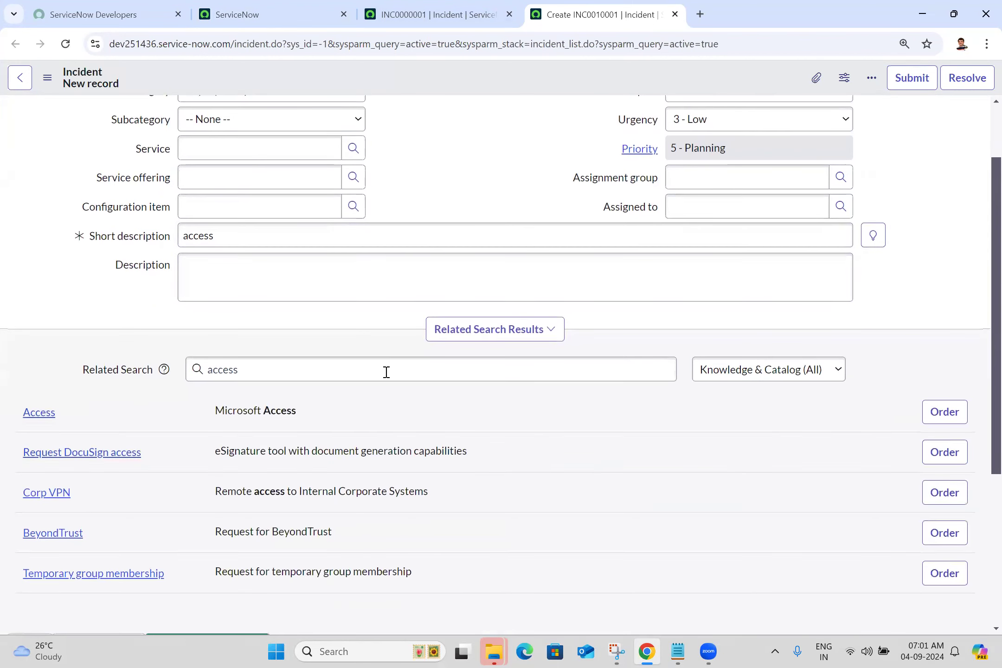
# - Switch back to the INC0000001 incident and examine the activity entry in its Notes section
pyautogui.click(257, 246)
pyautogui.doubleClick(257, 246)
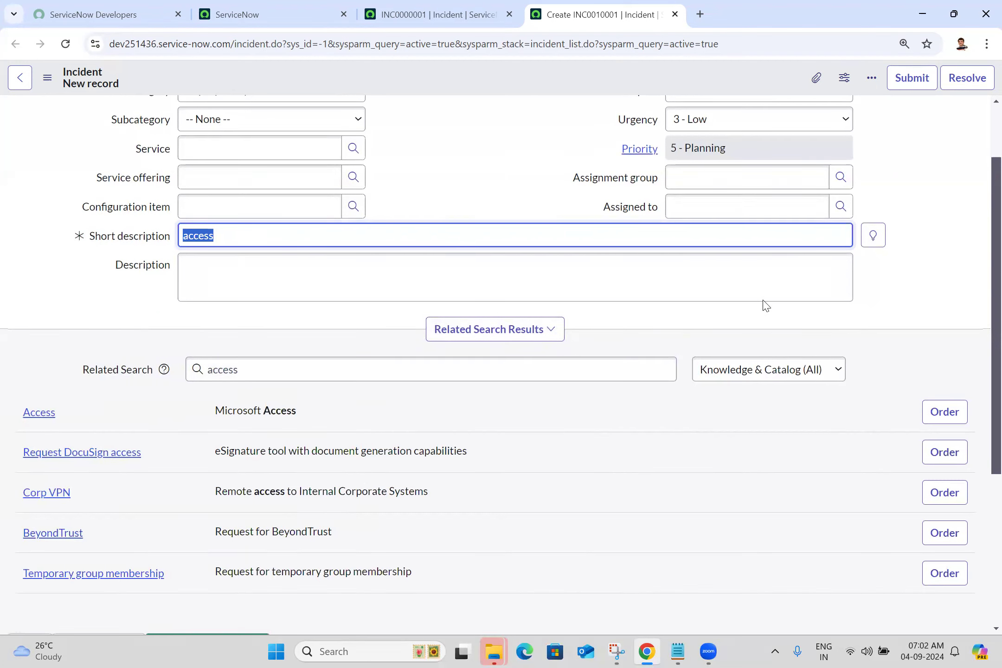
pyautogui.hotkey('ctrl', 'shift', 'Tab')
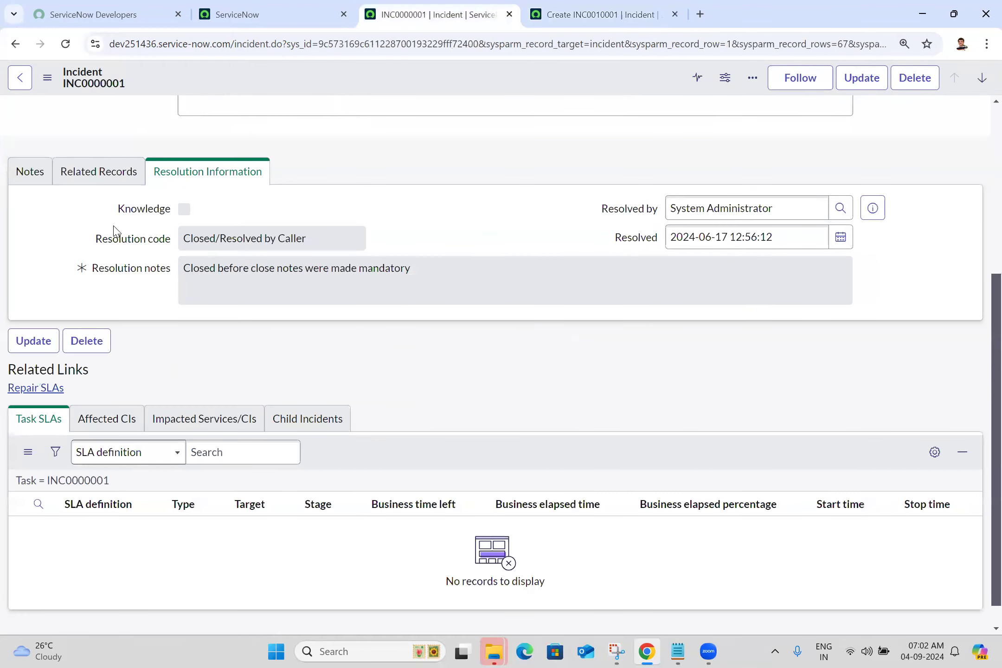
pyautogui.click(36, 177)
pyautogui.moveTo(129, 277); pyautogui.dragTo(514, 421)
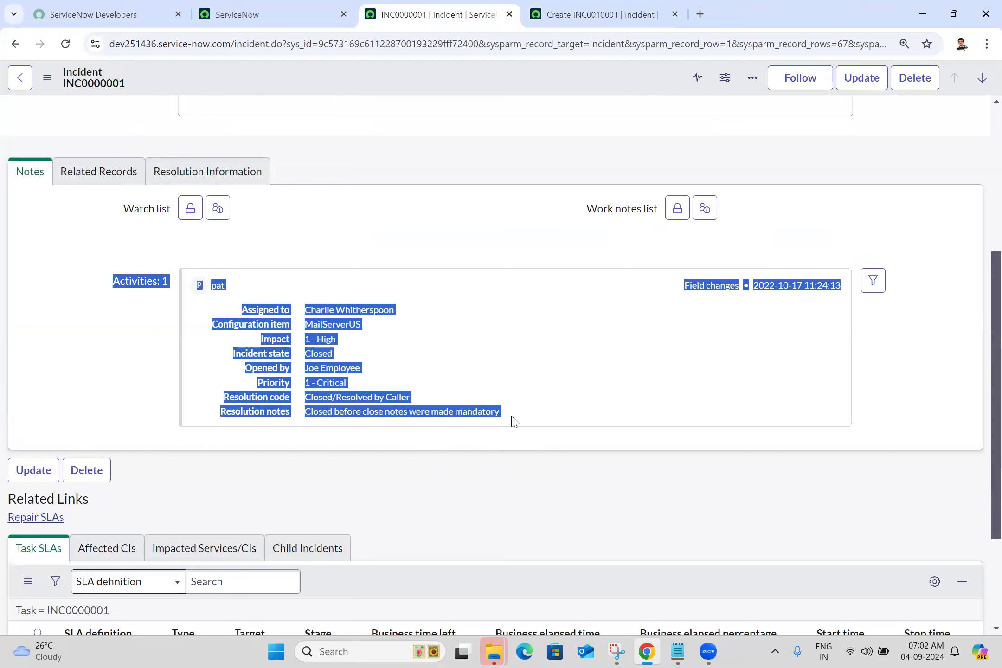
pyautogui.click(207, 289)
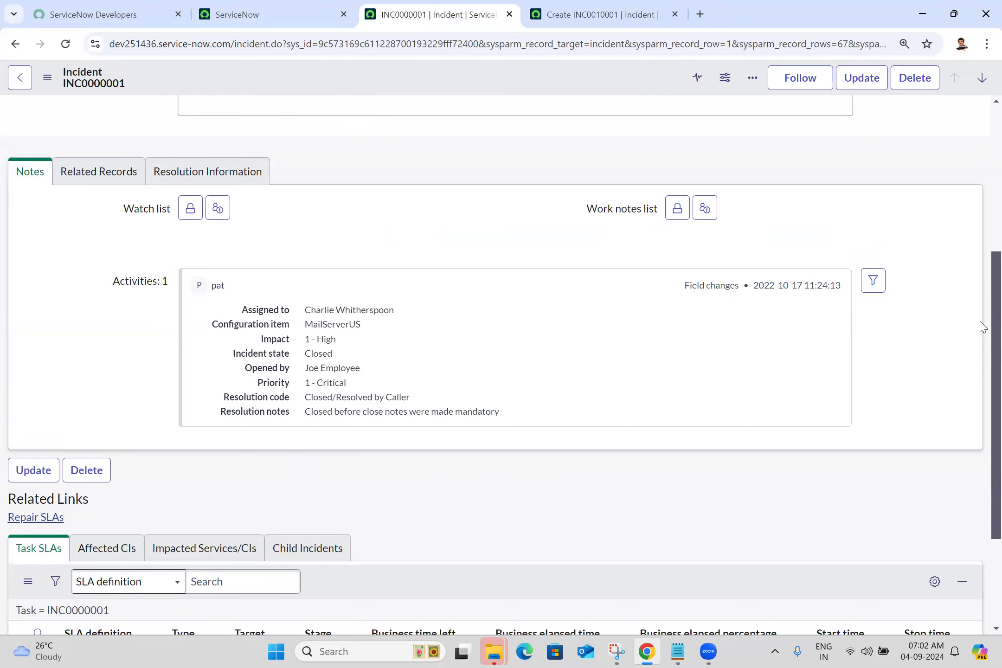
# - Look through the Task SLAs, Affected CIs, Impacted Services/CIs and Child Incidents related lists, and check the form's browser response time details
pyautogui.scroll(-3, 982, 326)
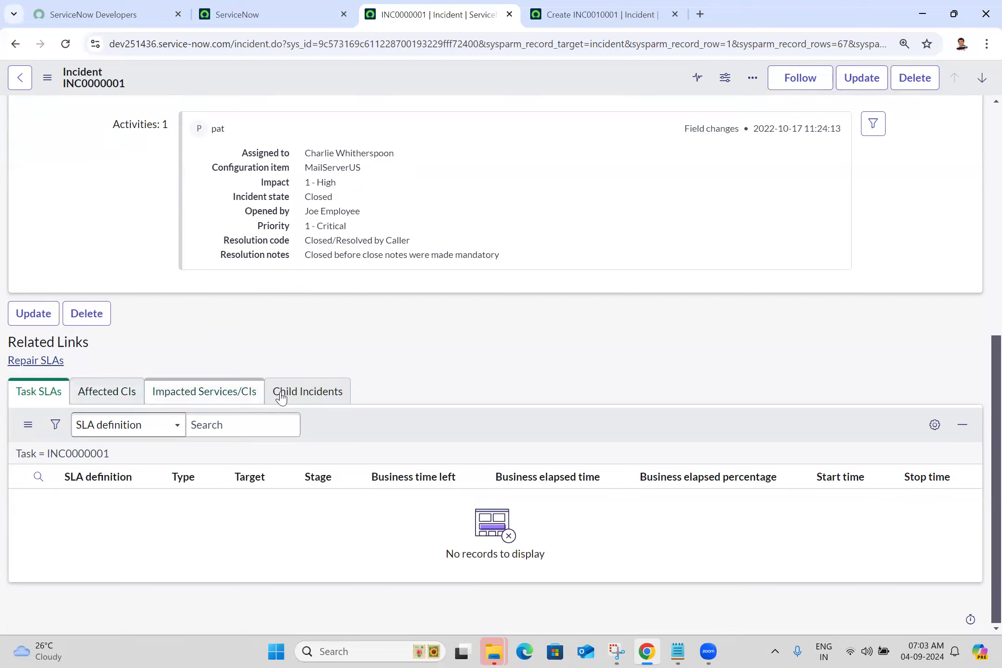
pyautogui.click(55, 397)
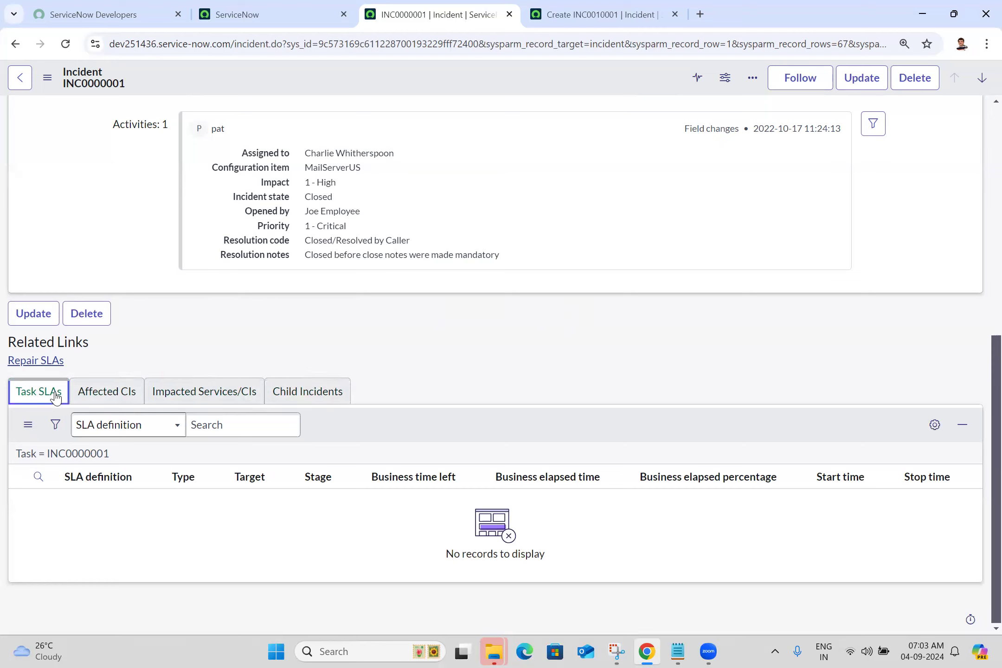
pyautogui.click(106, 398)
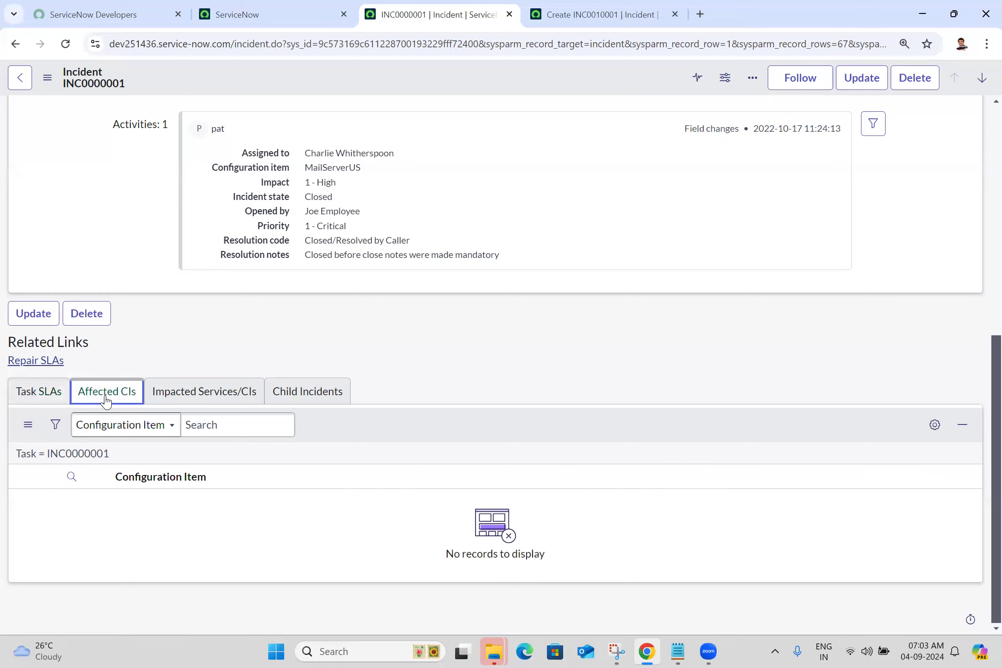
pyautogui.click(174, 399)
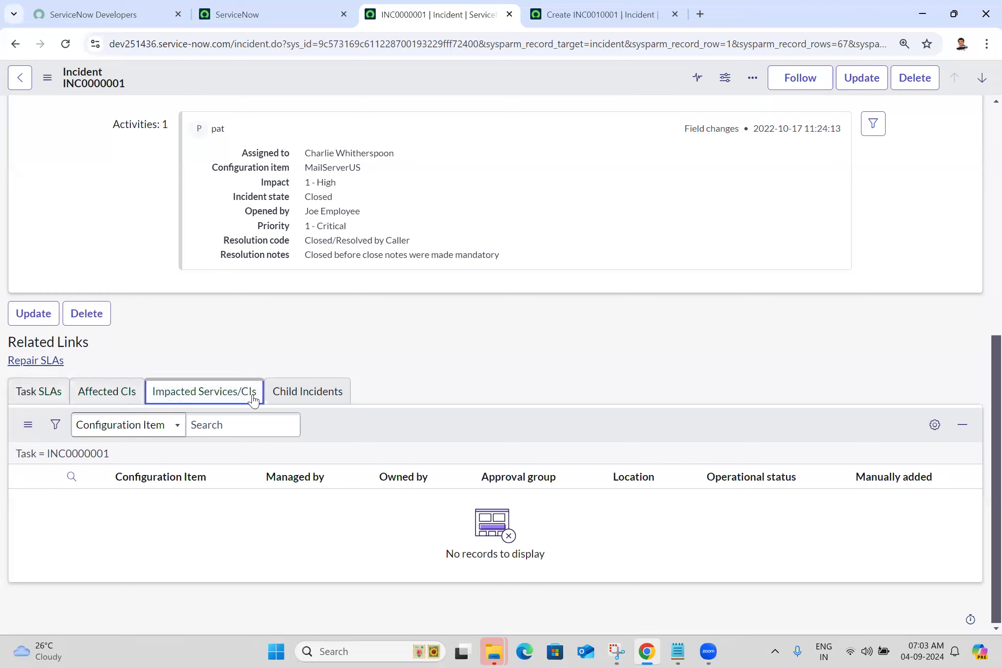
pyautogui.click(330, 393)
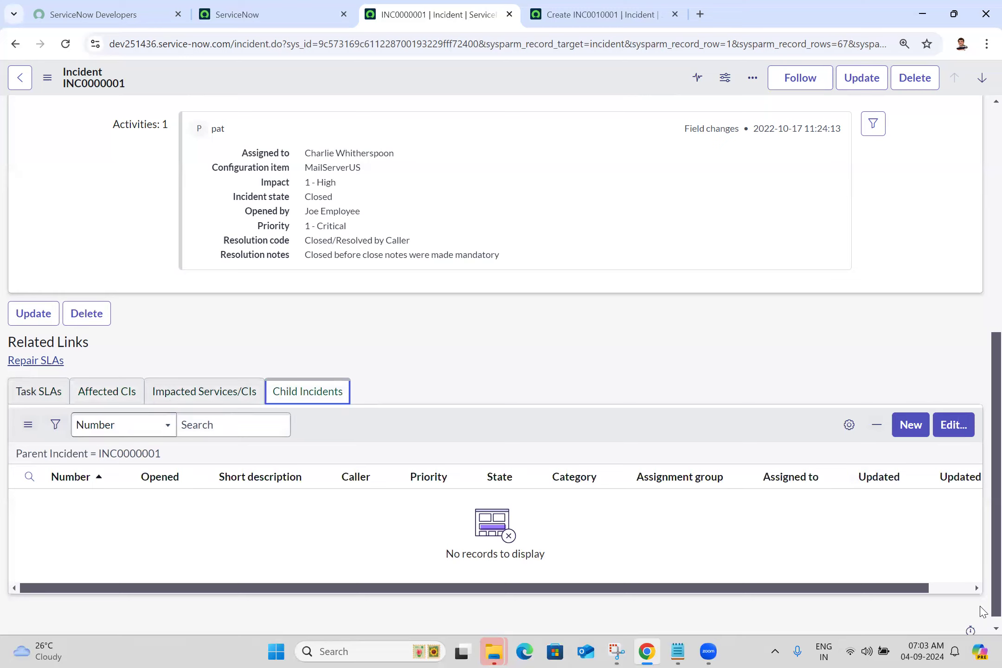
pyautogui.click(970, 631)
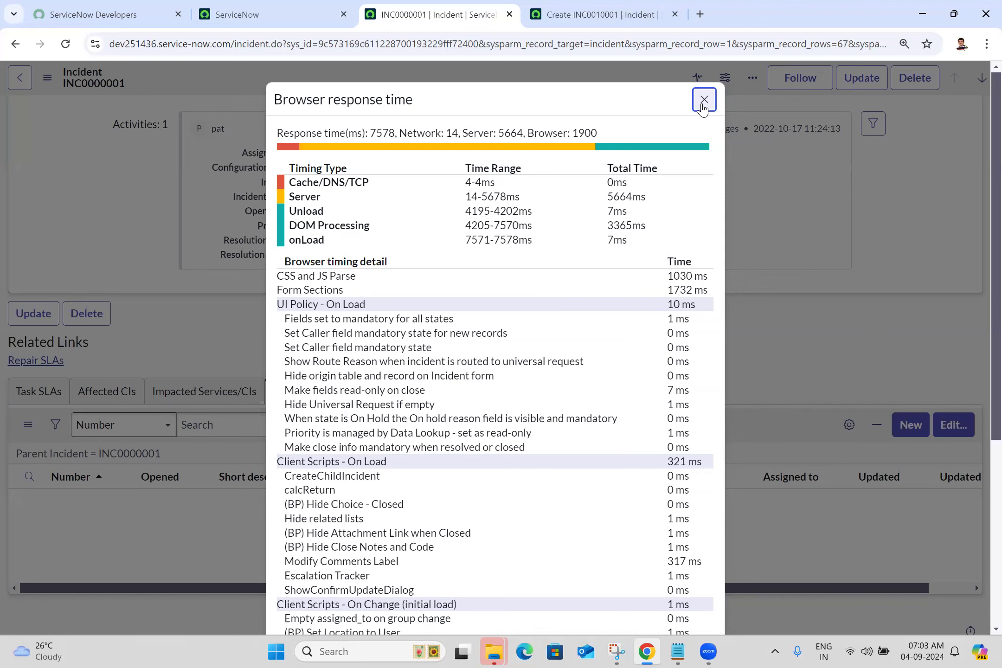
pyautogui.click(703, 96)
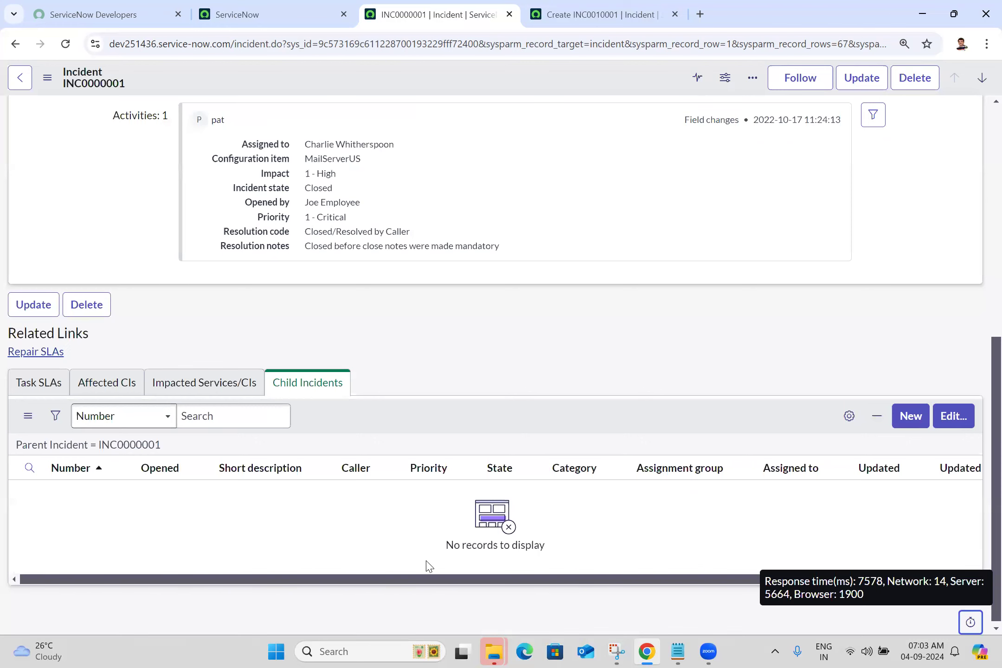
# - Open the ServiceNow - User Interface document in Word at 130% zoom and review it down to the Instance Logo and Instance Name entries
pyautogui.hotkey('alt', 'Tab')
pyautogui.doubleClick(241, 427)
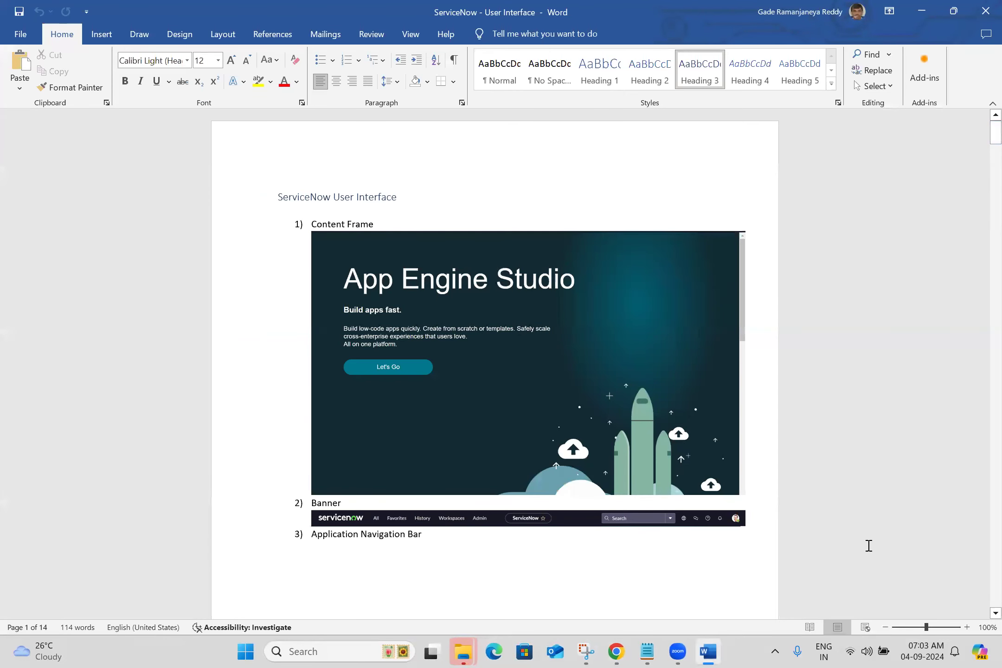
pyautogui.click(967, 627)
pyautogui.click(968, 627)
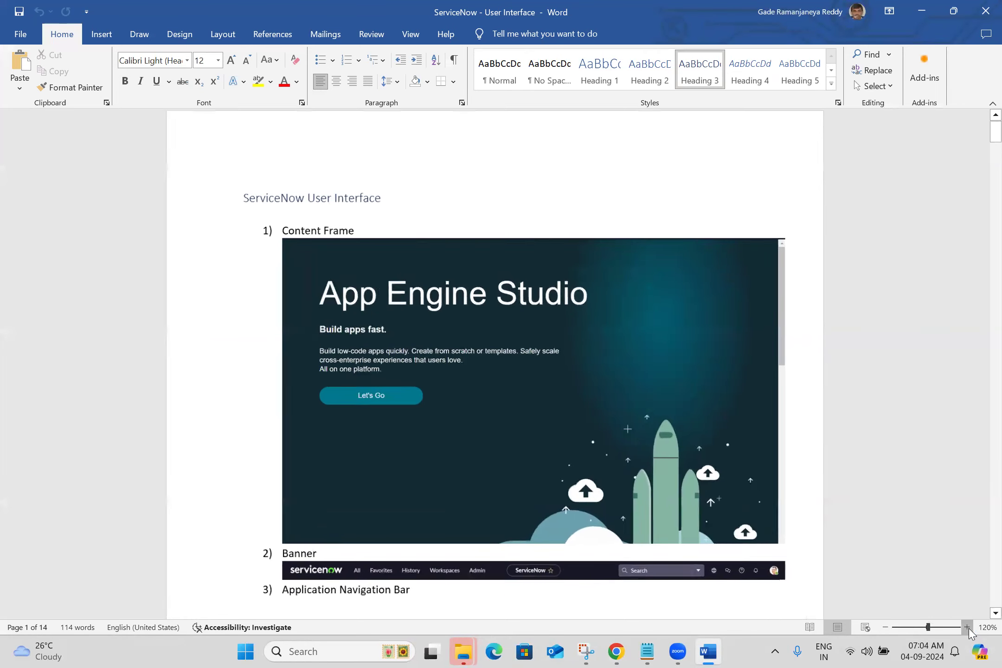
pyautogui.click(967, 627)
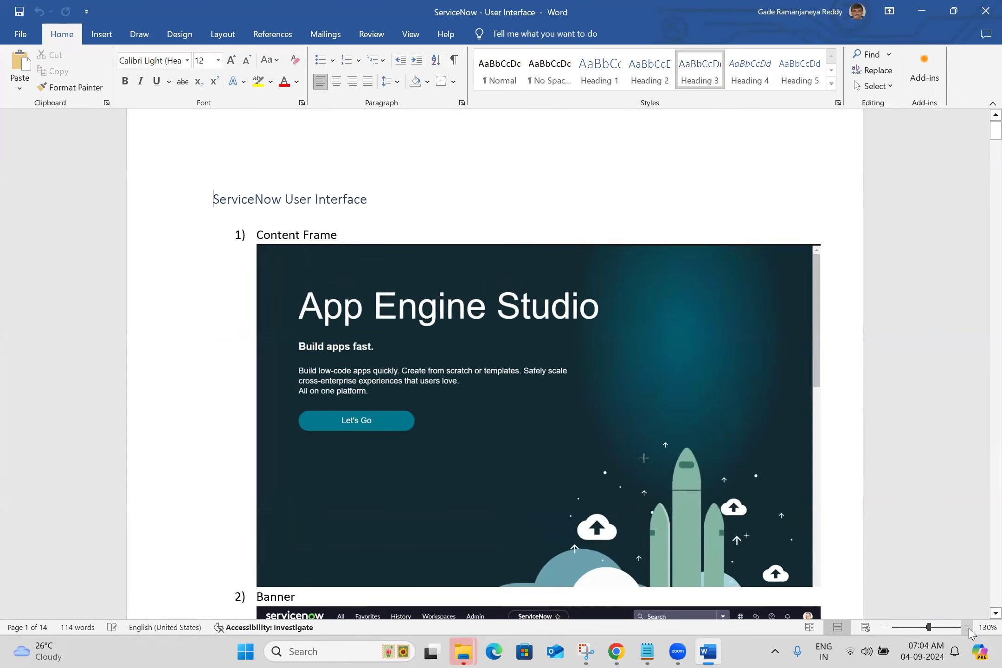
pyautogui.moveTo(993, 131); pyautogui.dragTo(982, 302)
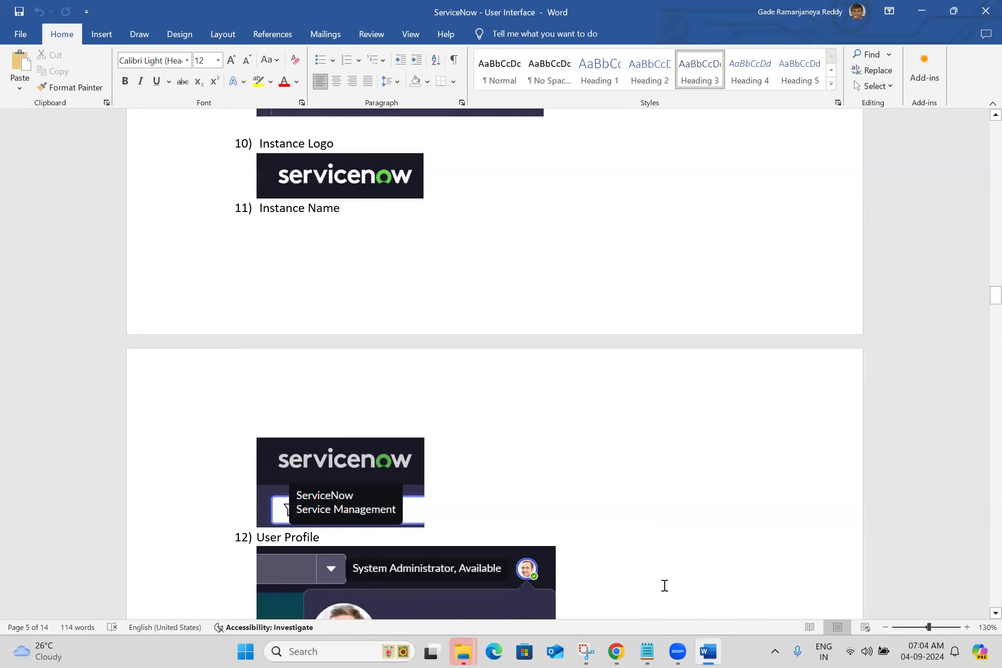
# - Switch to Chrome to compare the ServiceNow home page's logo and instance name with the notes, and return to Word
pyautogui.moveTo(607, 646)
pyautogui.click(597, 551)
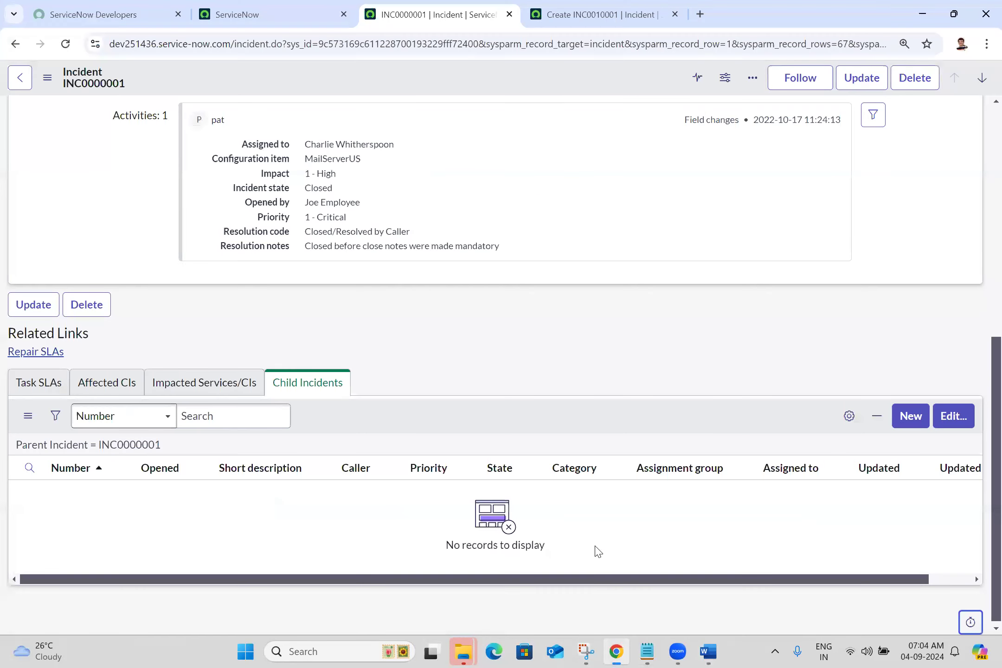
pyautogui.click(200, 11)
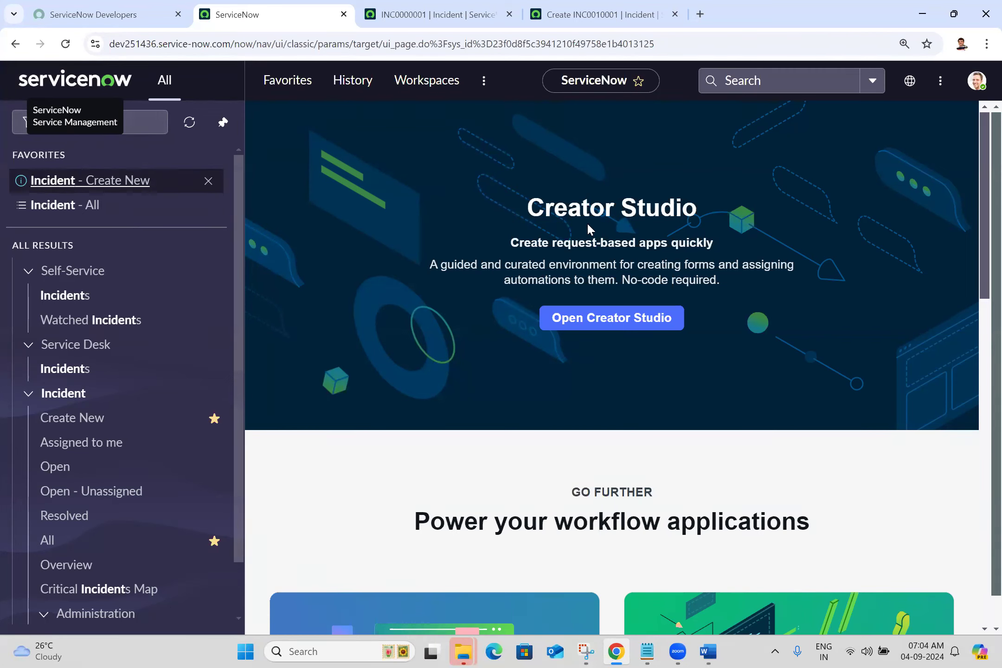
pyautogui.click(708, 651)
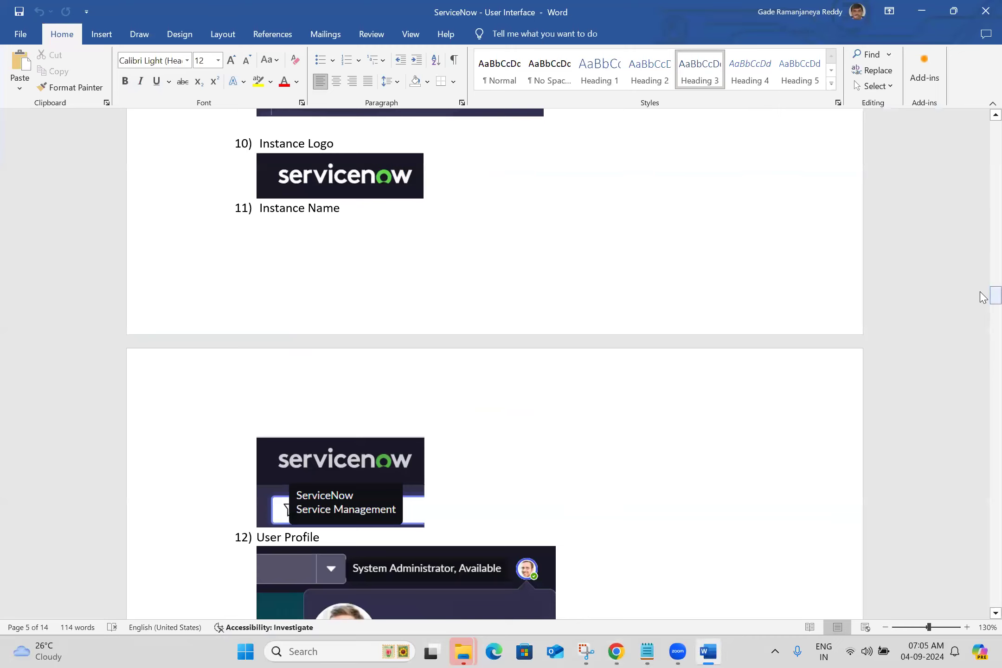
# - Review the User Profile notes, and open Impersonate user from the profile options in Chrome to view the list of selectable users
pyautogui.moveTo(980, 293); pyautogui.dragTo(983, 311)
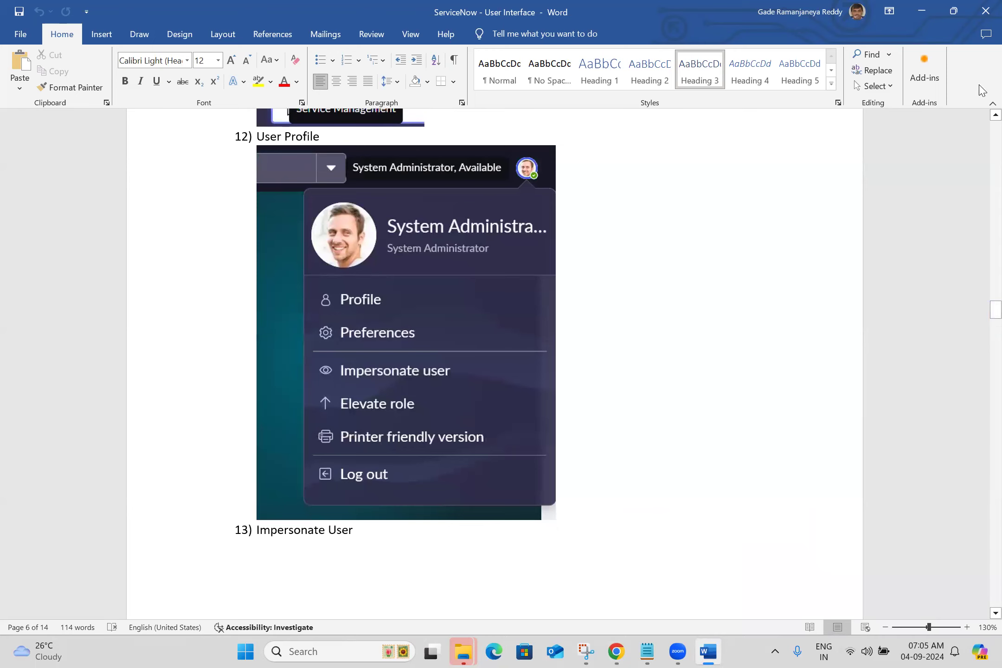
pyautogui.hotkey('alt', 'Tab')
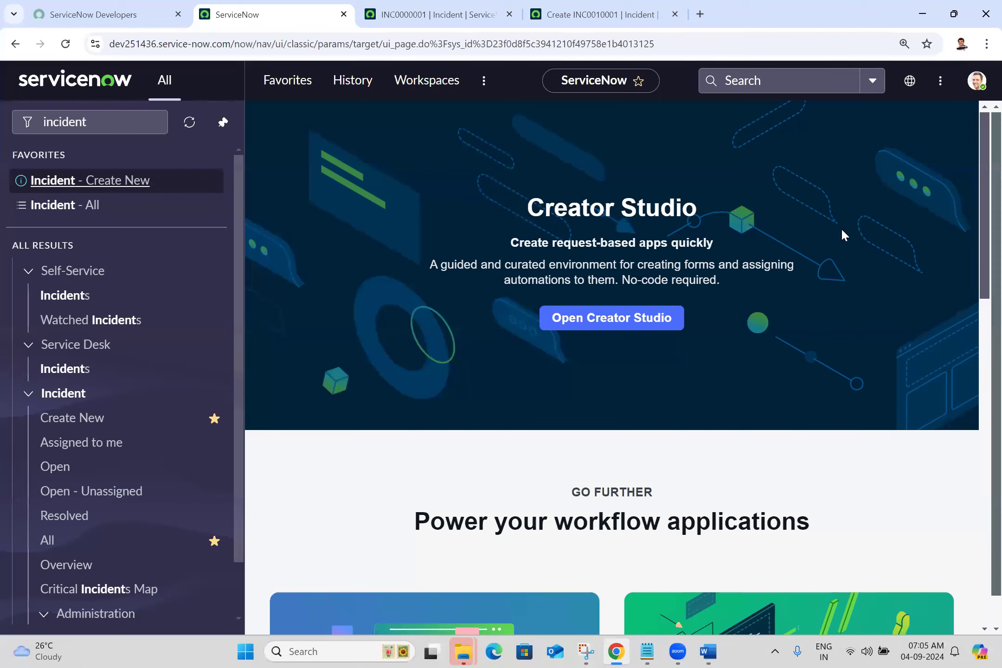
pyautogui.click(973, 79)
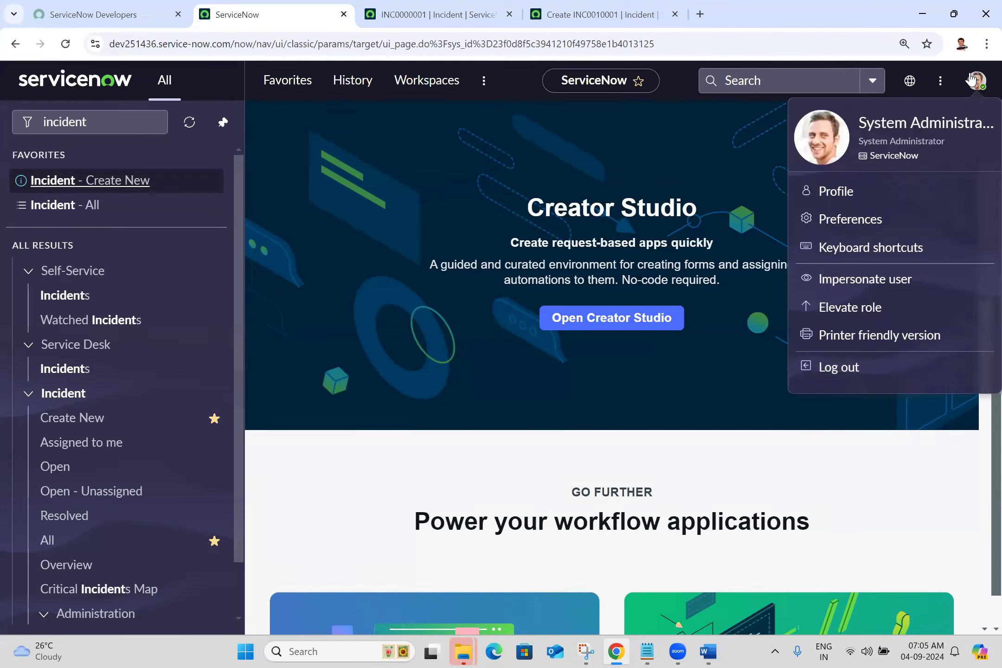
pyautogui.click(879, 284)
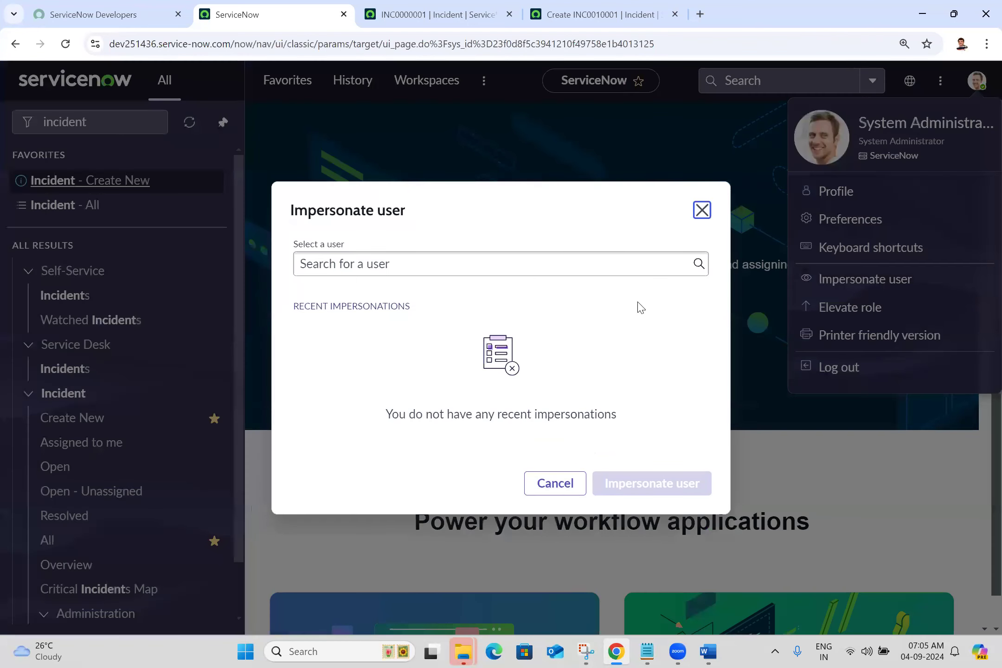
pyautogui.click(586, 252)
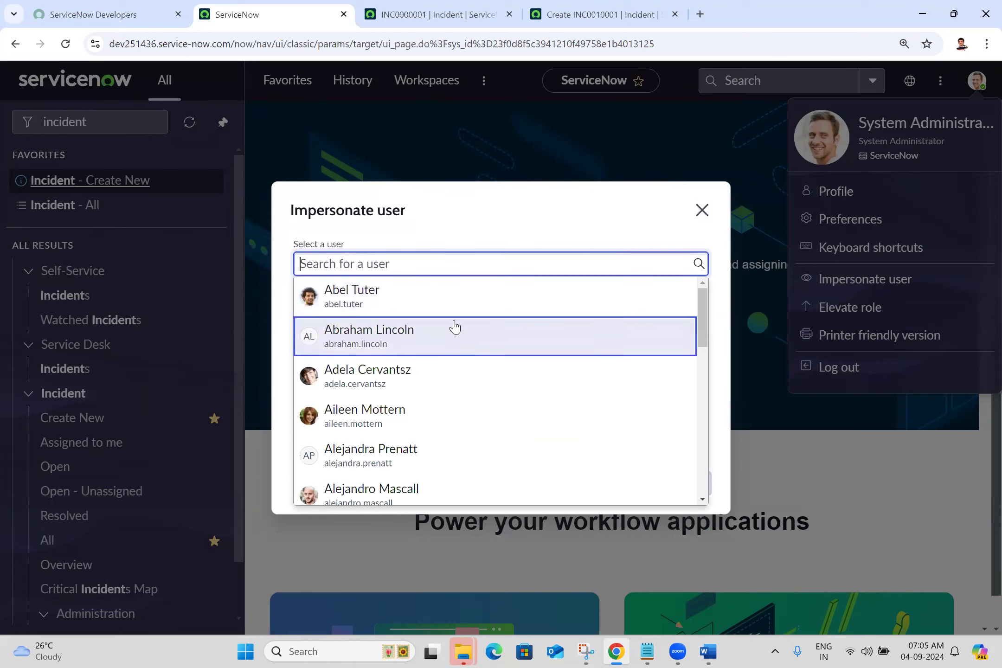
pyautogui.click(502, 215)
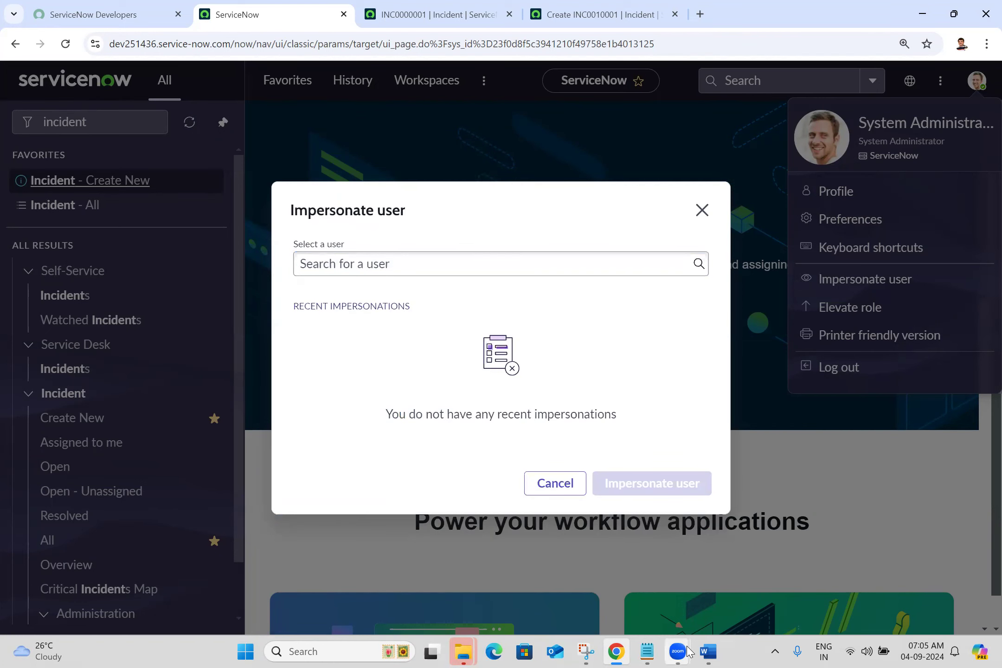
# - Review the Settings / Preferences notes in Word, and open the matching Preferences window in Chrome after closing the Impersonate user dialog
pyautogui.click(709, 651)
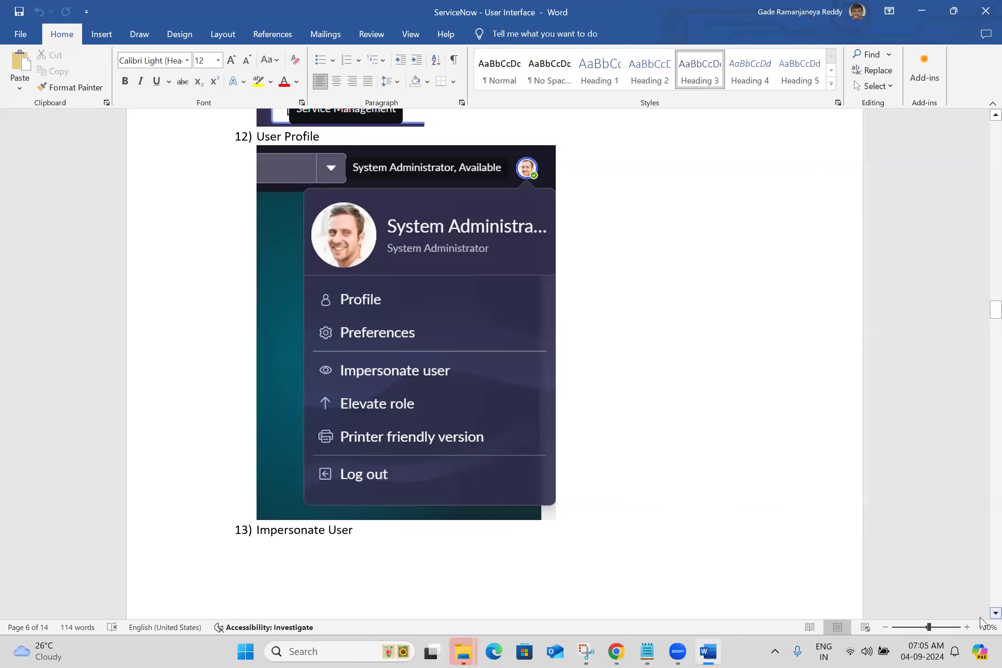
pyautogui.scroll(-2, 983, 617)
pyautogui.click(995, 614)
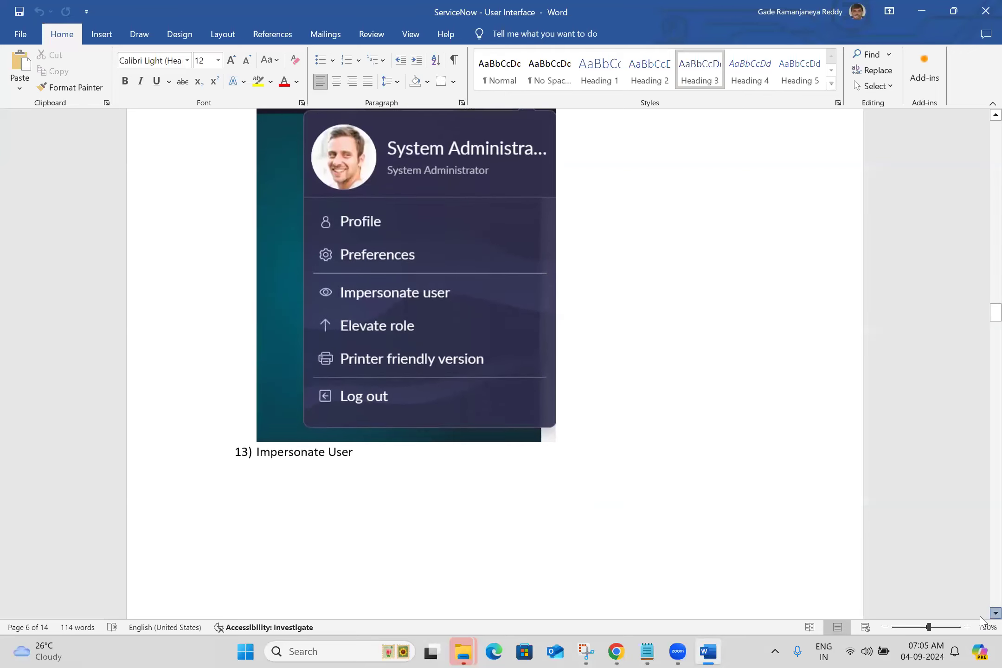
pyautogui.moveTo(980, 314); pyautogui.dragTo(979, 350)
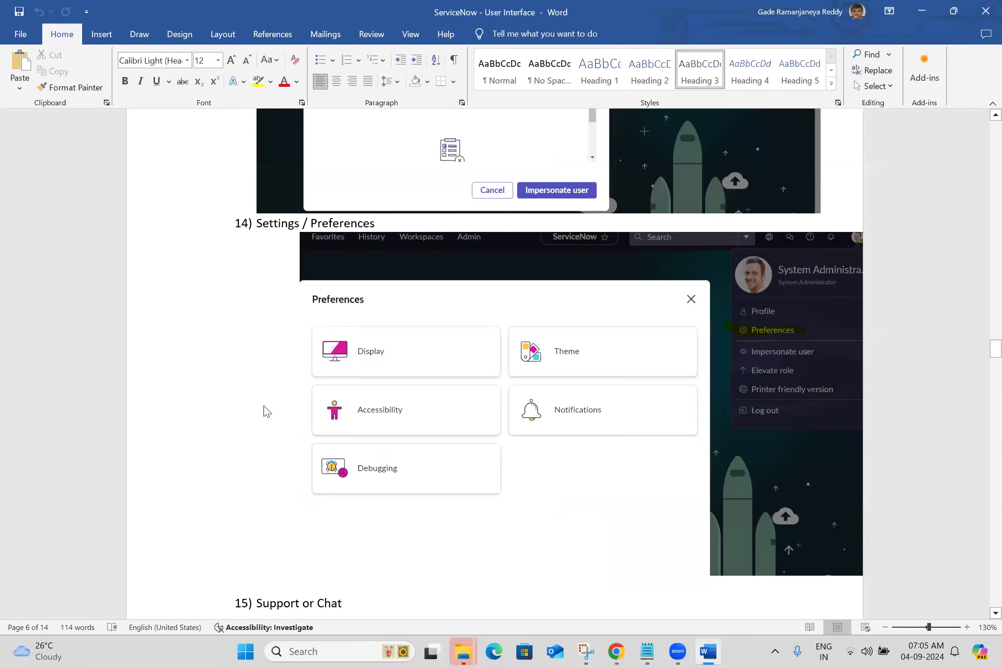
pyautogui.click(614, 652)
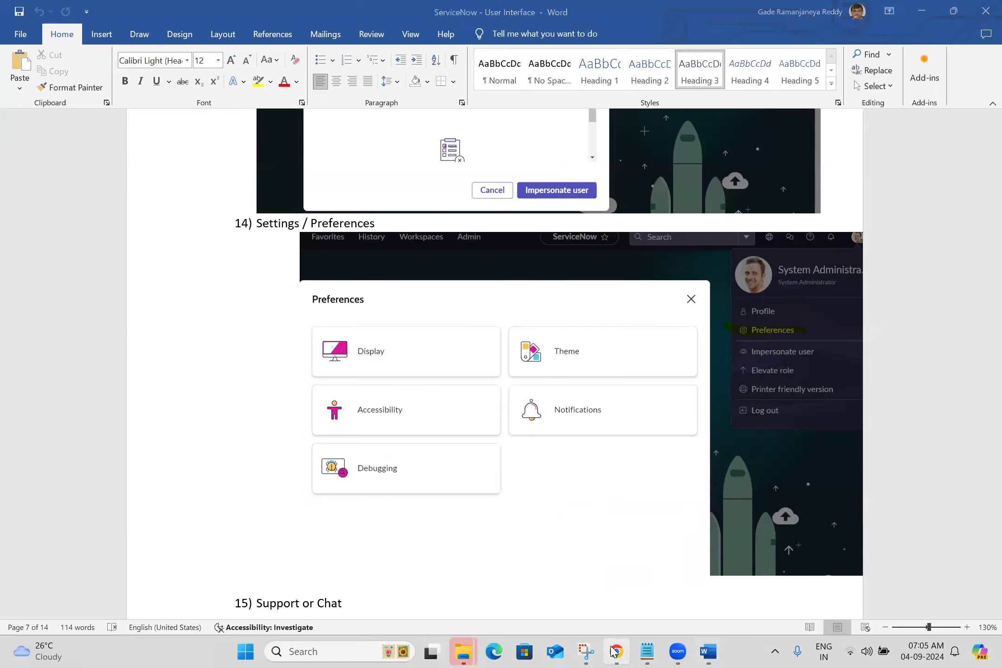
pyautogui.click(702, 211)
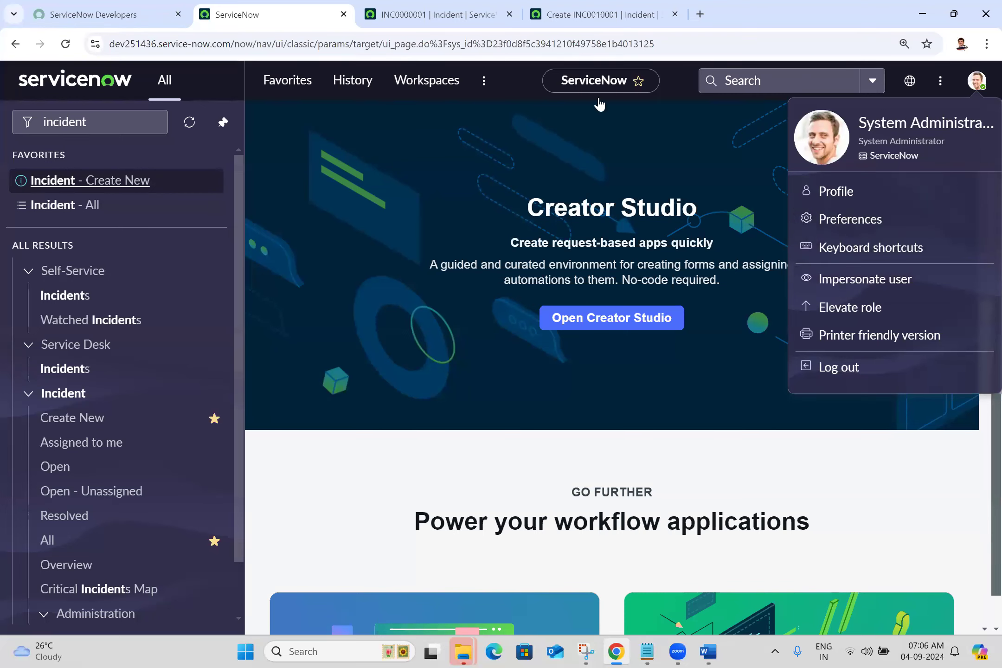
pyautogui.click(845, 220)
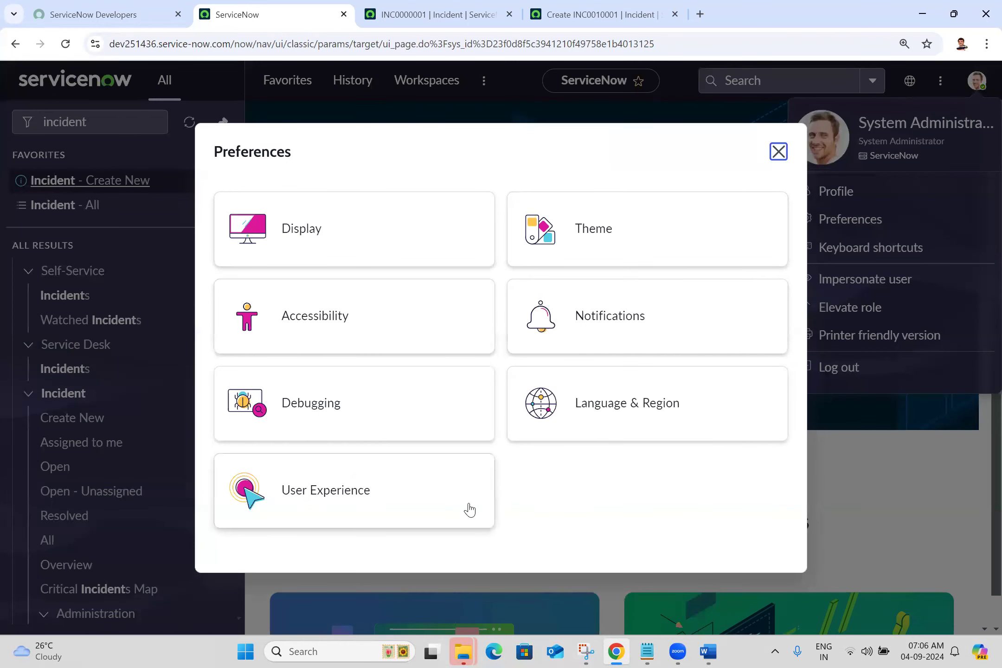
# - Review the Word notes down to the Form Header, Buttons and Attachments entries, and compare the attachment control on Chrome's new incident form
pyautogui.click(712, 652)
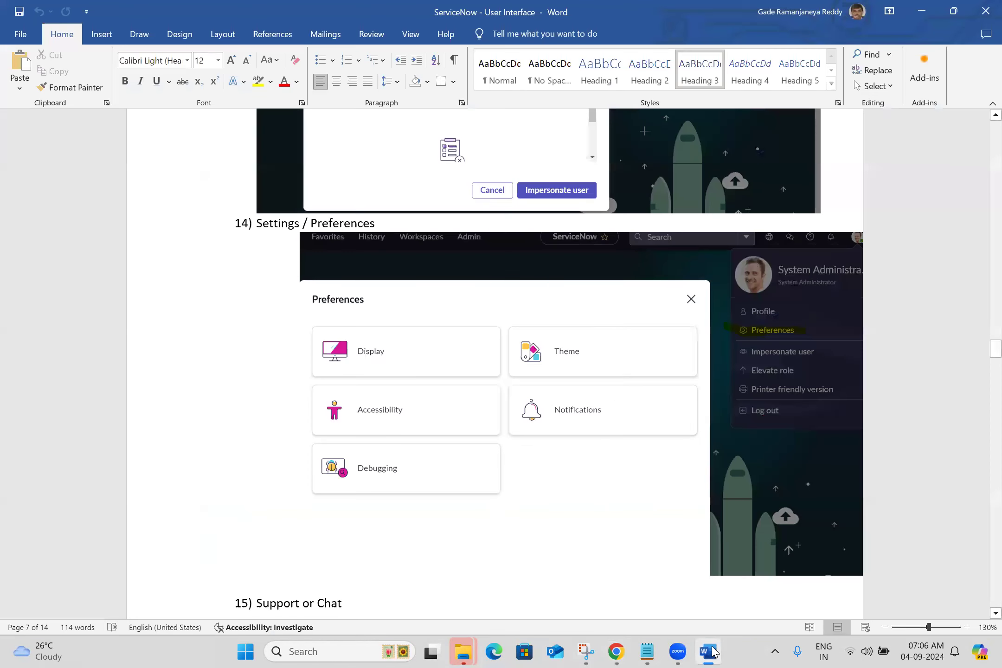
pyautogui.scroll(-1, 982, 616)
pyautogui.click(992, 613)
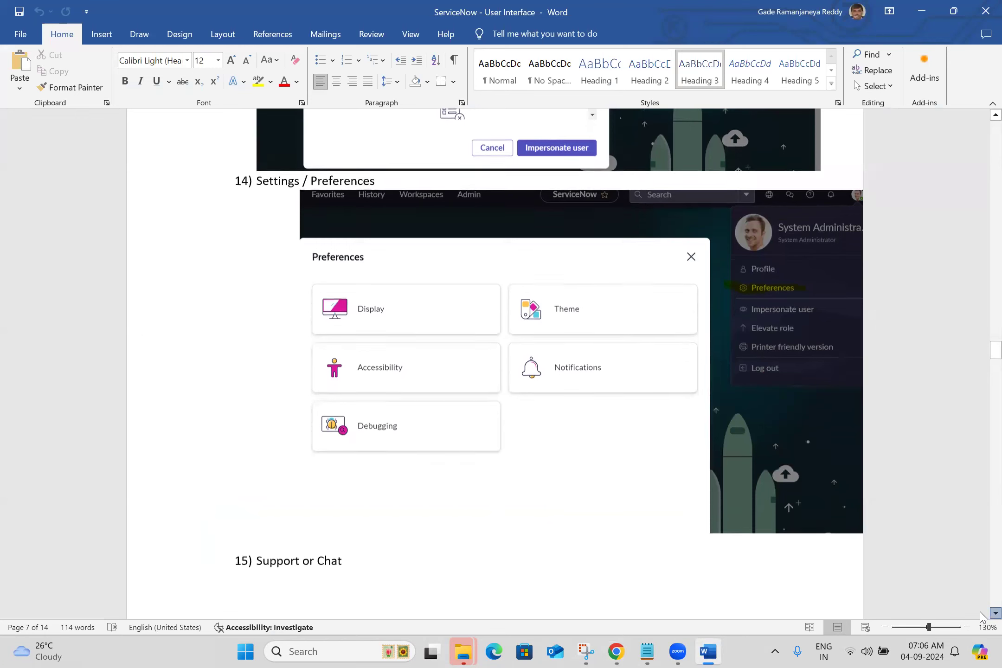
pyautogui.moveTo(992, 351); pyautogui.dragTo(980, 440)
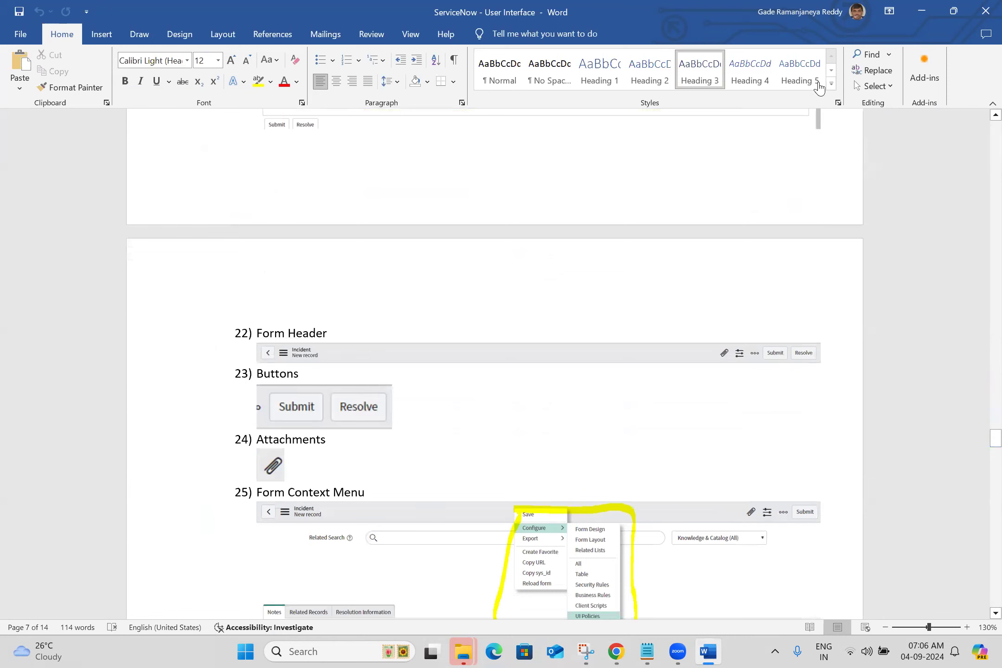
pyautogui.hotkey('alt', 'Tab')
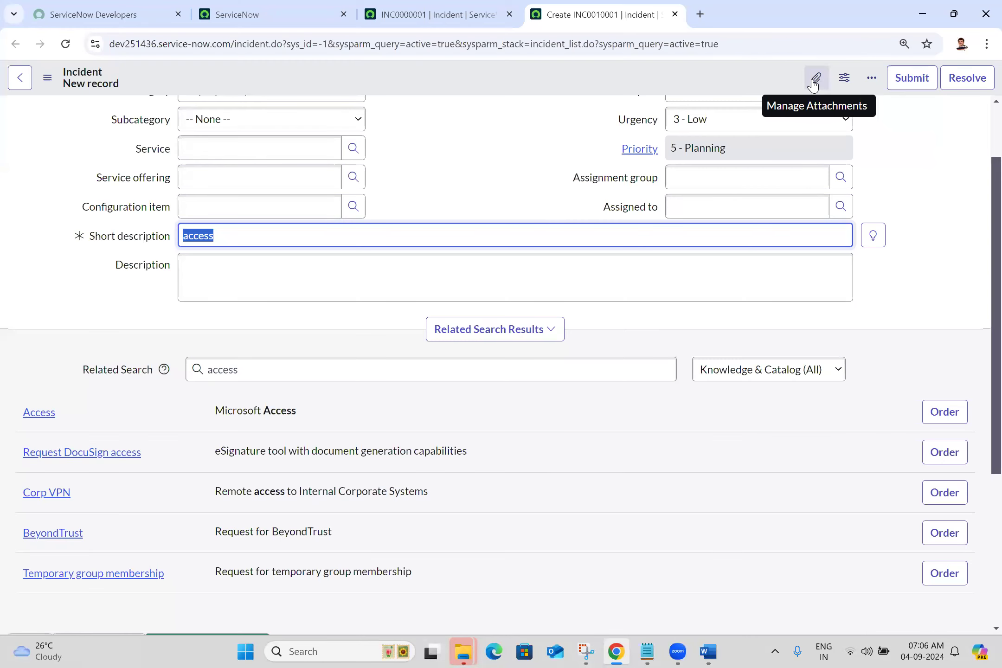
pyautogui.click(717, 651)
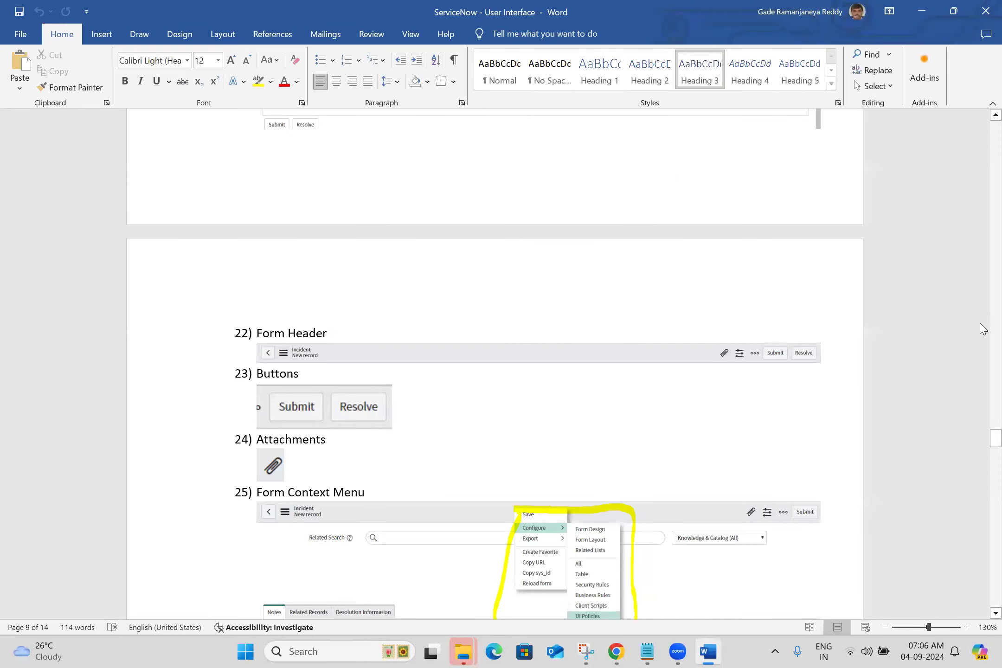
# - Review the remaining Word notes to the end, comparing the Application Picker and Updateset Picker entries with the scope options in Chrome after closing Preferences
pyautogui.moveTo(983, 445); pyautogui.dragTo(985, 511)
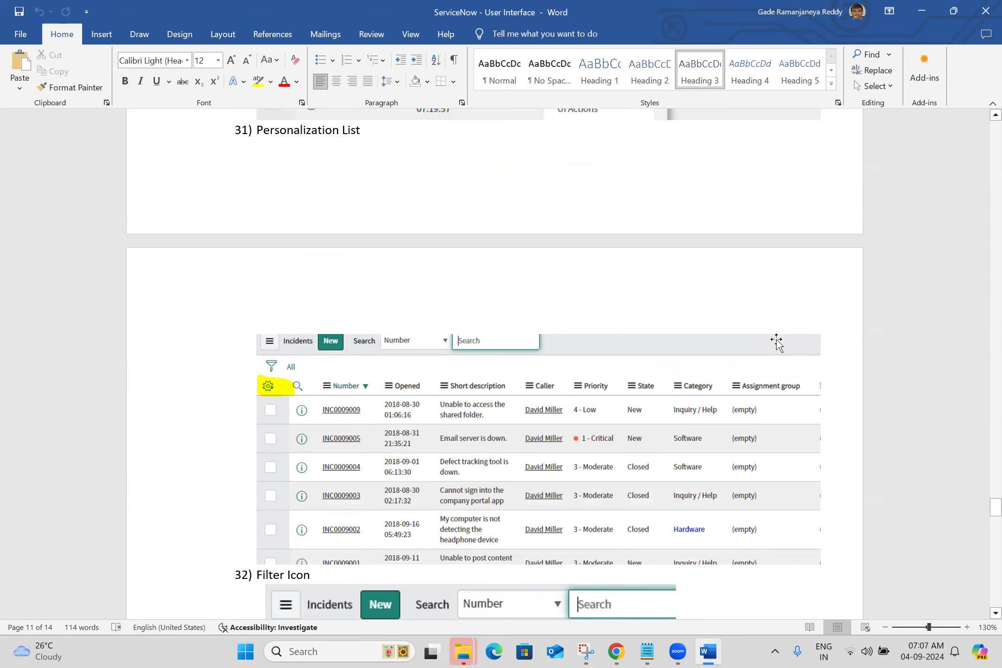
pyautogui.moveTo(992, 508); pyautogui.dragTo(983, 562)
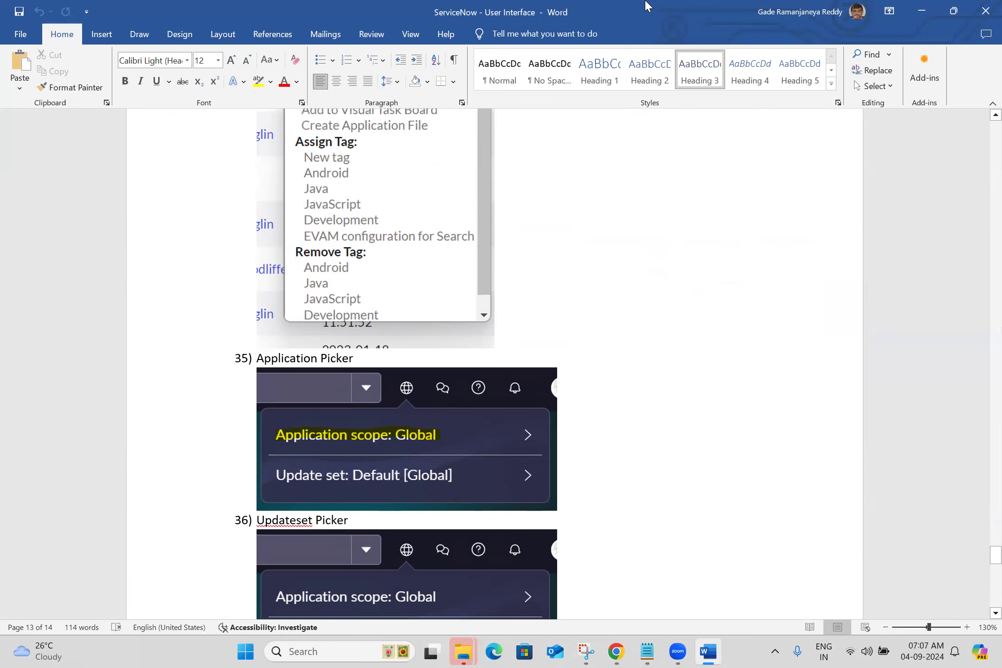
pyautogui.hotkey('alt', 'Tab')
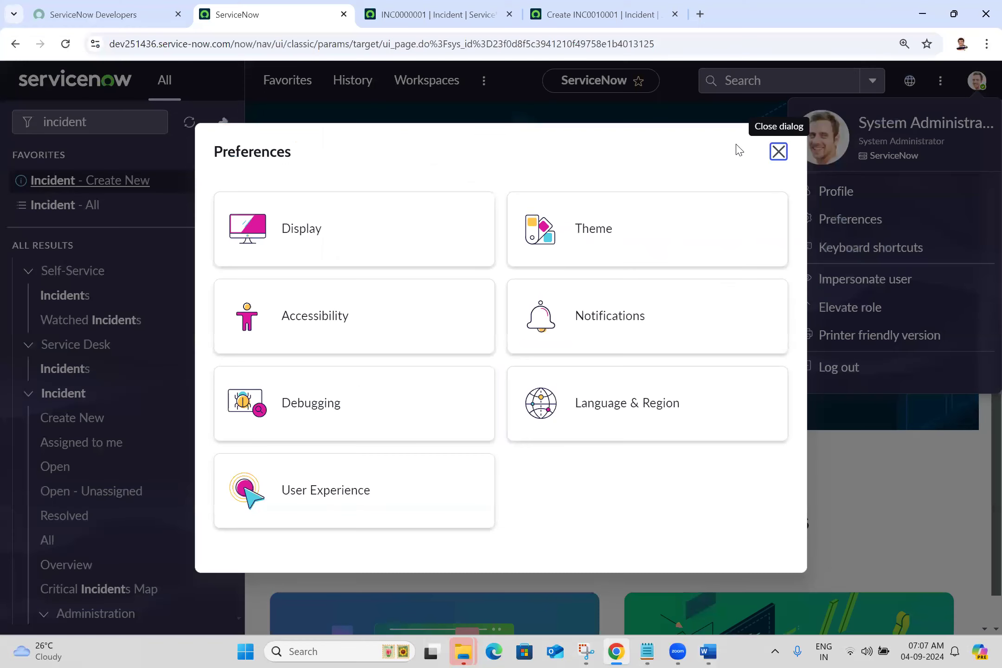
pyautogui.click(775, 151)
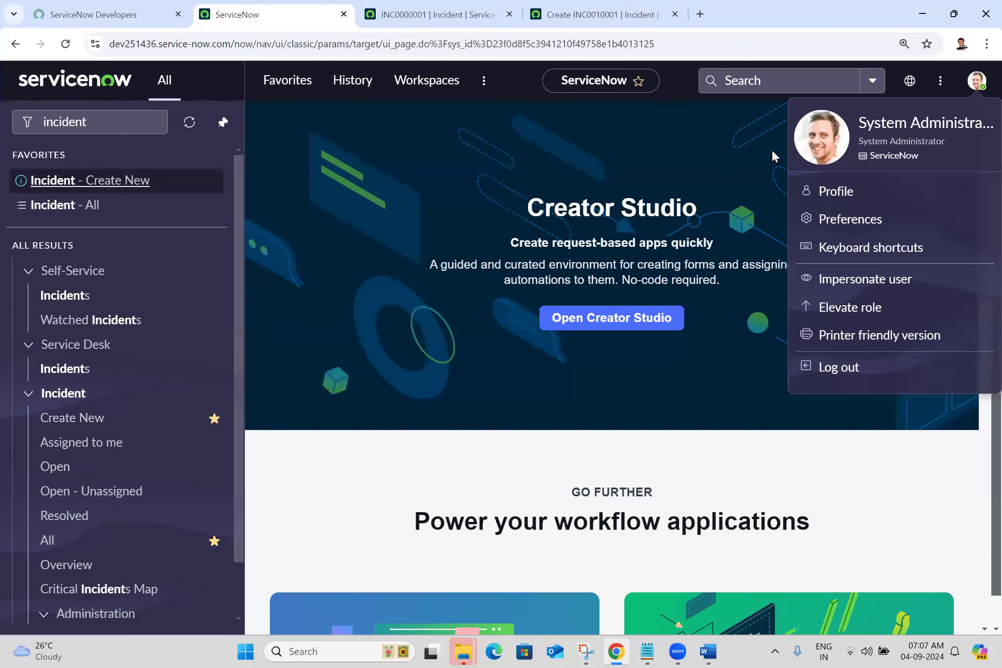
pyautogui.click(910, 81)
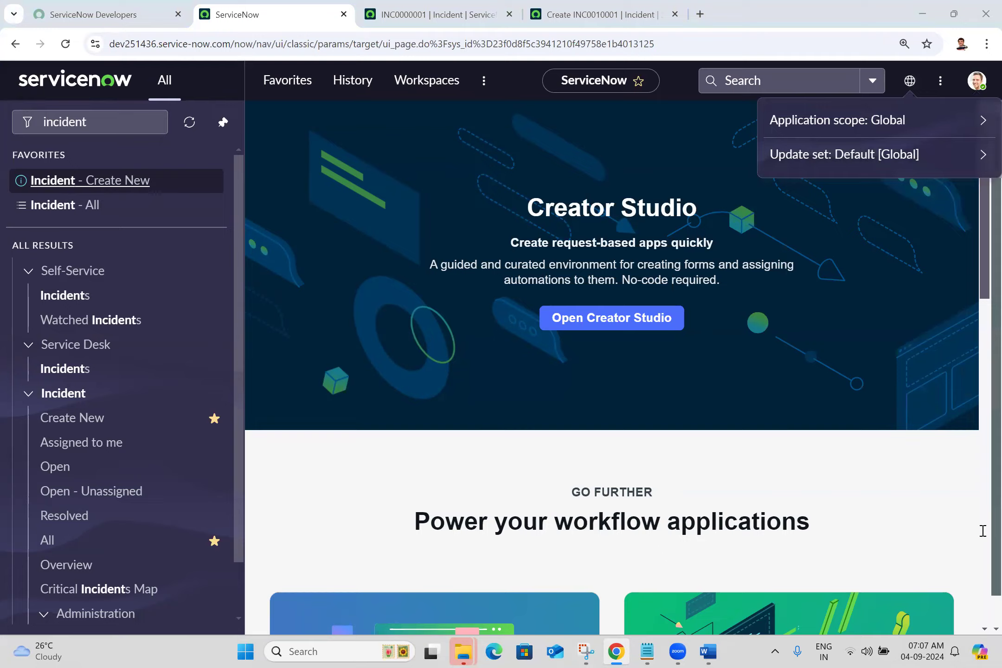
pyautogui.moveTo(981, 554); pyautogui.dragTo(978, 611)
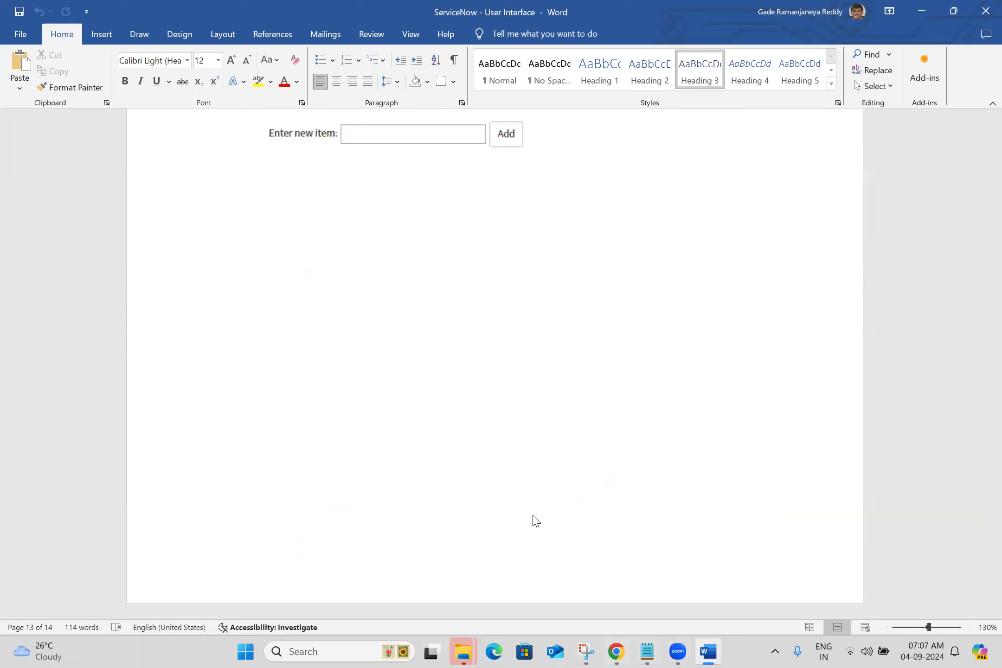
# - Capture the meeting participants list with Snipping Tool, save it as a PNG in the Batch 25 folder on the Desktop, and close the tool
pyautogui.hotkey('alt', 'space')
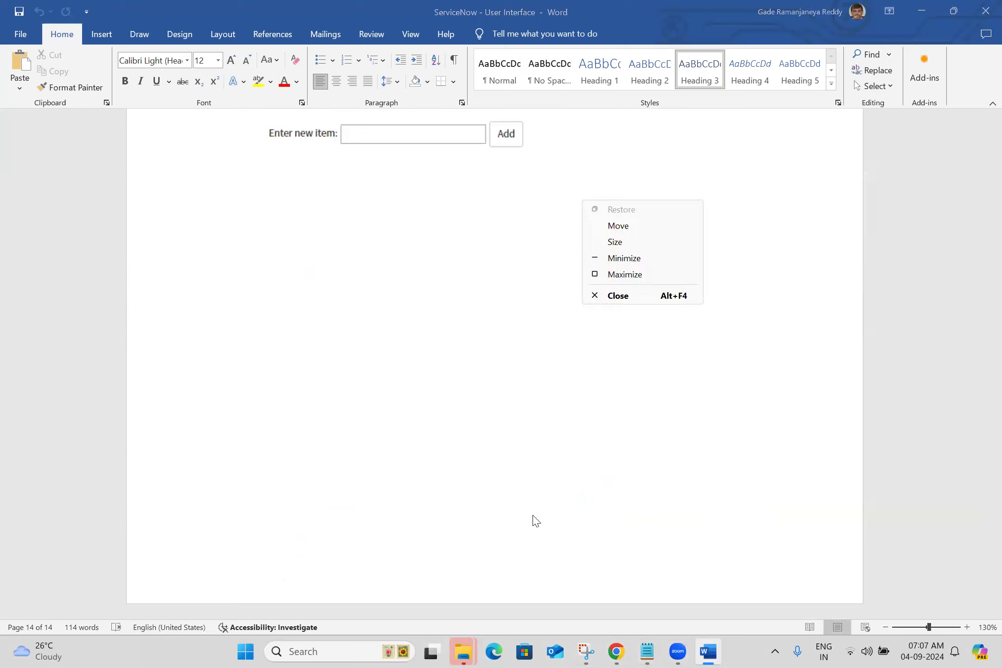
pyautogui.press('Escape')
pyautogui.click(586, 651)
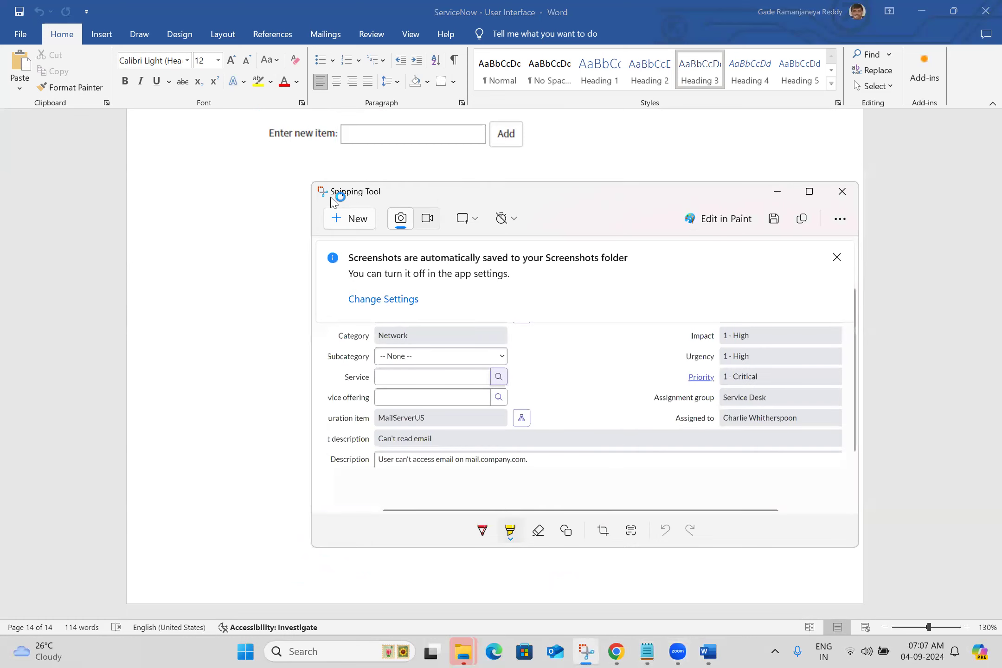
pyautogui.click(356, 220)
pyautogui.moveTo(365, 1); pyautogui.dragTo(636, 530)
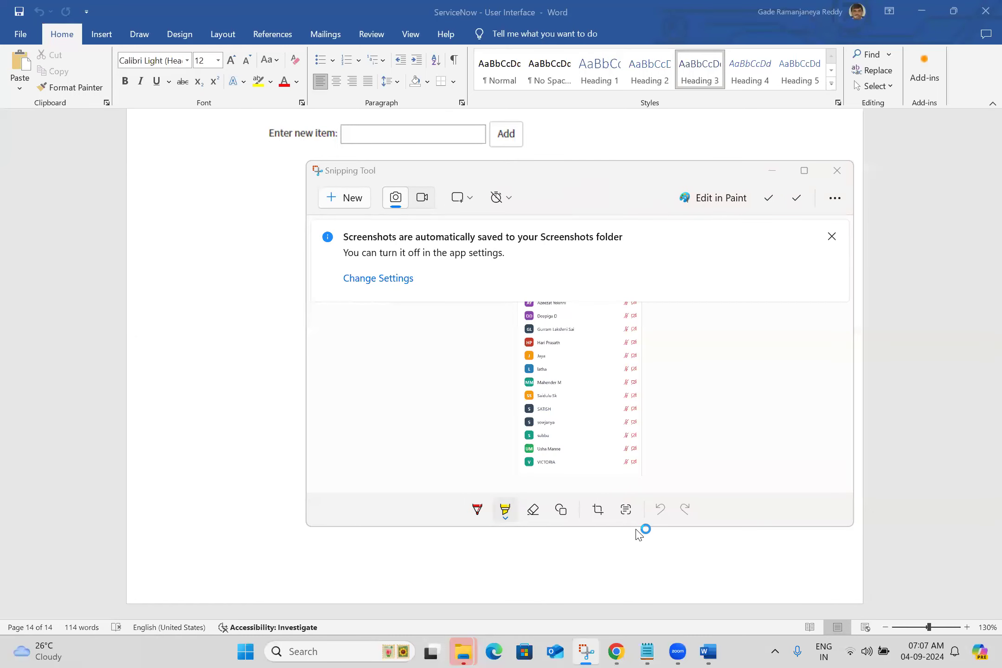
pyautogui.click(769, 198)
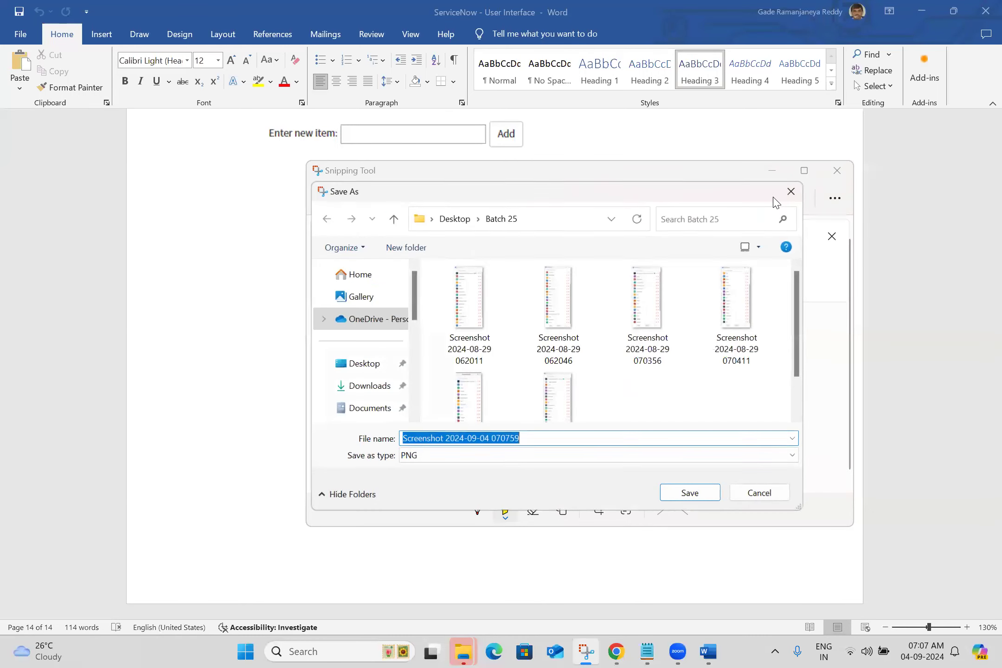
pyautogui.click(685, 489)
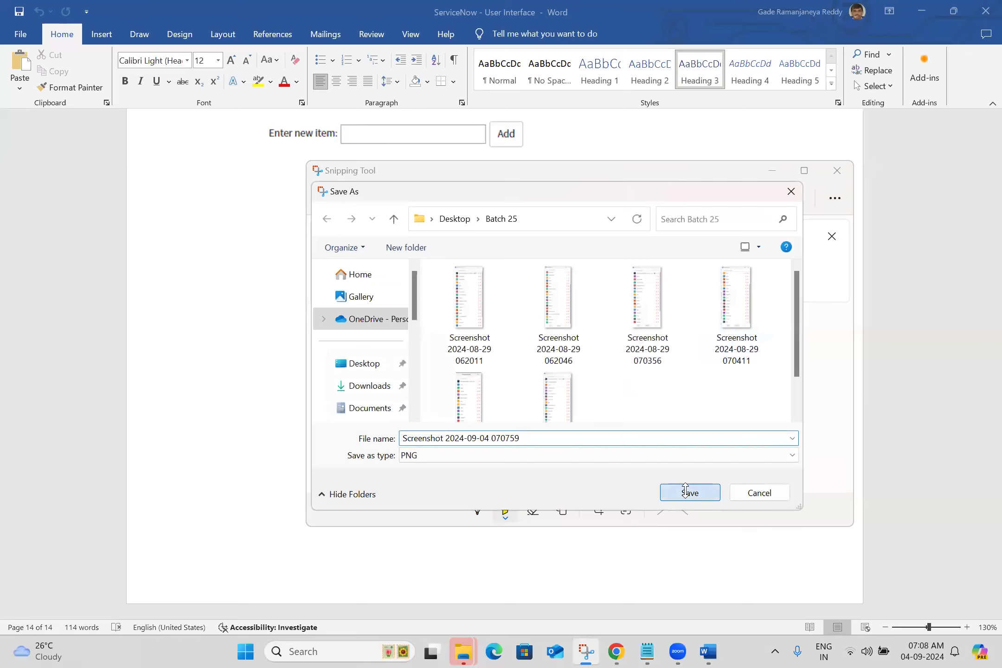
pyautogui.click(838, 169)
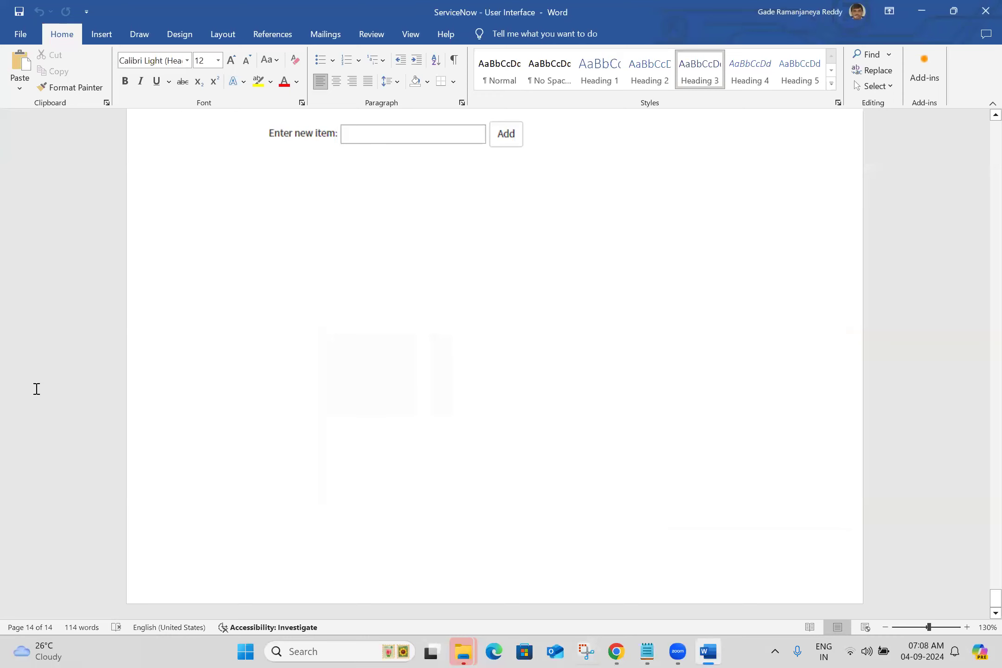
# - Switch to Notepad and add the topics "user preferences" and "elevated role" on separate lines below Breadcrumb bar in Batch 25.txt
pyautogui.hotkey('alt', 'Tab')
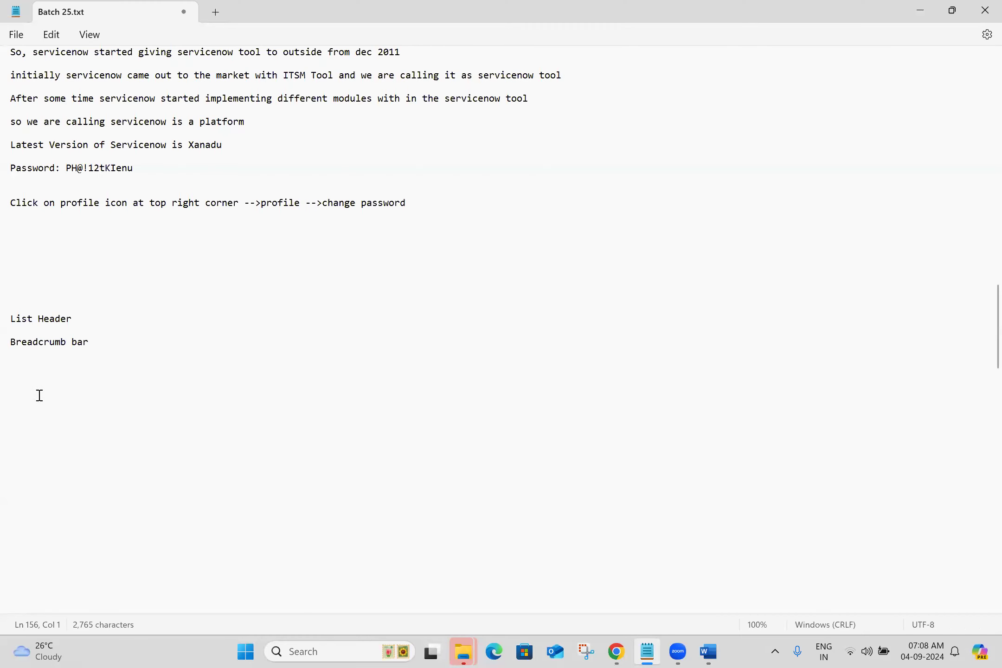
pyautogui.write('user preferences')
pyautogui.press('Return')
pyautogui.press('Return')
pyautogui.write('e')
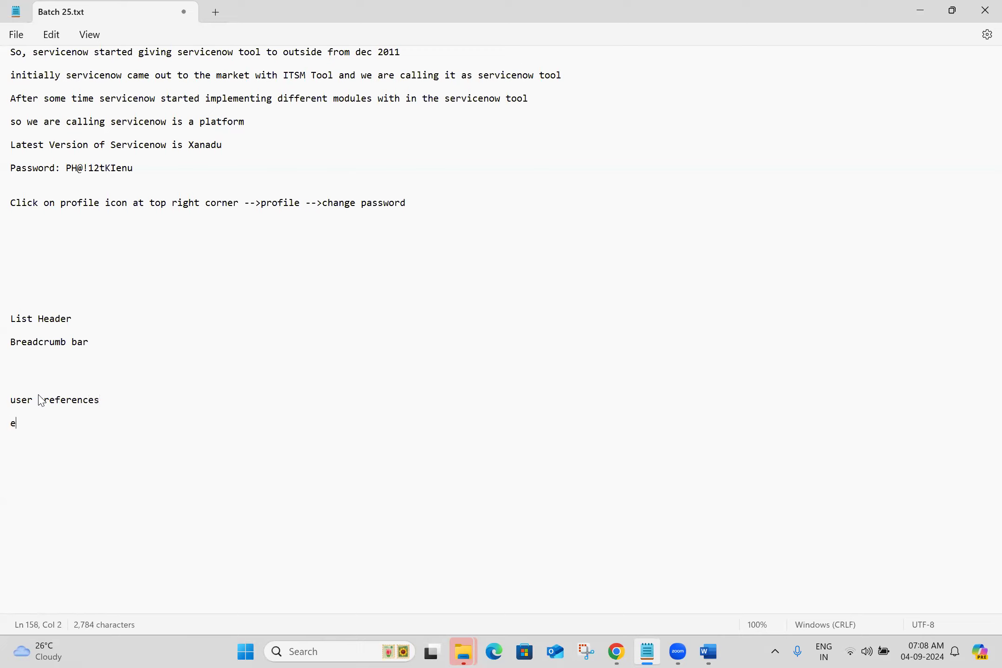
pyautogui.write('levated role')
pyautogui.press('Return')
pyautogui.press('Return')
# - Add the topic "impersonate user" below elevated role, and begin another topic line with "intr"
pyautogui.write('impersonate user')
pyautogui.press('Return')
pyautogui.press('Return')
pyautogui.write('intri')
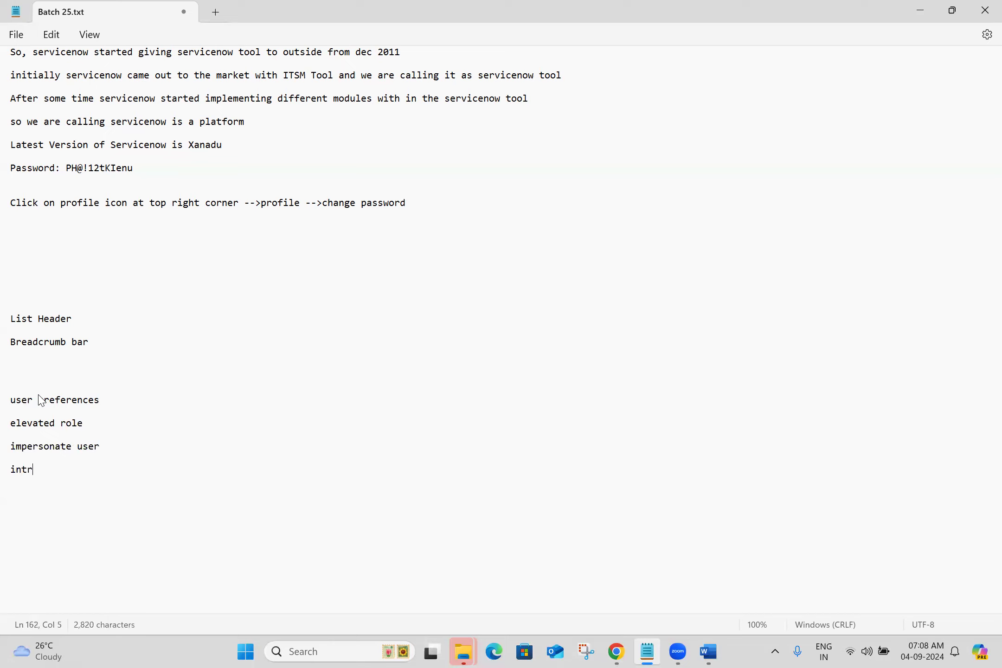